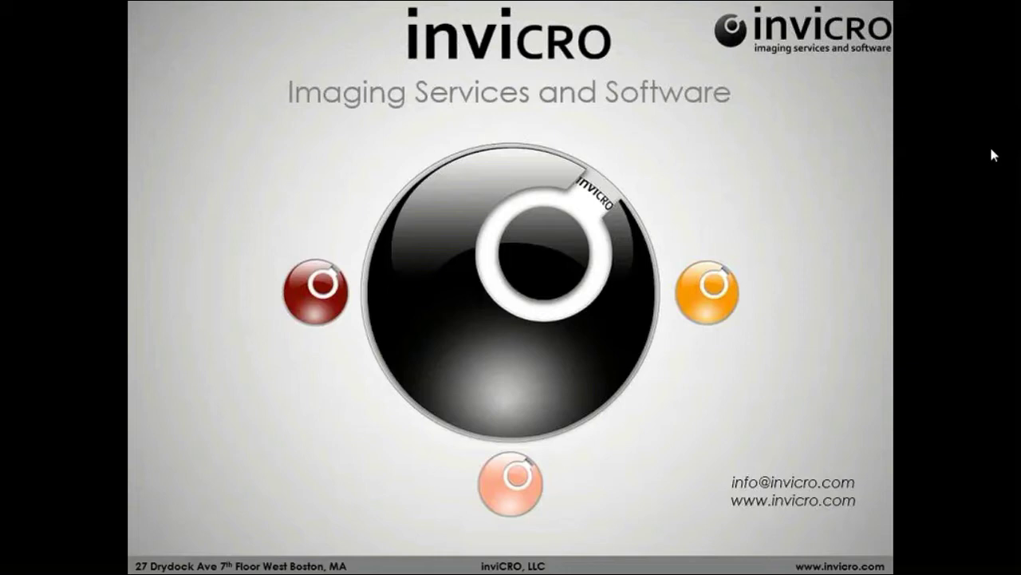
Advance the slideshow to slide 2, the VivoQuant 2.0 Webinar Outline.
{"action": "key", "text": "Right"}
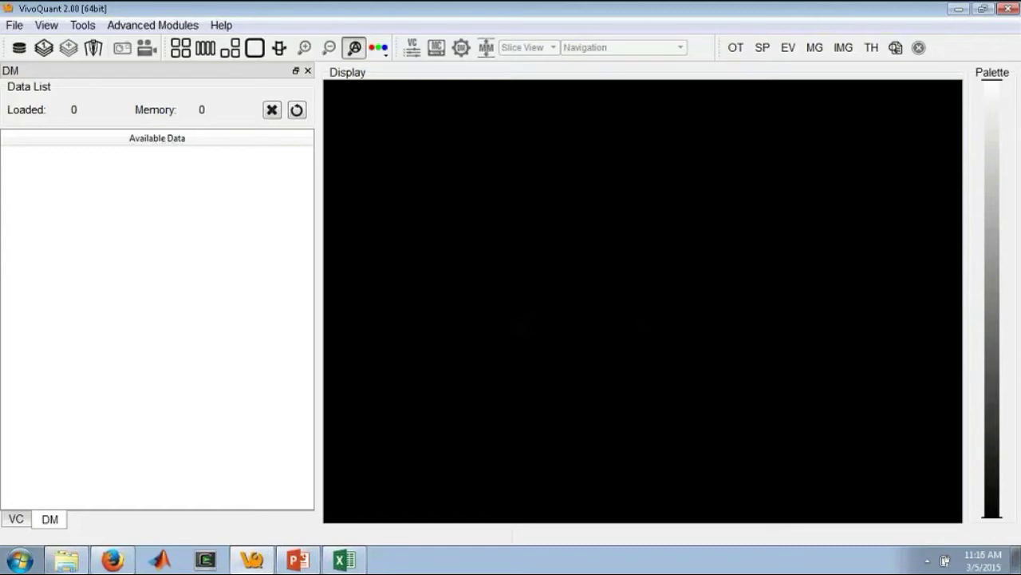
Switch to the empty VivoQuant workspace and open its Help menu.
{"action": "left_click", "coordinate": [220, 26]}
View the Registration settings with the 2028-12-31 licence expiry, then choose Return license.
{"action": "left_click", "coordinate": [254, 77]}
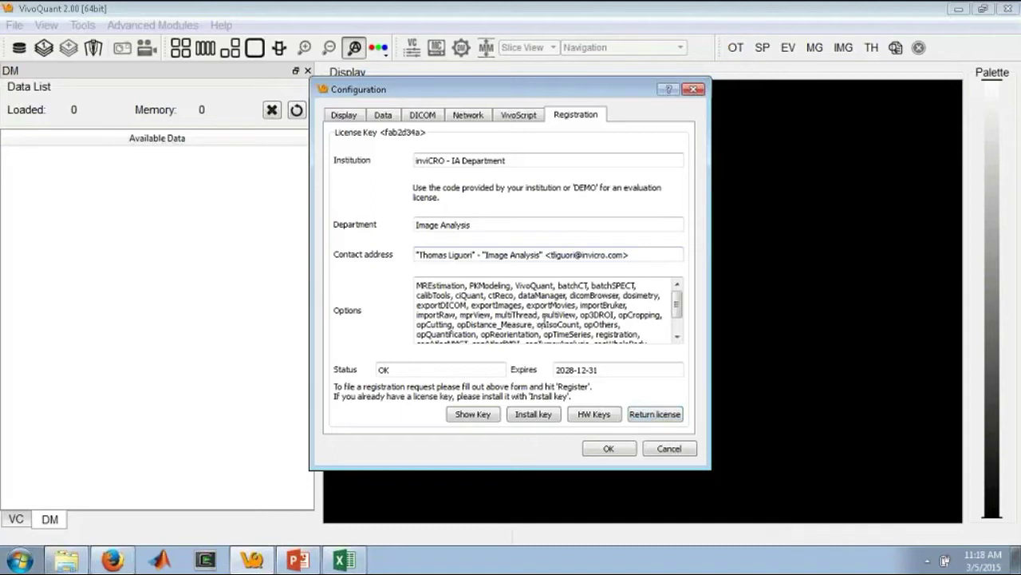
{"action": "left_click", "coordinate": [649, 415]}
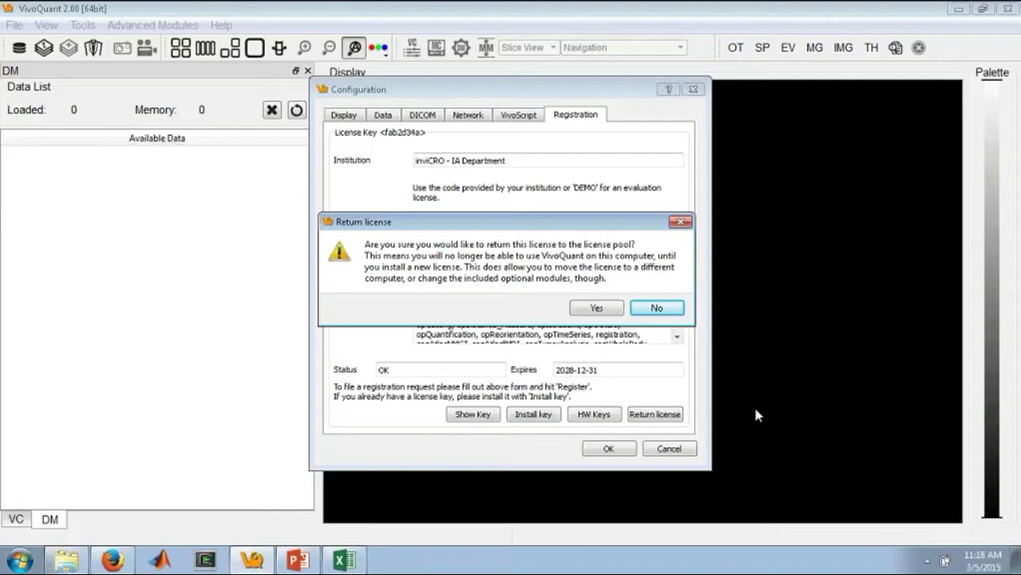
Decline returning the licence and cancel the Configuration dialog unchanged.
{"action": "left_click", "coordinate": [655, 307]}
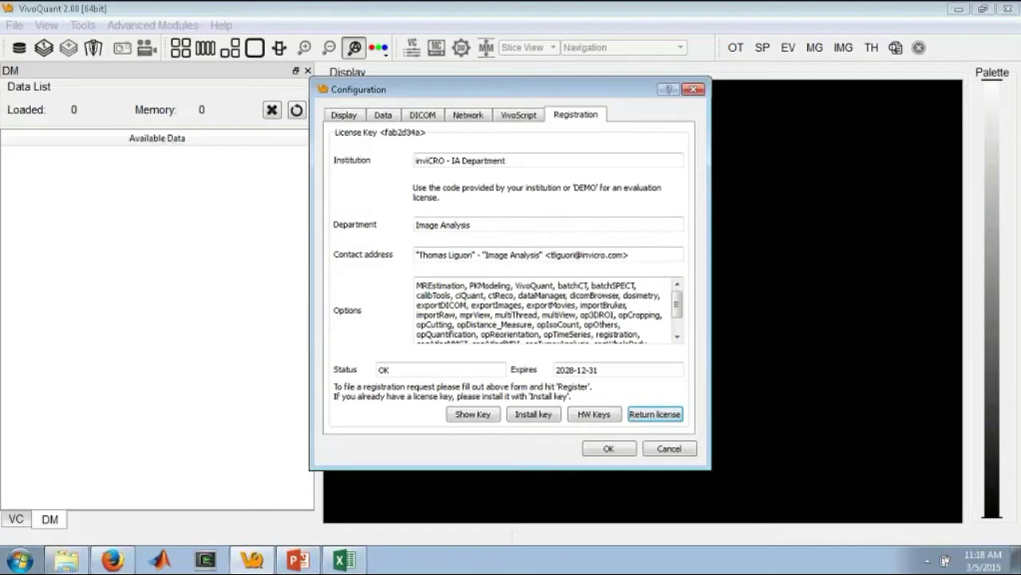
{"action": "left_click", "coordinate": [675, 452]}
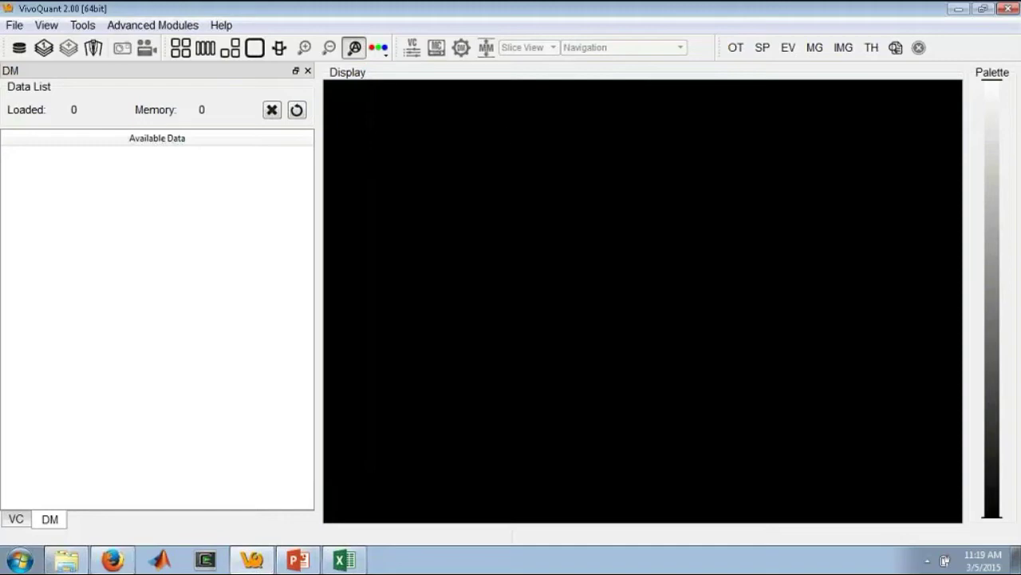
{"action": "left_click", "coordinate": [221, 25]}
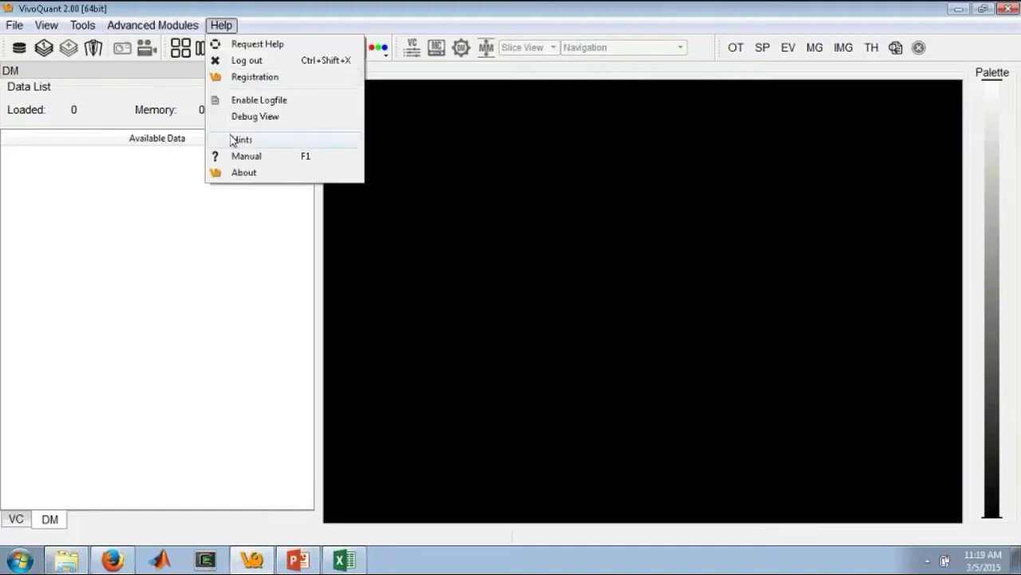
{"action": "left_click", "coordinate": [241, 140]}
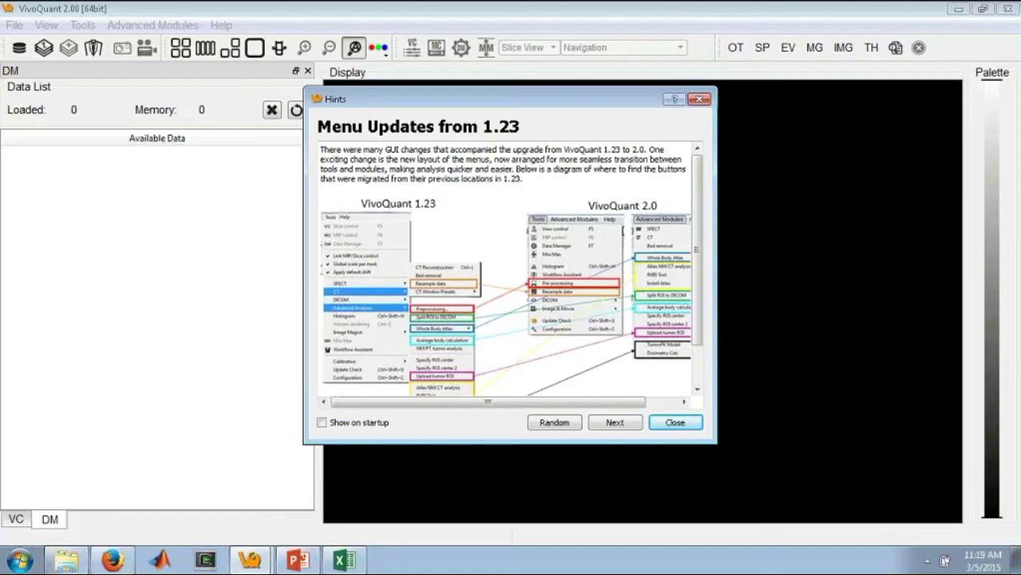
{"action": "left_click_drag", "start_coordinate": [715, 417], "coordinate": [772, 417]}
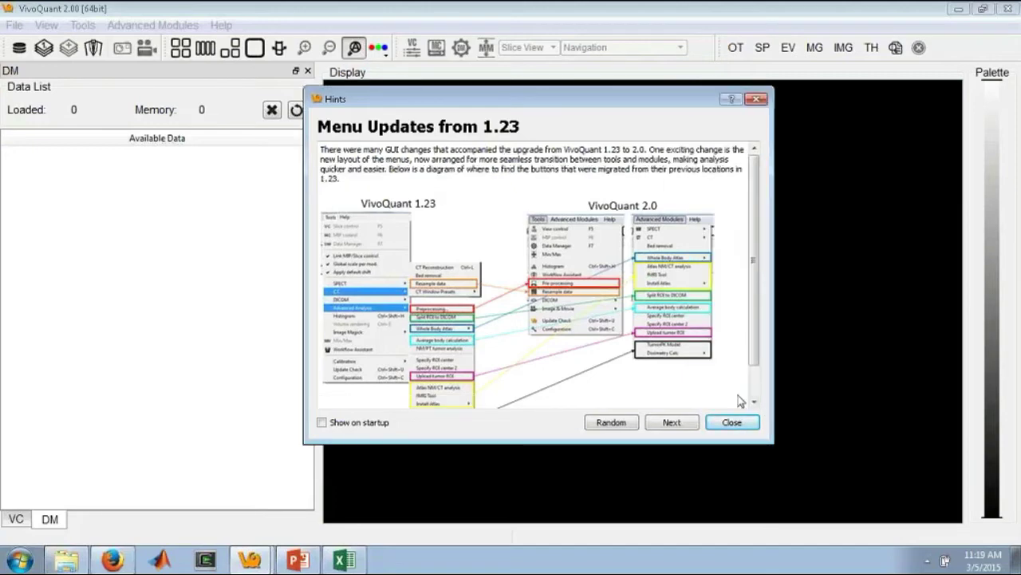
{"action": "left_click_drag", "start_coordinate": [745, 331], "coordinate": [757, 349]}
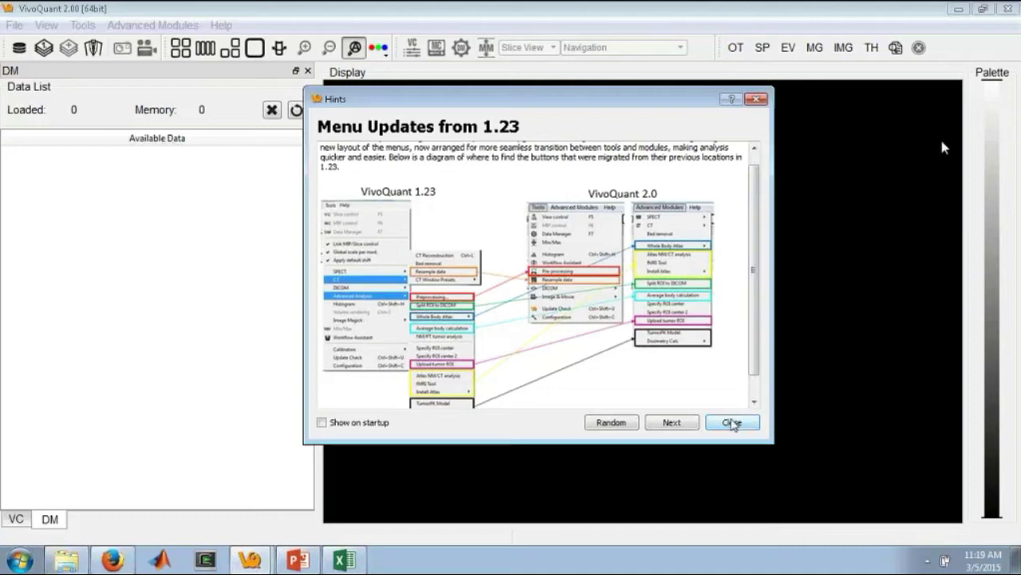
{"action": "left_click", "coordinate": [732, 423]}
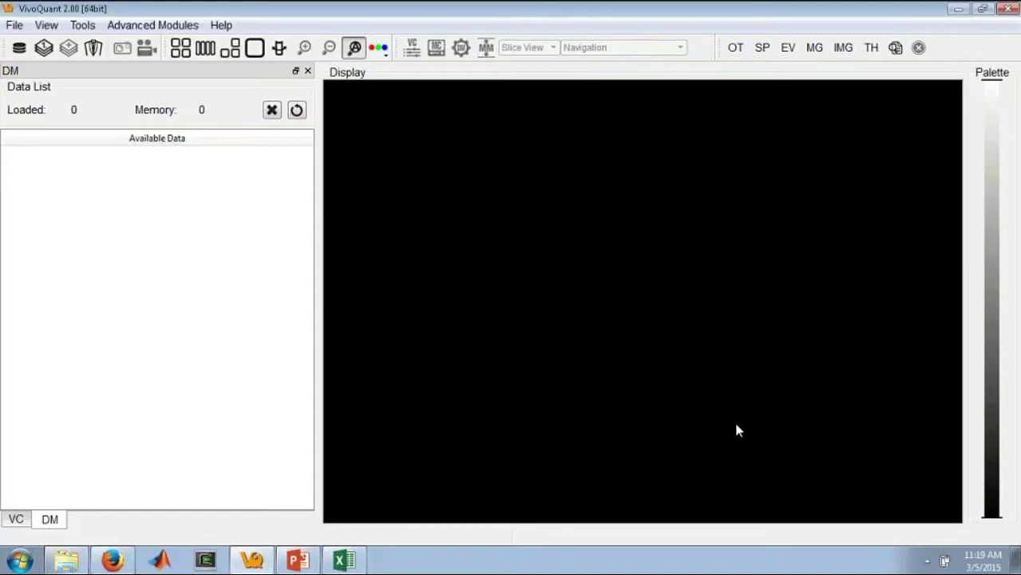
{"action": "left_click", "coordinate": [83, 25]}
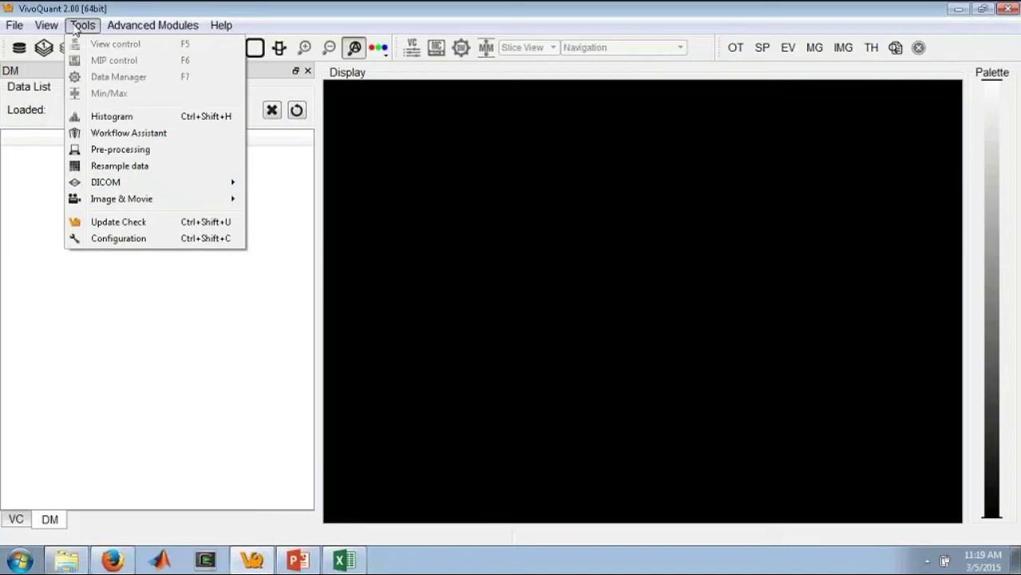
{"action": "mouse_move", "coordinate": [109, 27]}
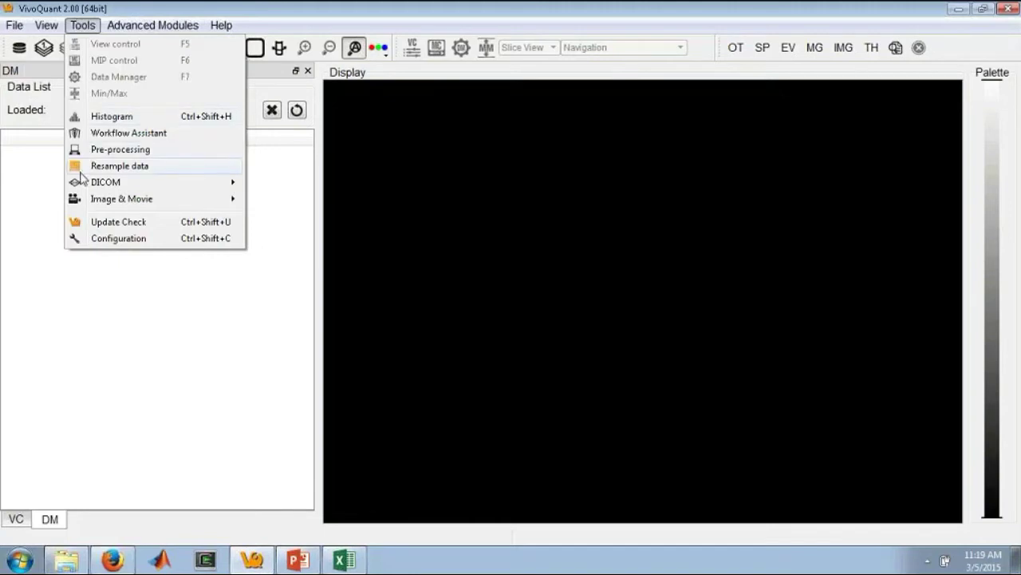
{"action": "mouse_move", "coordinate": [83, 185]}
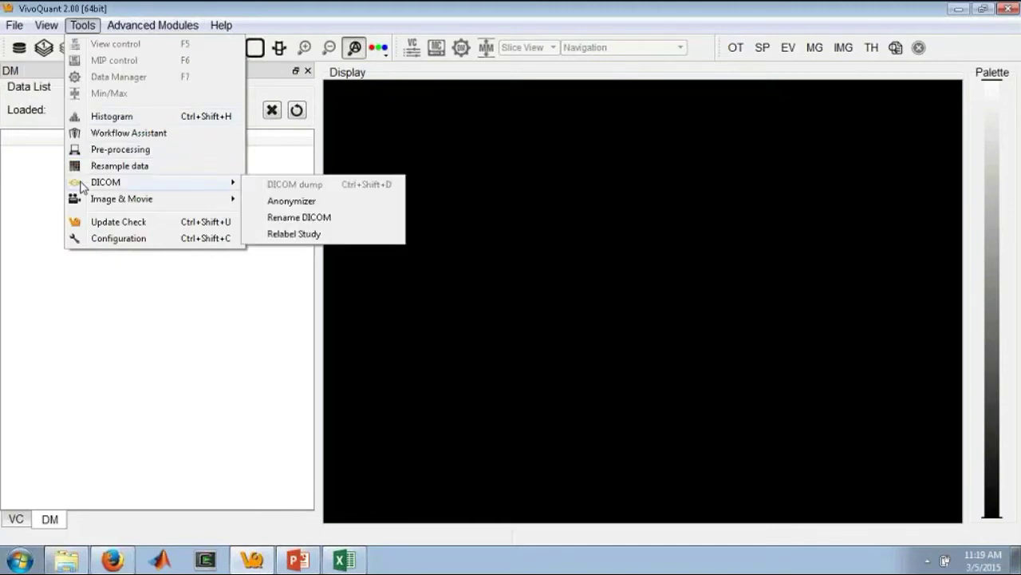
{"action": "mouse_move", "coordinate": [80, 203]}
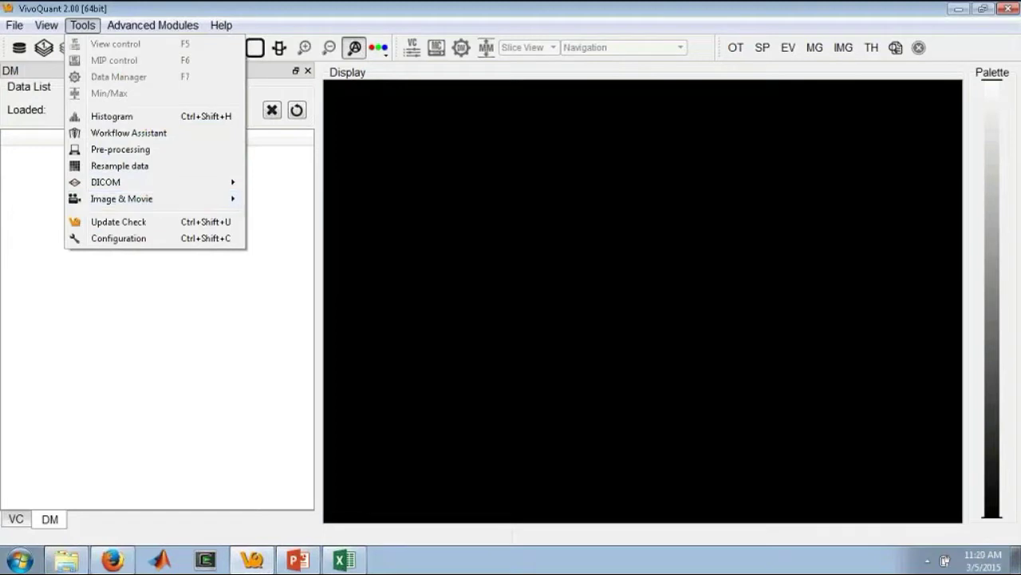
{"action": "left_click", "coordinate": [296, 380]}
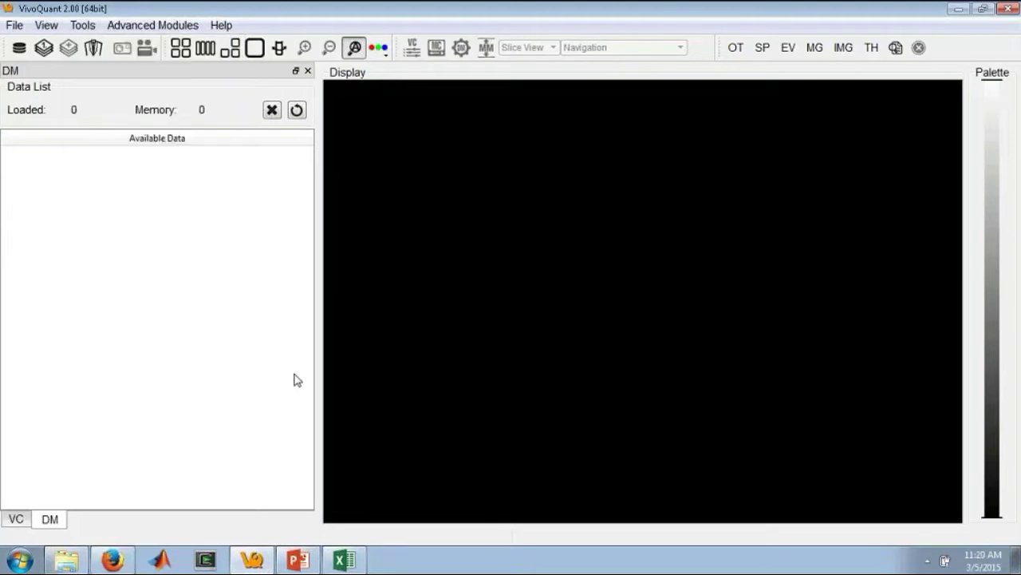
{"action": "left_click", "coordinate": [153, 32]}
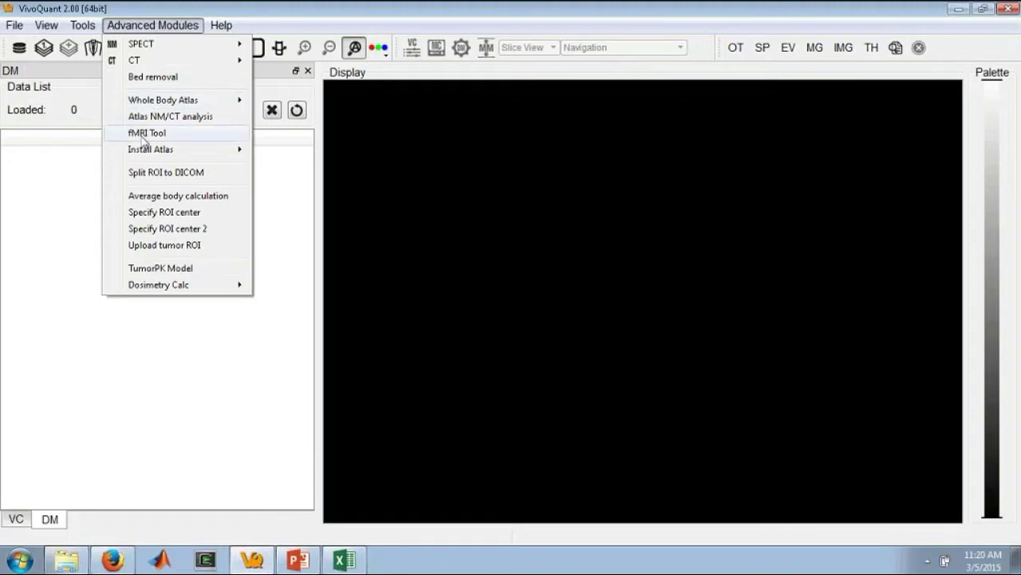
{"action": "left_click", "coordinate": [585, 241]}
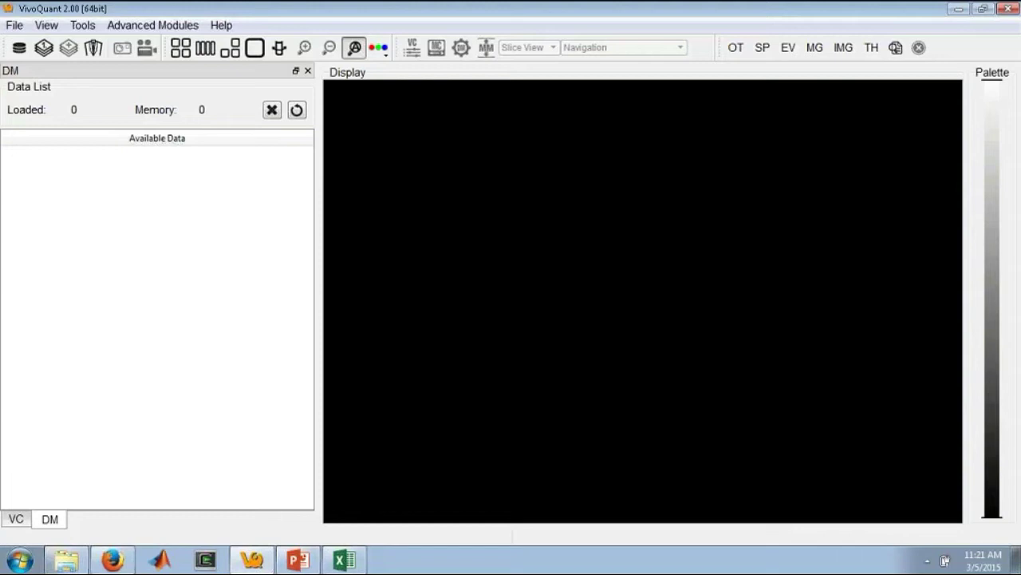
Start loading local DICOM data via File > Open Local Data > DICOM.
{"action": "left_click", "coordinate": [9, 27]}
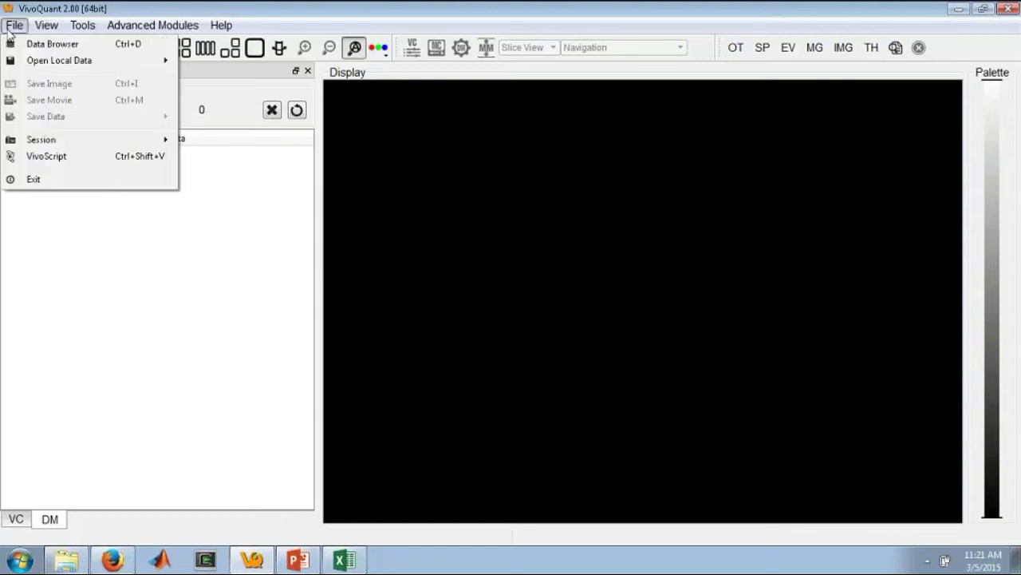
{"action": "mouse_move", "coordinate": [26, 61]}
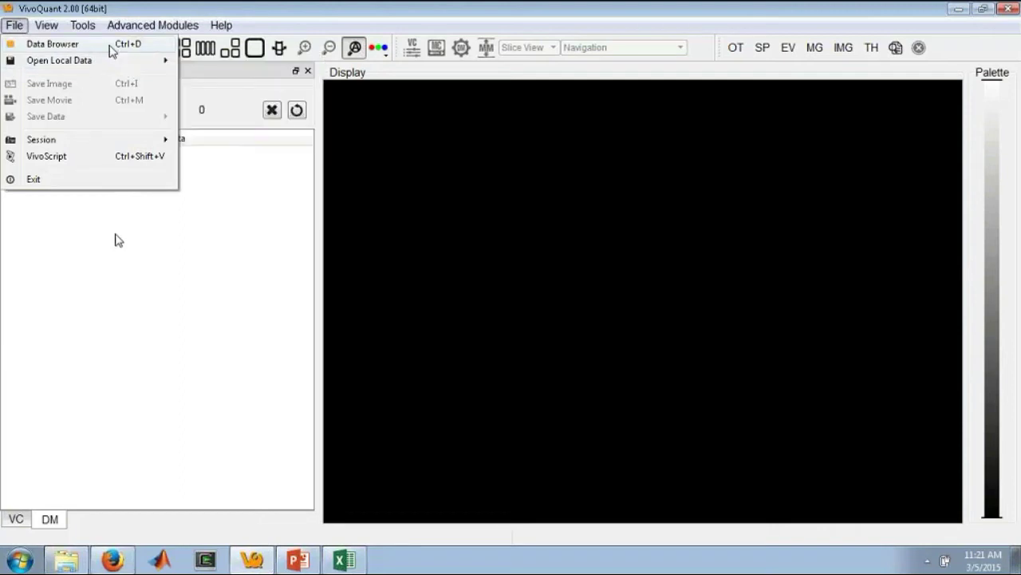
{"action": "mouse_move", "coordinate": [114, 68]}
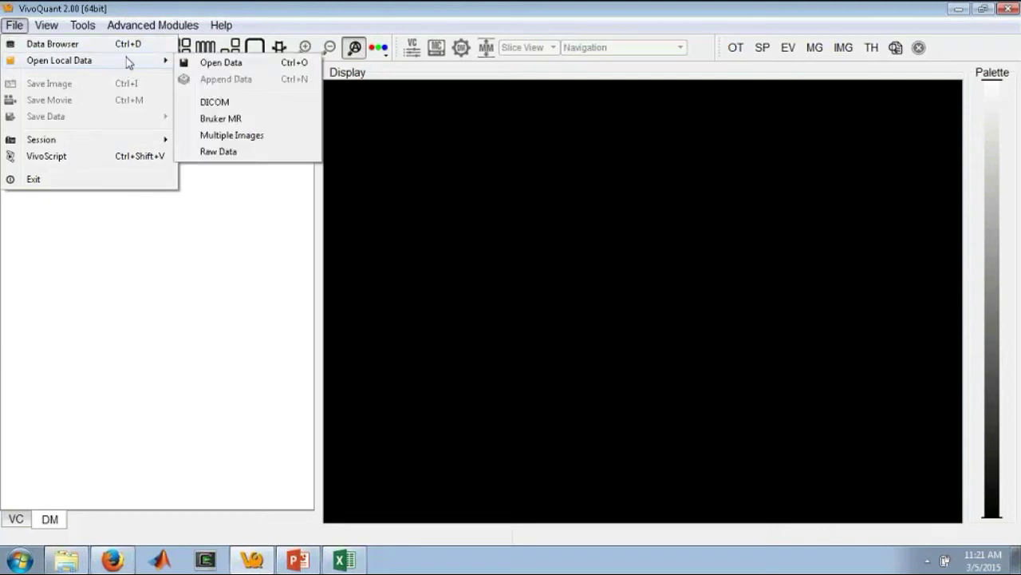
{"action": "left_click", "coordinate": [214, 102]}
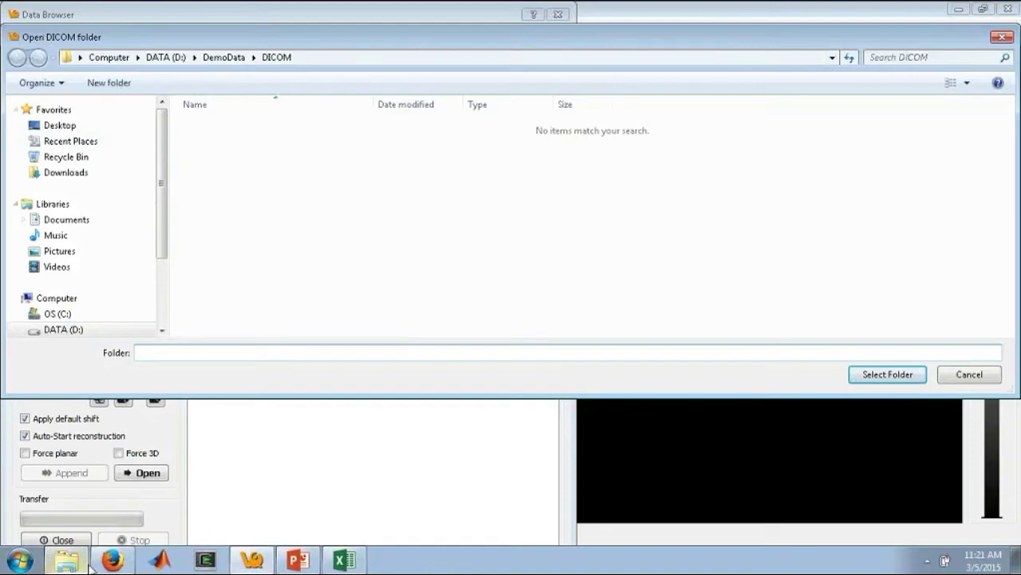
Inspect the .dcm files in the DemoData DICOM folder in Explorer, then return to VivoQuant.
{"action": "left_click", "coordinate": [72, 537]}
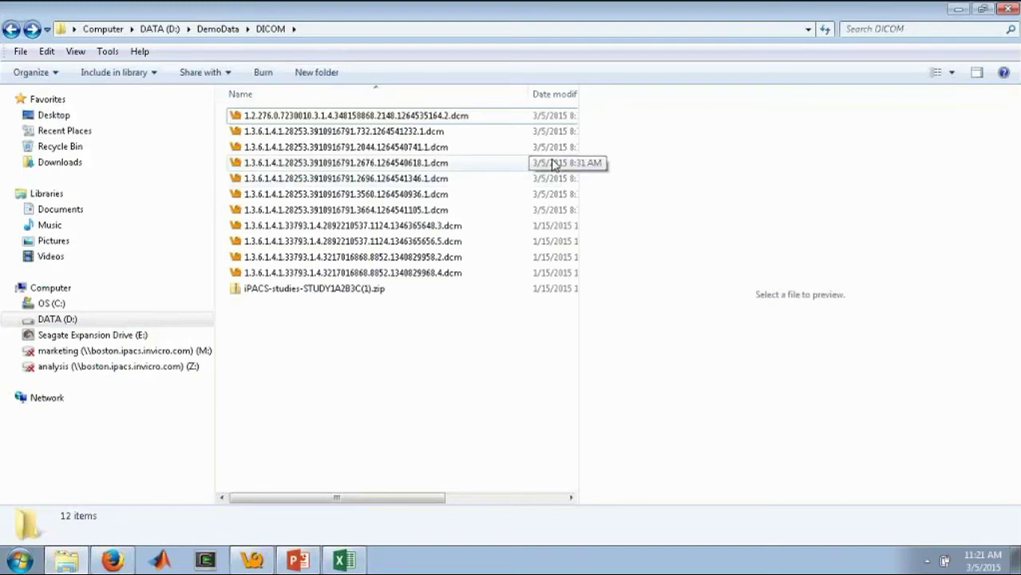
{"action": "left_click", "coordinate": [294, 132]}
{"action": "left_click", "coordinate": [306, 178]}
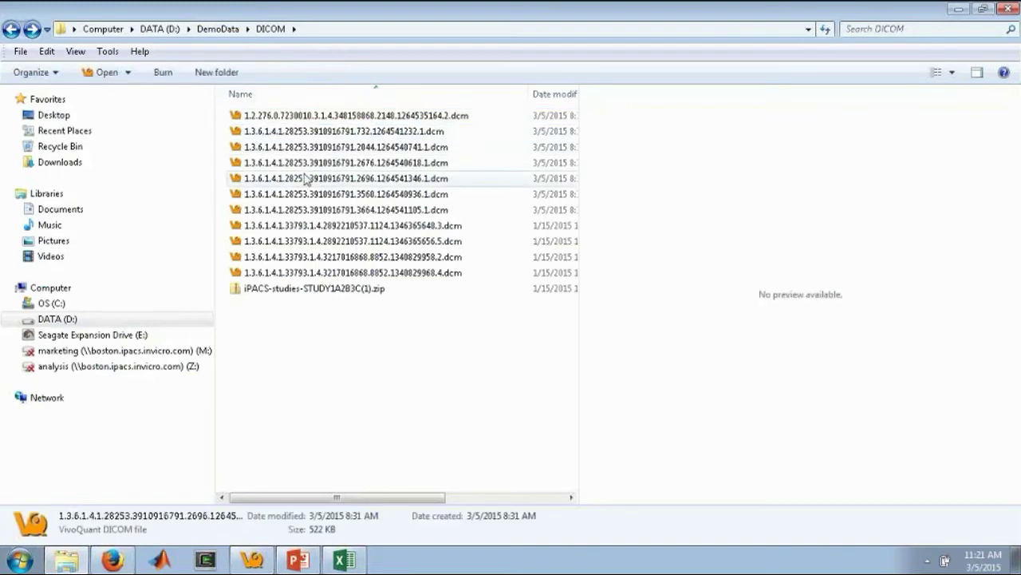
{"action": "left_click", "coordinate": [315, 211]}
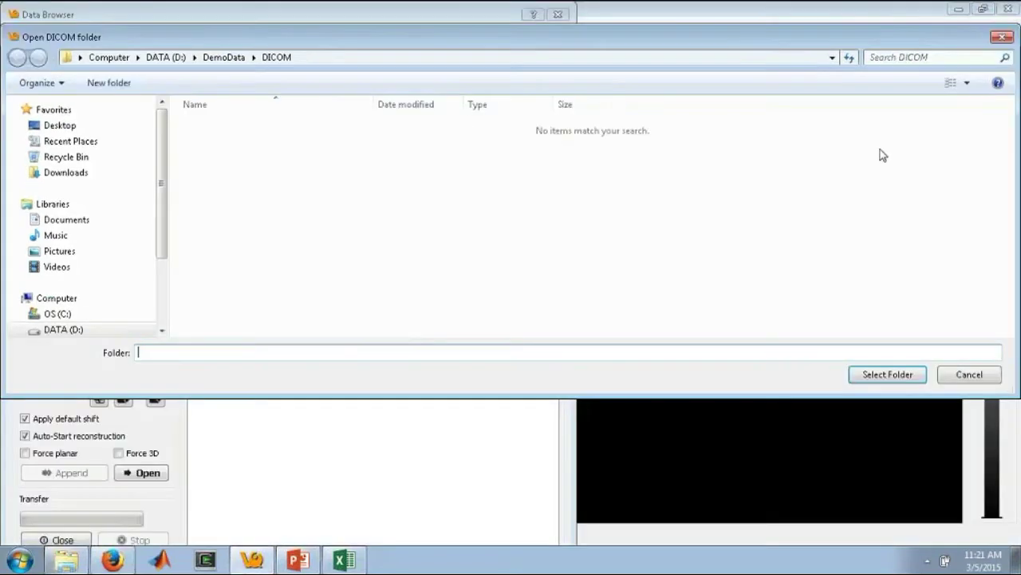
Import the DICOM folder, then refresh and sort the study list by date with wider patient names.
{"action": "left_click", "coordinate": [878, 375]}
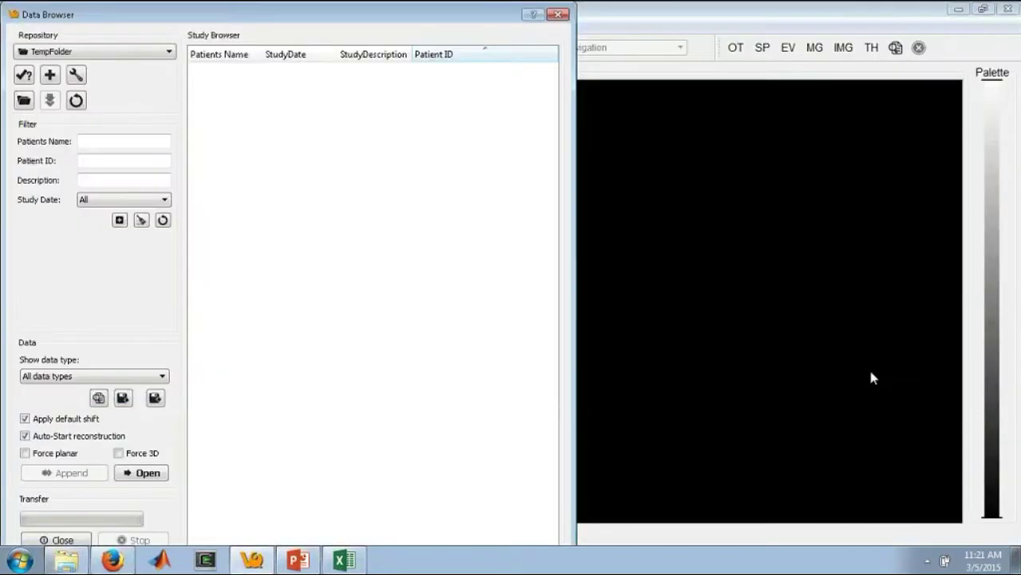
{"action": "left_click", "coordinate": [78, 99]}
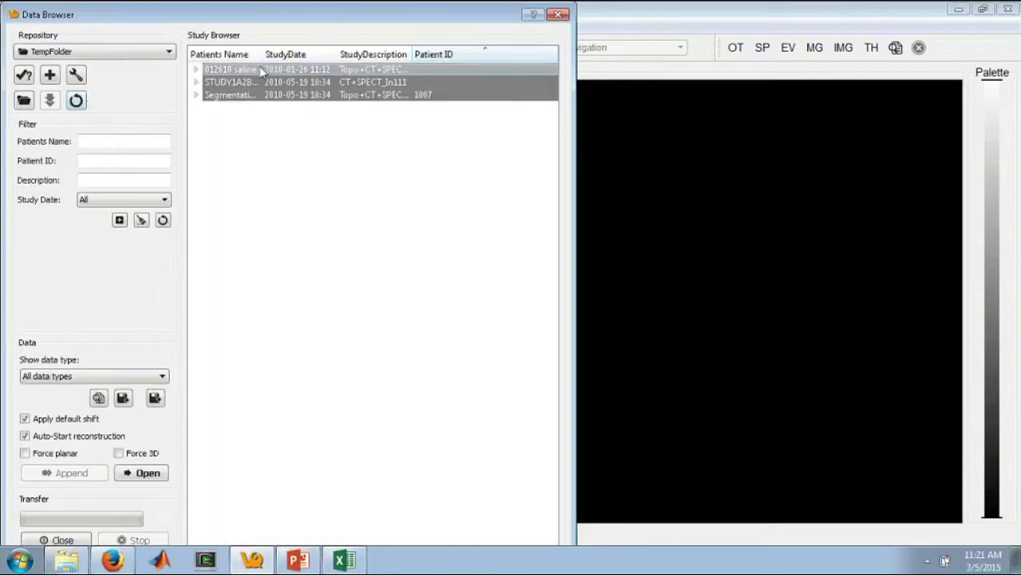
{"action": "left_click", "coordinate": [266, 55]}
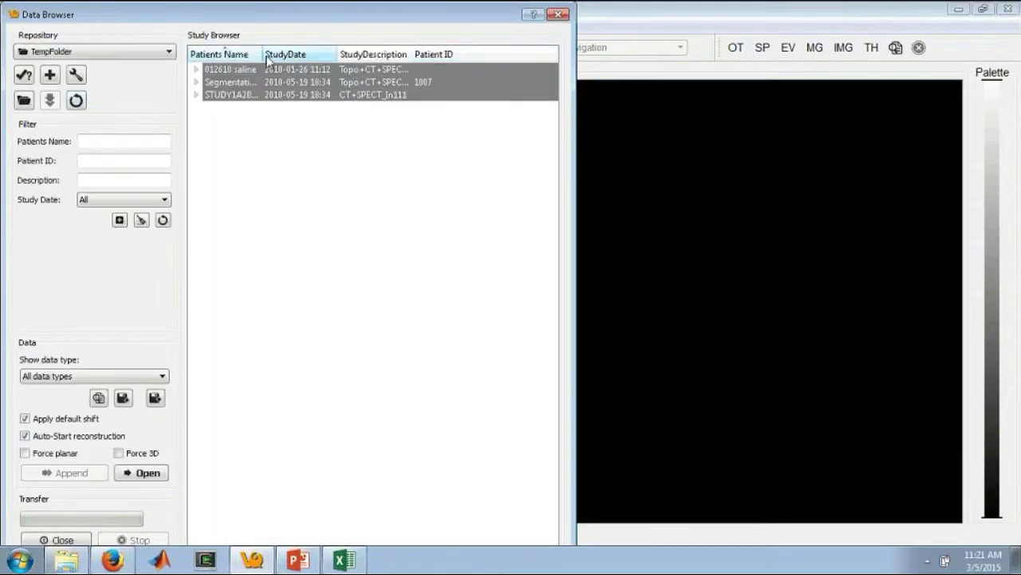
{"action": "left_click_drag", "start_coordinate": [263, 54], "coordinate": [295, 54]}
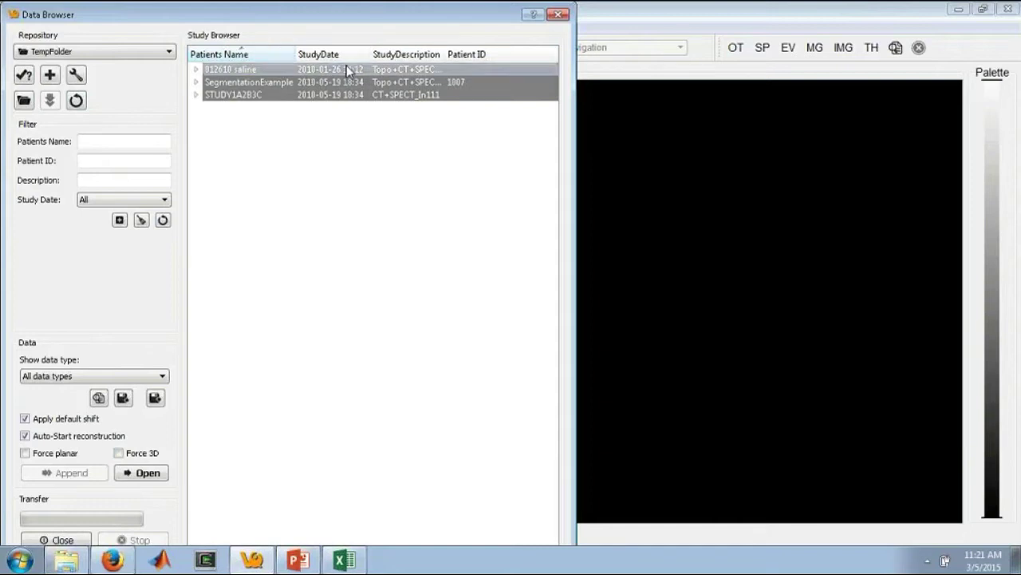
Expand the first study and open the 012610 saline study's data in the viewer.
{"action": "left_click", "coordinate": [199, 70]}
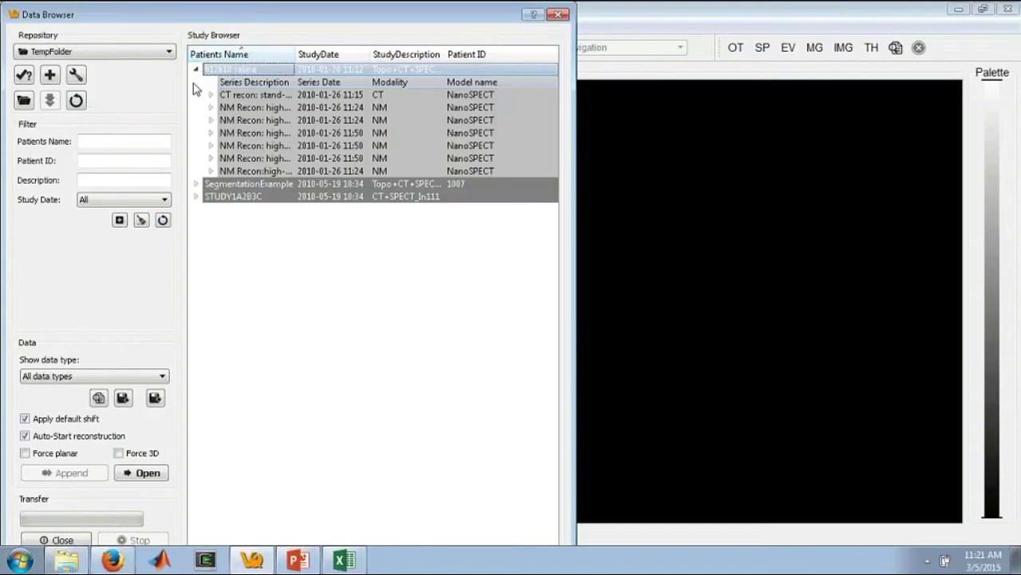
{"action": "right_click", "coordinate": [258, 74]}
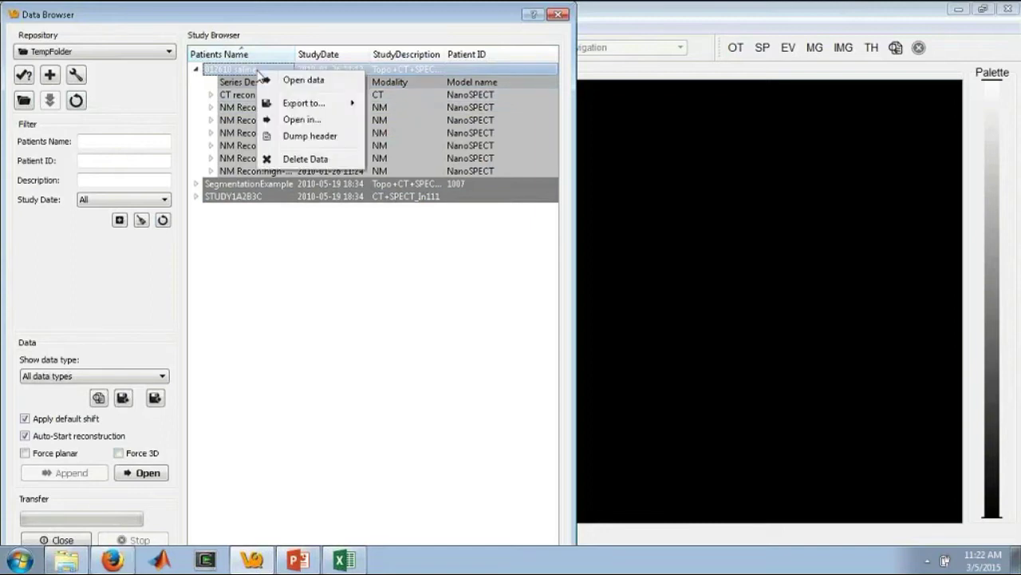
{"action": "left_click", "coordinate": [311, 83]}
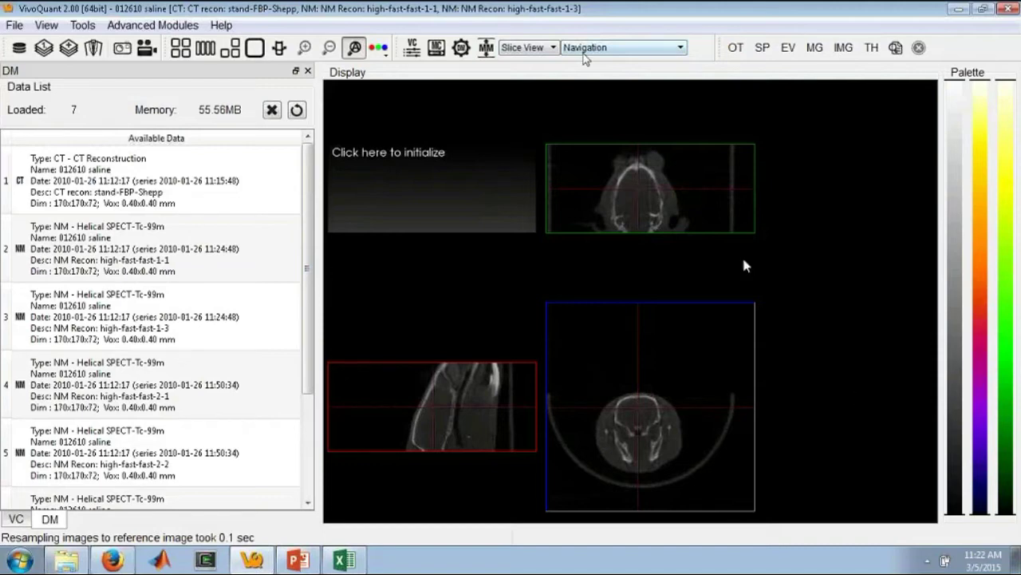
Recalculate and apply the SPECT min/max intensity ranges in the MM panel.
{"action": "left_click", "coordinate": [486, 47]}
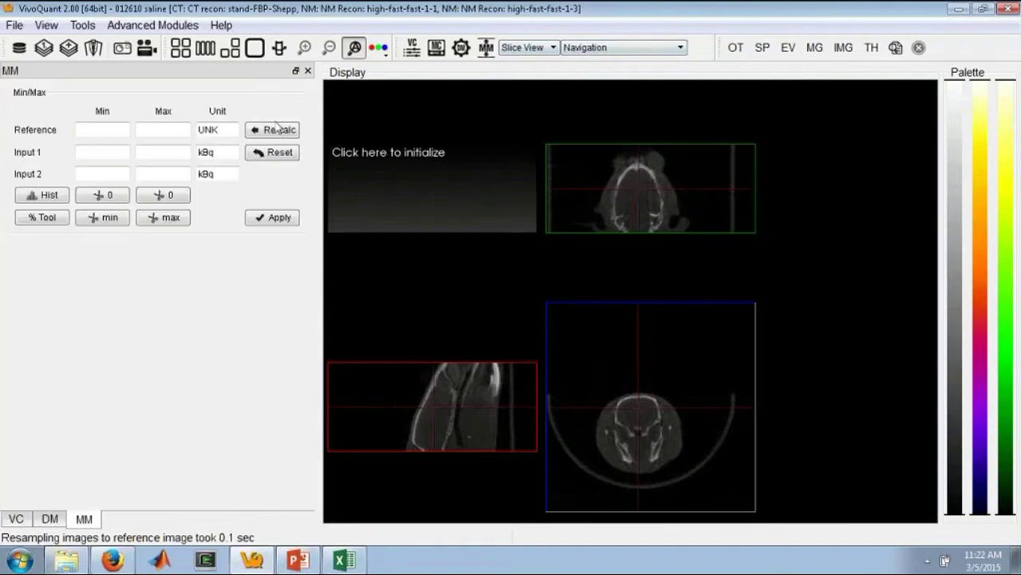
{"action": "left_click", "coordinate": [272, 129]}
{"action": "left_click", "coordinate": [272, 217]}
{"action": "left_click", "coordinate": [622, 47]}
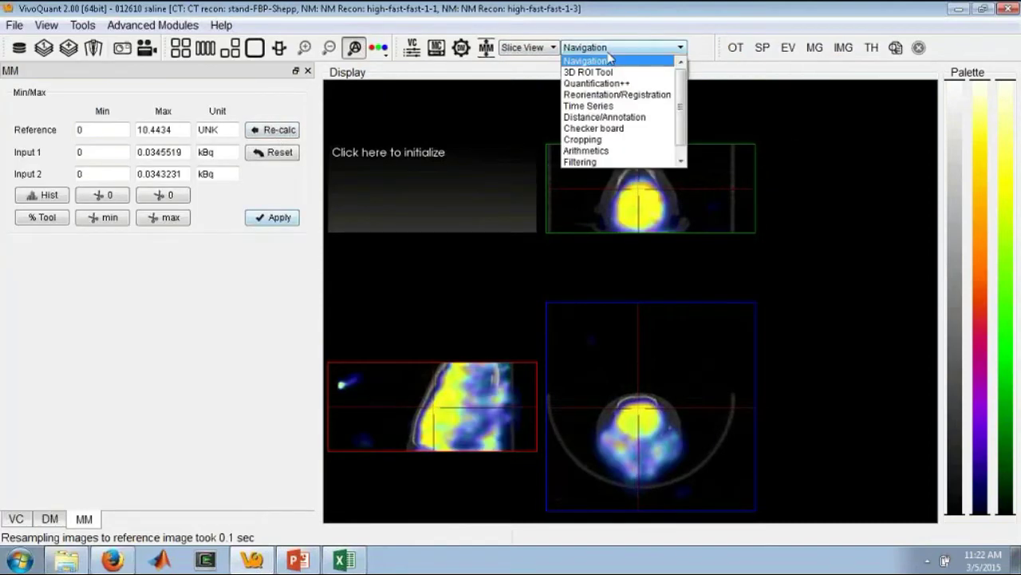
In Time Series, tick Ref and Global, set Max to 0.05 and play through to frame T4.
{"action": "left_click", "coordinate": [597, 107]}
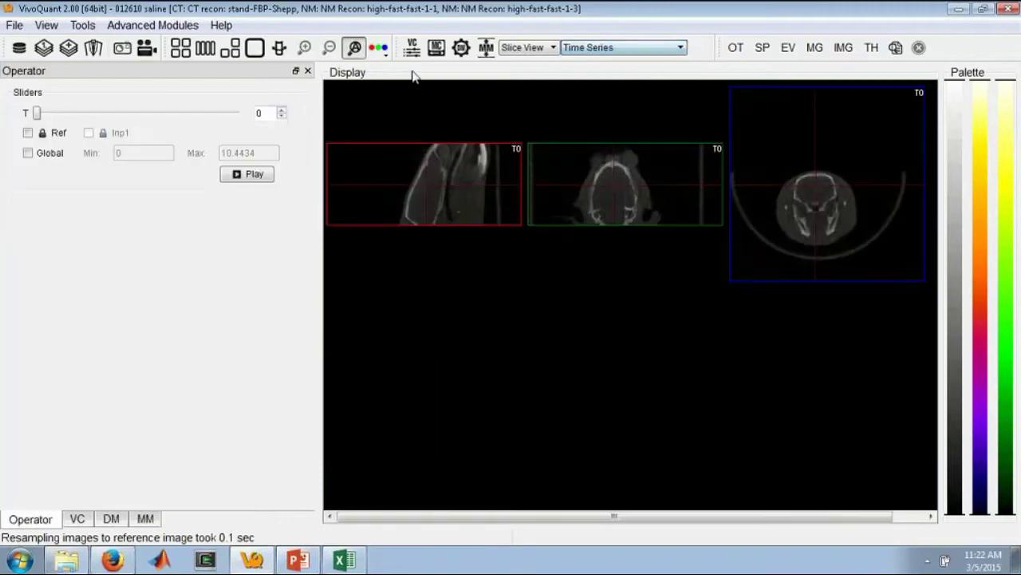
{"action": "left_click", "coordinate": [439, 196]}
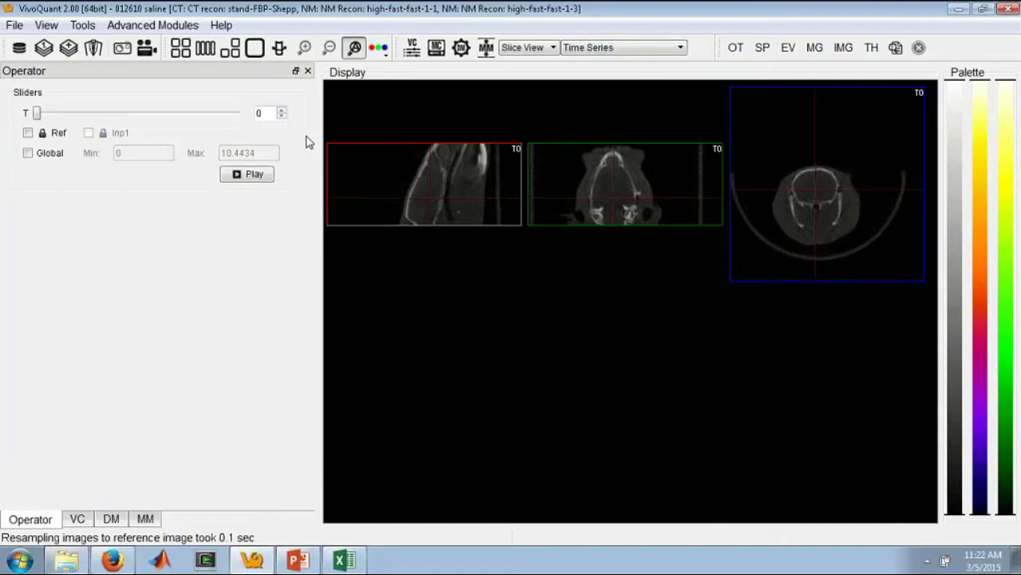
{"action": "left_click", "coordinate": [27, 133]}
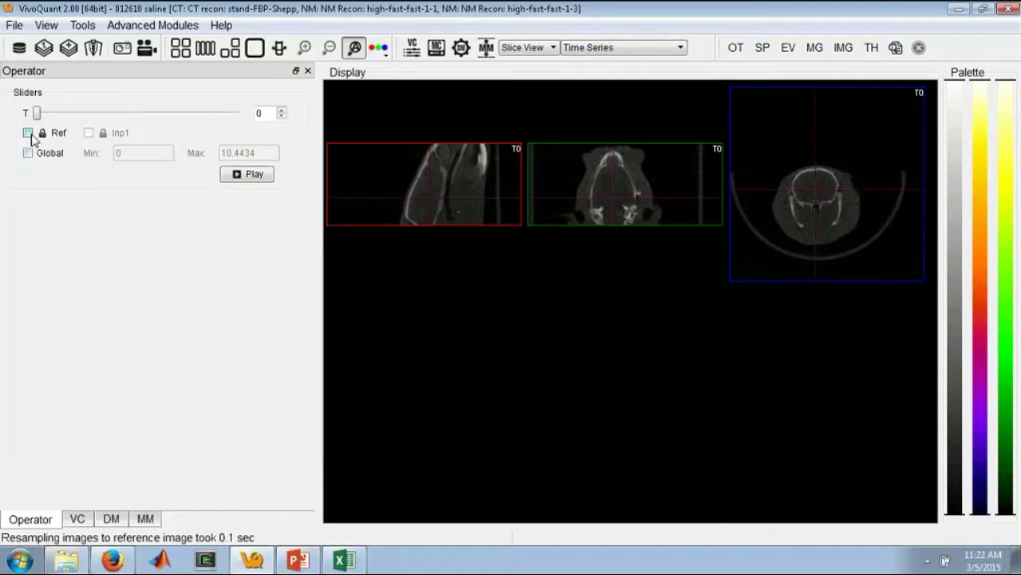
{"action": "left_click", "coordinate": [28, 154]}
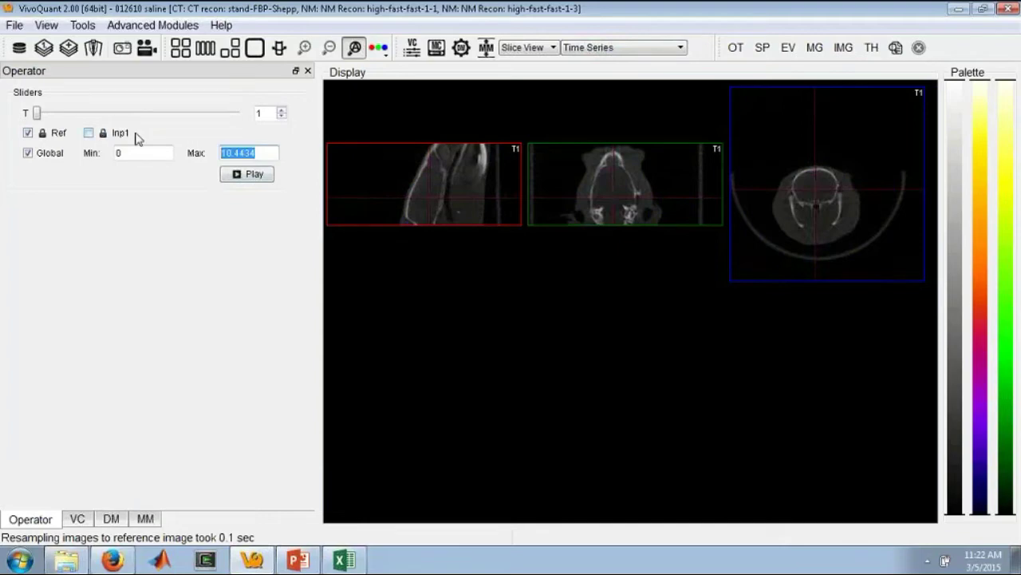
{"action": "type", "text": "0."}
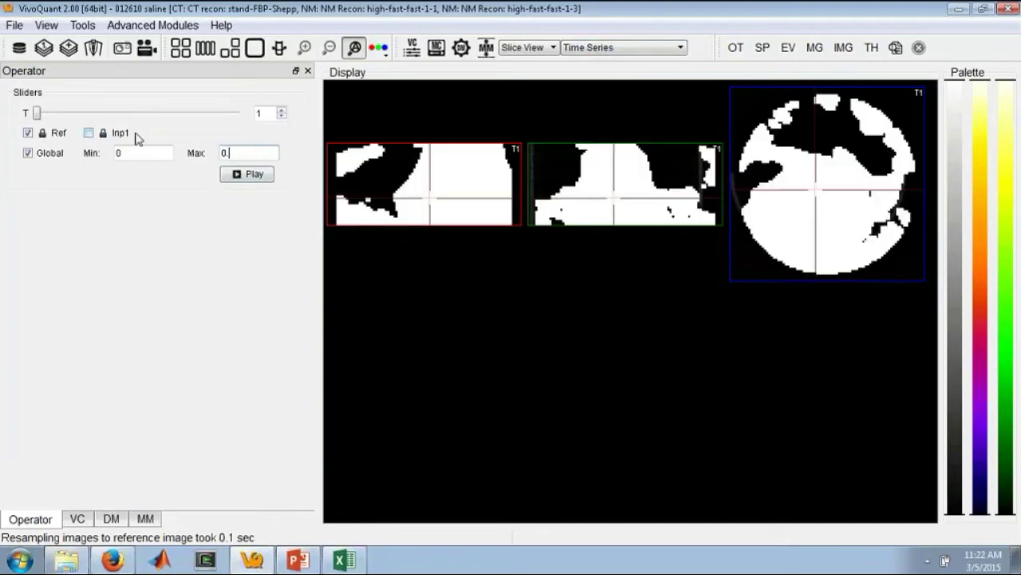
{"action": "type", "text": "05"}
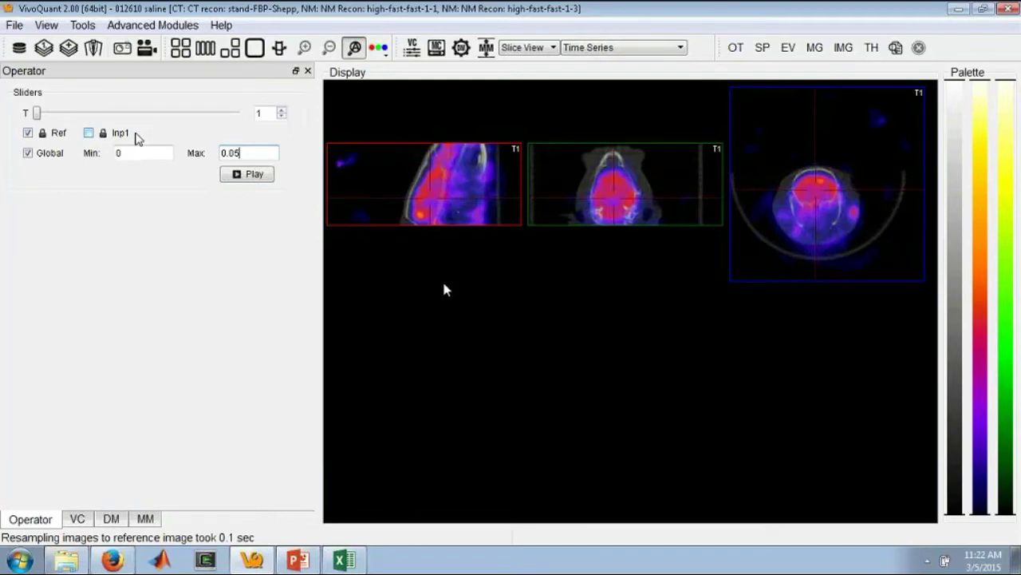
{"action": "left_click", "coordinate": [244, 182]}
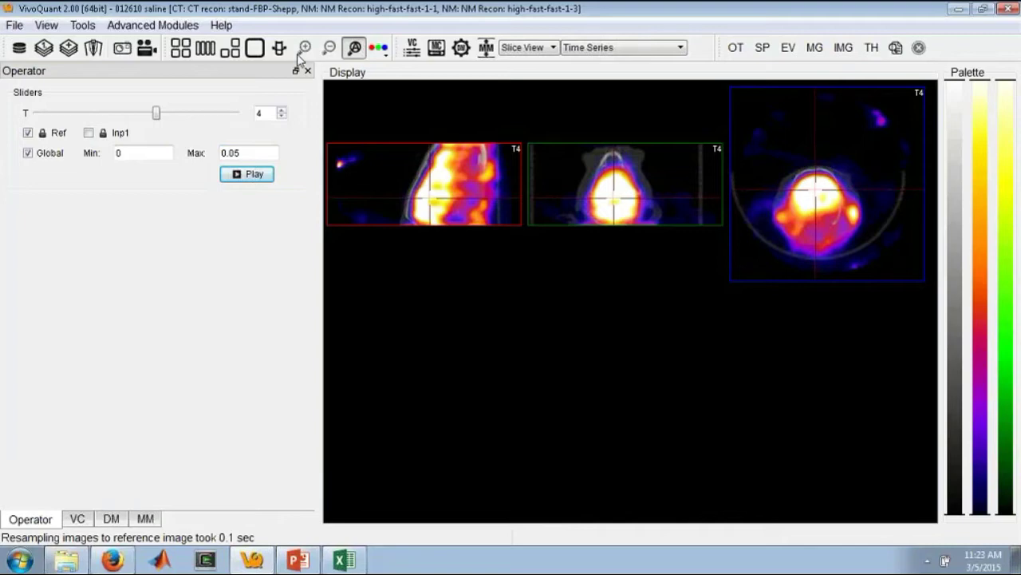
{"action": "left_click", "coordinate": [230, 49]}
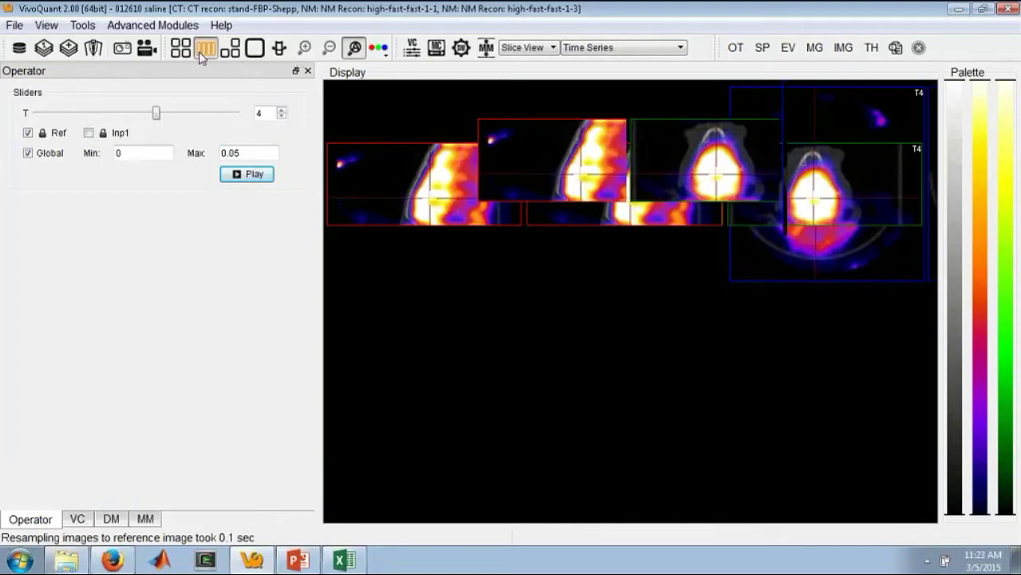
Initialize a single-pane 3-D volume rendering of the saline scan in the Navigation module.
{"action": "left_click", "coordinate": [278, 50]}
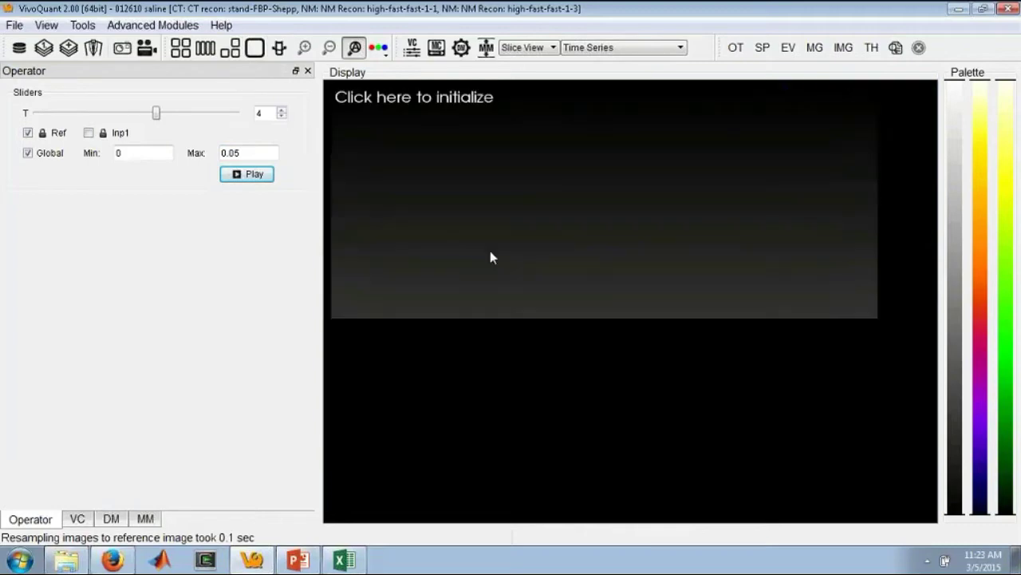
{"action": "left_click", "coordinate": [556, 192]}
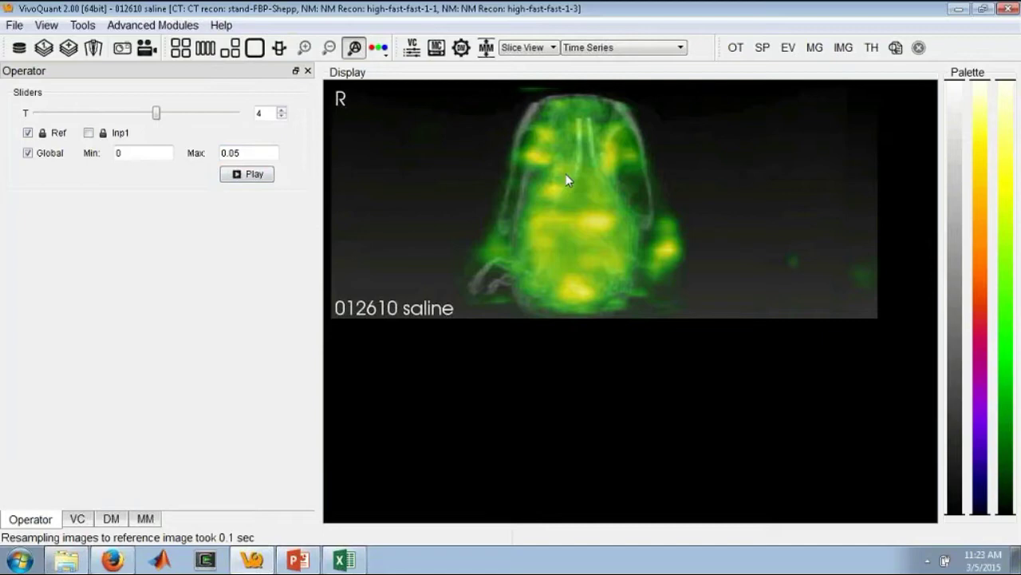
{"action": "left_click", "coordinate": [607, 47]}
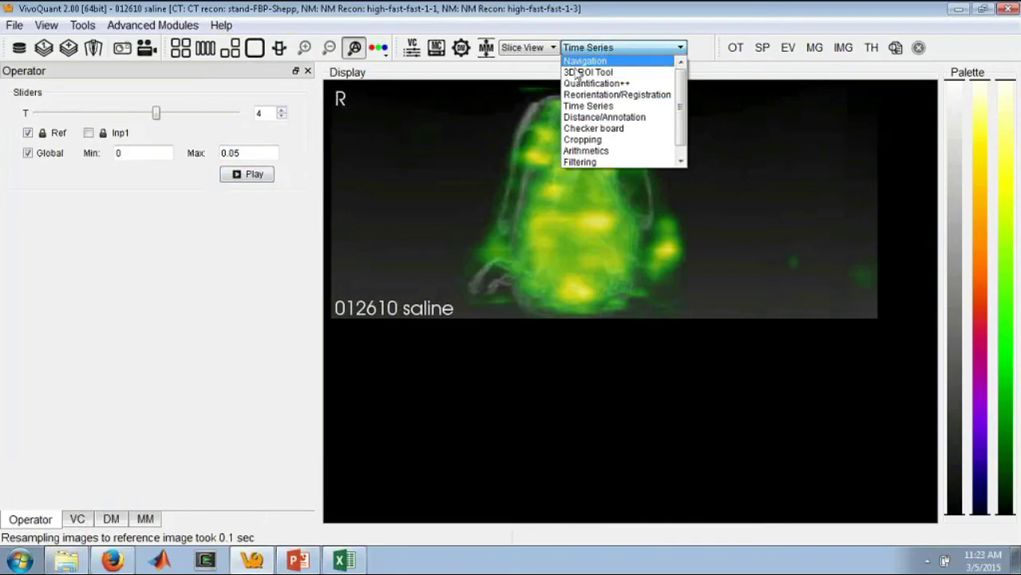
{"action": "left_click", "coordinate": [576, 61]}
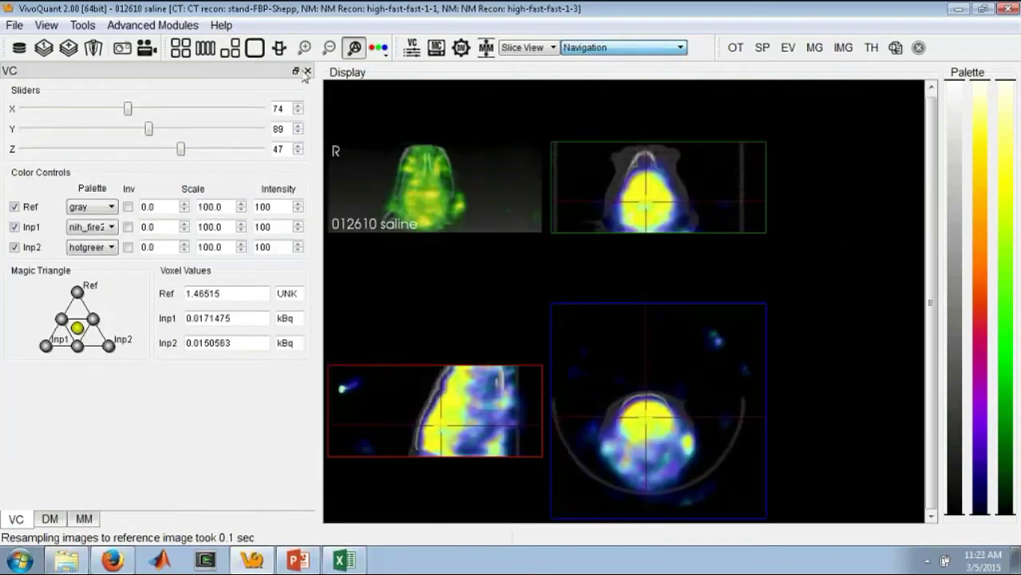
{"action": "left_click", "coordinate": [279, 48]}
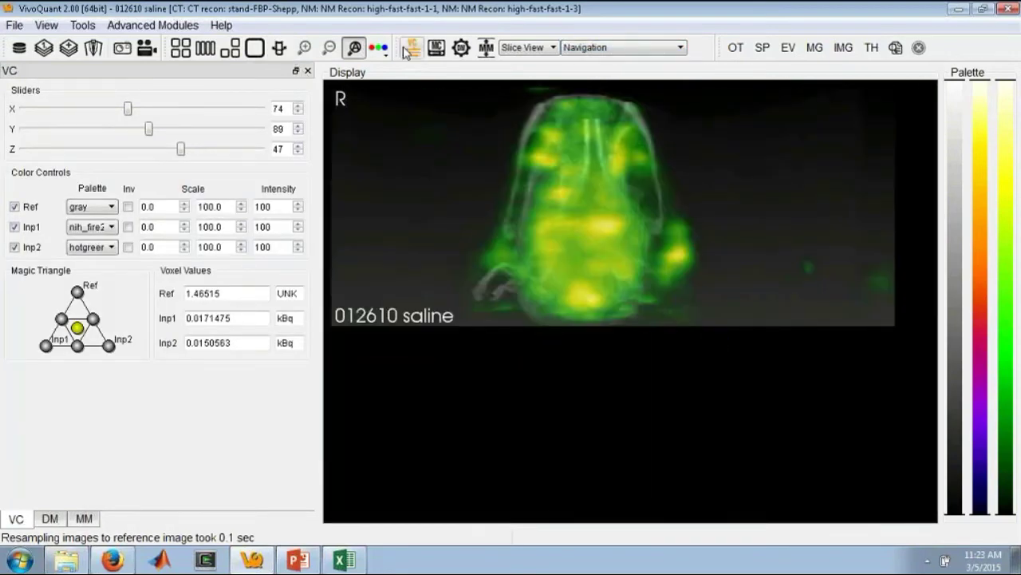
{"action": "left_click", "coordinate": [49, 518]}
{"action": "left_click", "coordinate": [411, 50]}
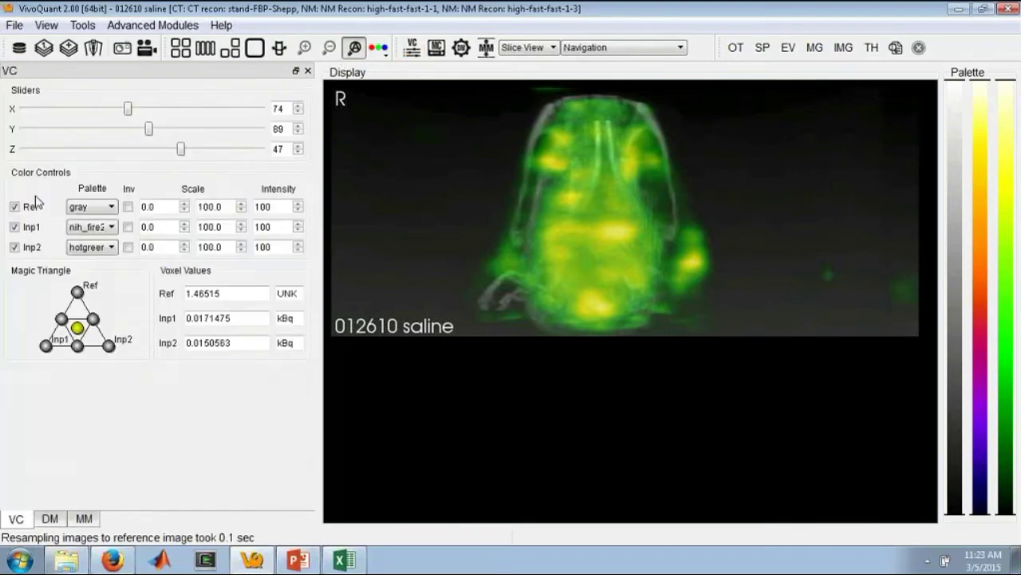
Rotate the fused 3D rendering to a frontal view and show Input 1's gradient opacity ramp.
{"action": "left_click", "coordinate": [436, 47]}
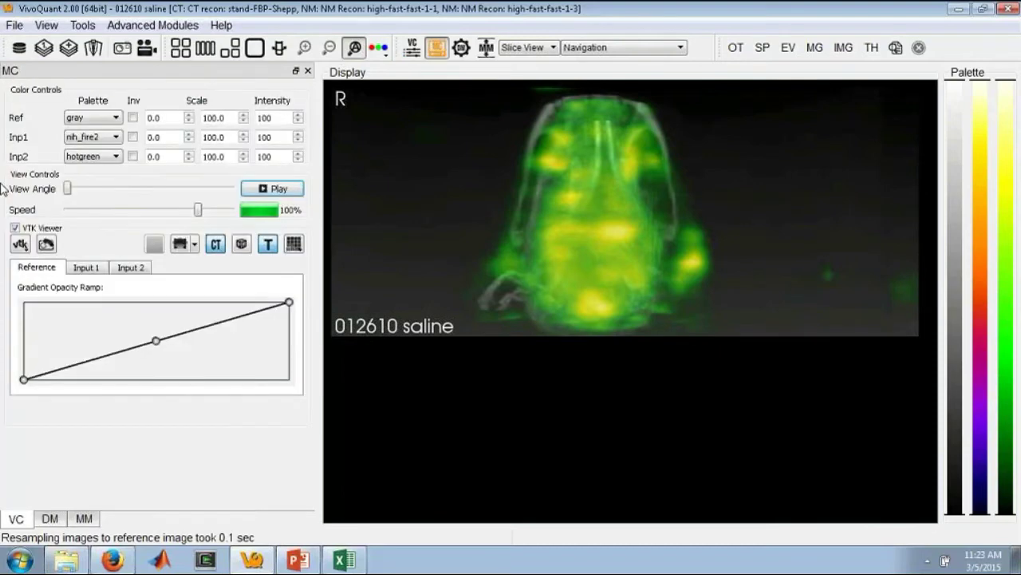
{"action": "left_click", "coordinate": [15, 228]}
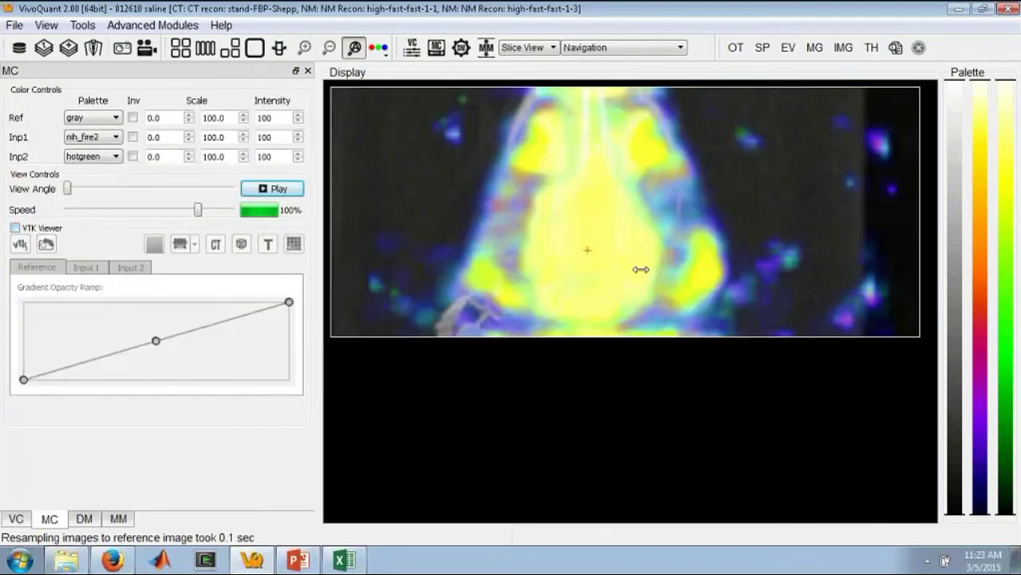
{"action": "left_click_drag", "start_coordinate": [641, 268], "coordinate": [739, 261]}
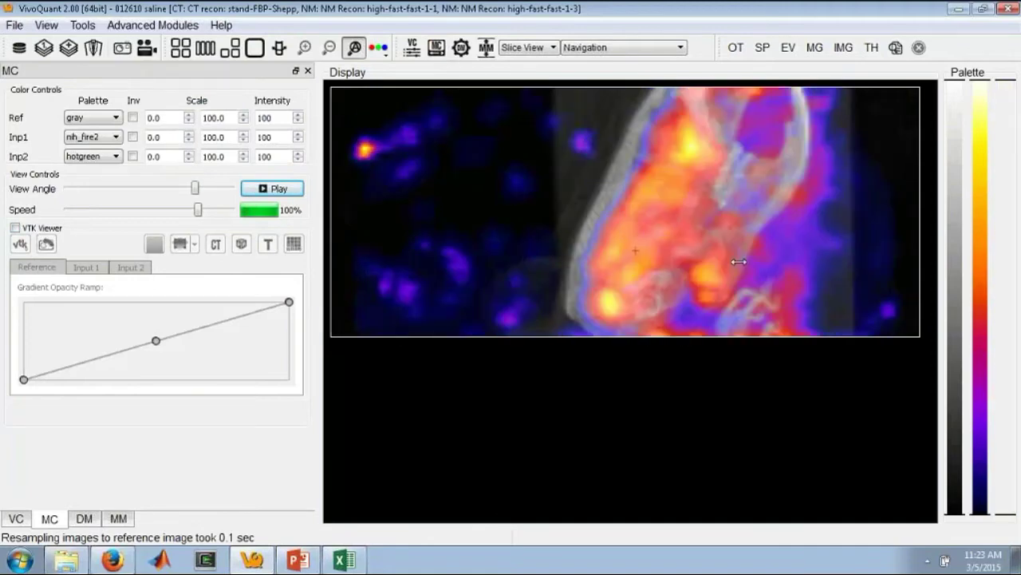
{"action": "left_click_drag", "start_coordinate": [738, 261], "coordinate": [691, 237]}
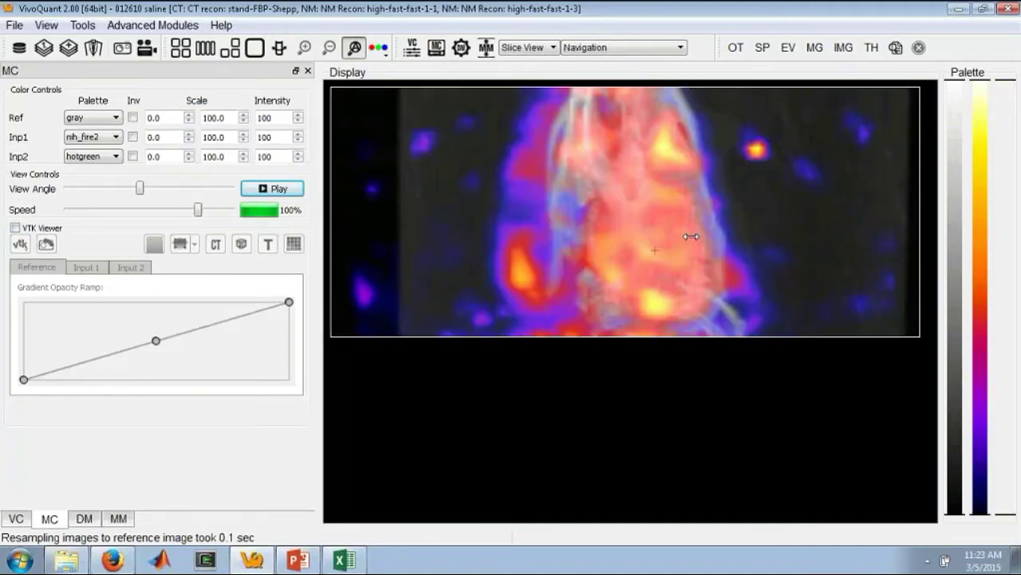
{"action": "left_click", "coordinate": [15, 227]}
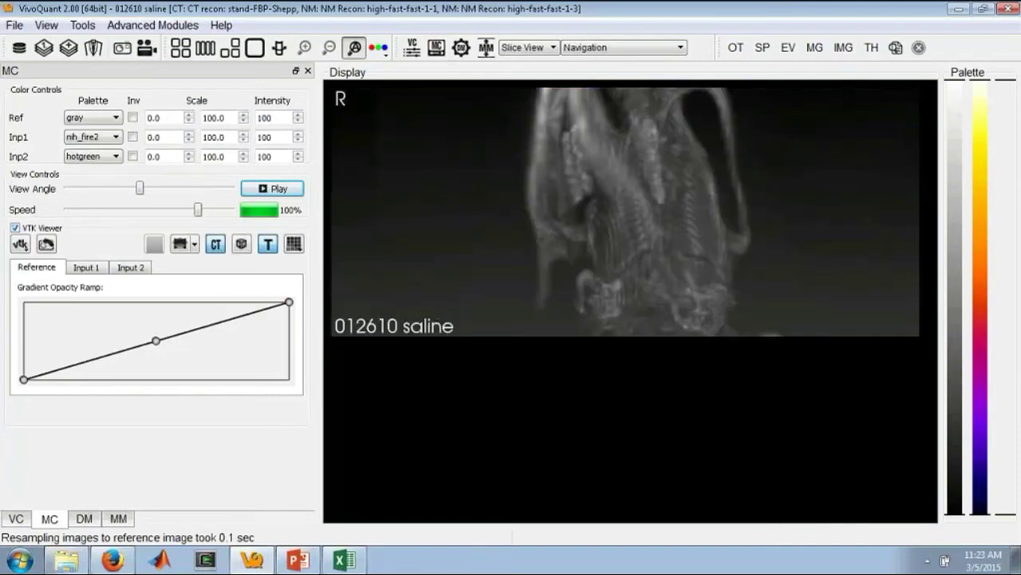
{"action": "left_click", "coordinate": [86, 268]}
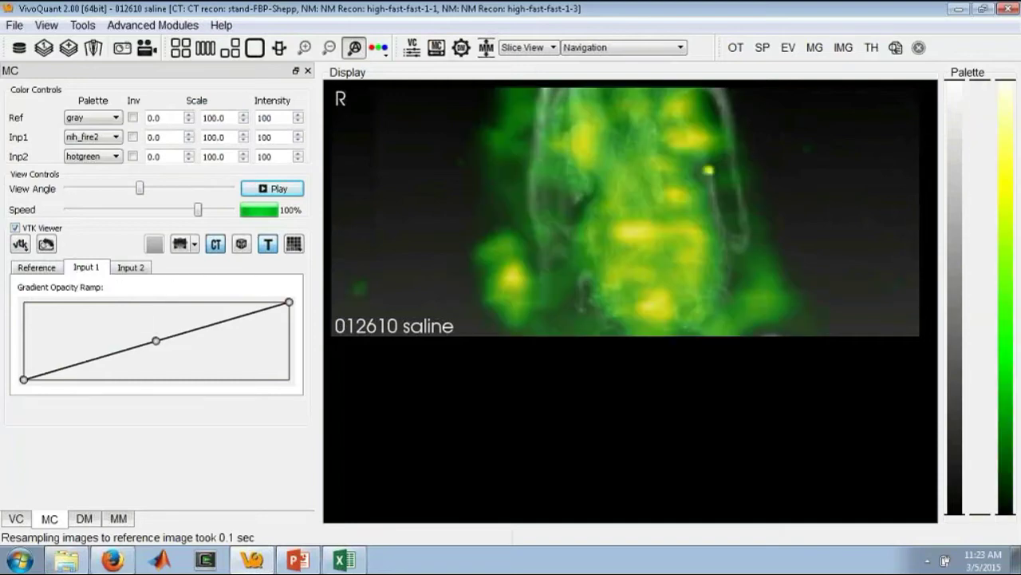
{"action": "left_click_drag", "start_coordinate": [156, 340], "coordinate": [119, 315]}
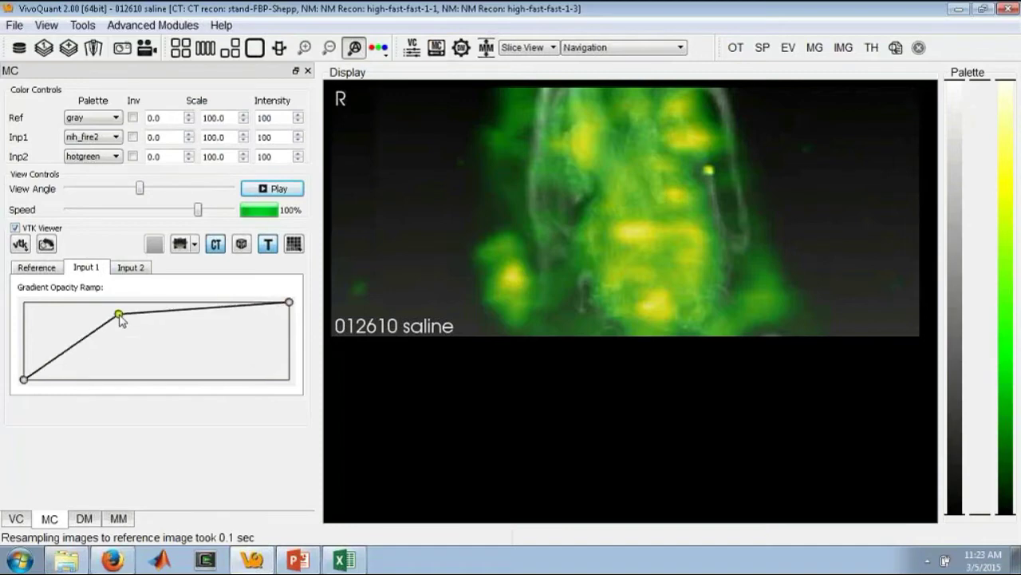
{"action": "left_click", "coordinate": [132, 269]}
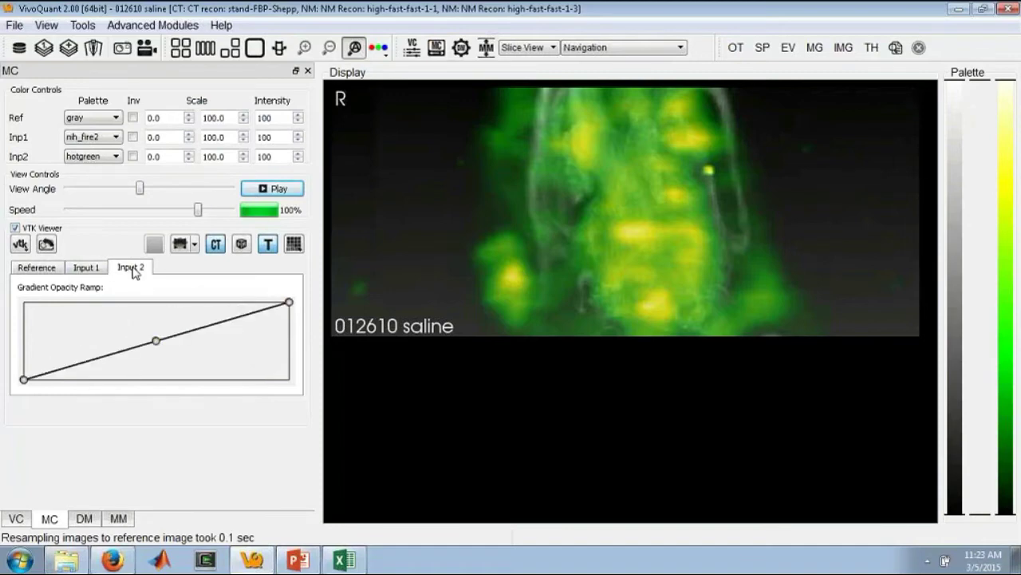
{"action": "left_click_drag", "start_coordinate": [156, 340], "coordinate": [125, 303]}
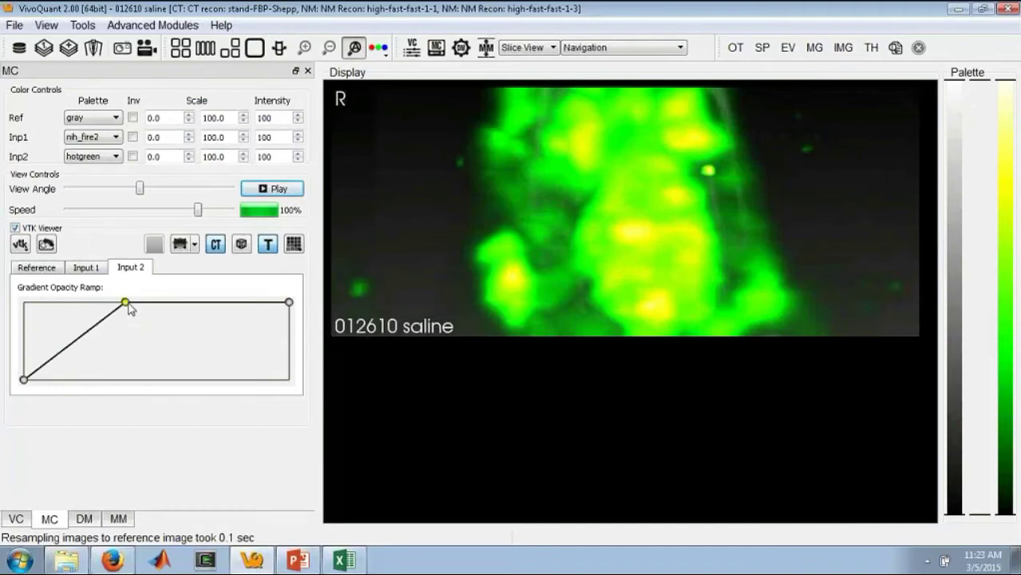
{"action": "mouse_move", "coordinate": [130, 317]}
{"action": "left_mouse_down"}
{"action": "mouse_move", "coordinate": [151, 331]}
{"action": "mouse_move", "coordinate": [117, 330]}
{"action": "mouse_move", "coordinate": [142, 317]}
{"action": "left_mouse_up"}
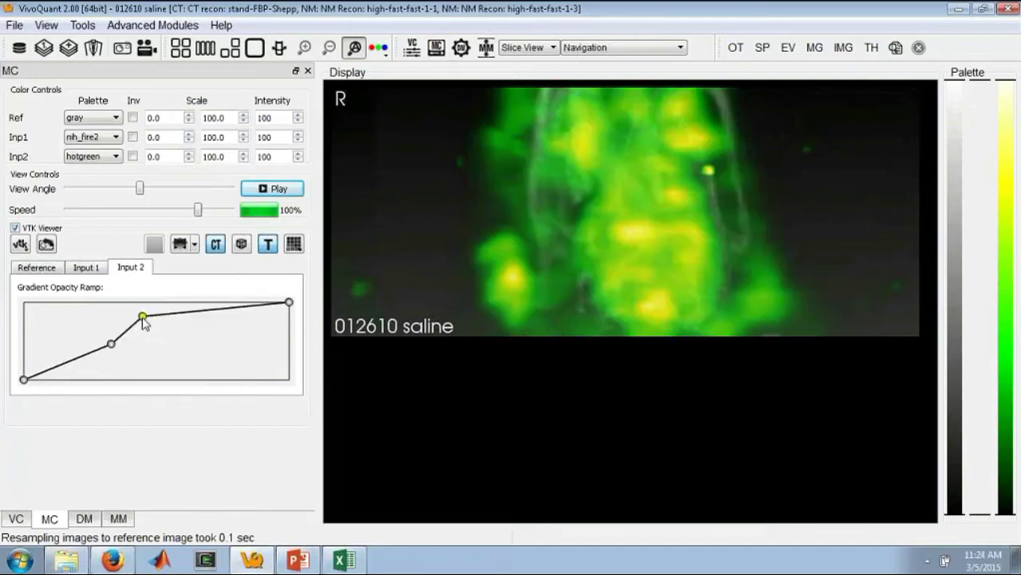
{"action": "left_click_drag", "start_coordinate": [112, 345], "coordinate": [105, 327]}
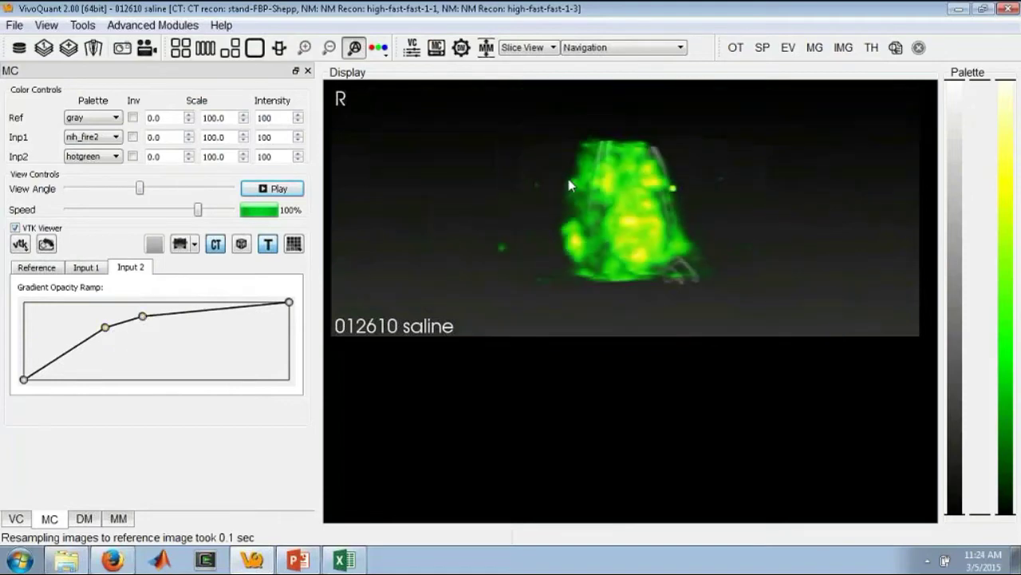
{"action": "left_click_drag", "start_coordinate": [570, 184], "coordinate": [372, 135]}
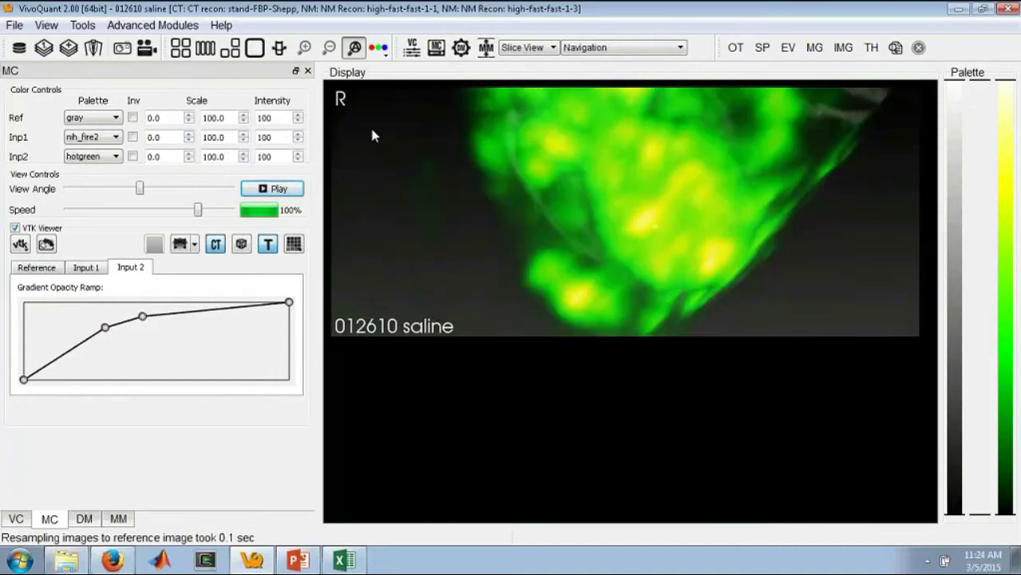
{"action": "scroll", "coordinate": [537, 166], "scroll_direction": "down", "scroll_amount": 3}
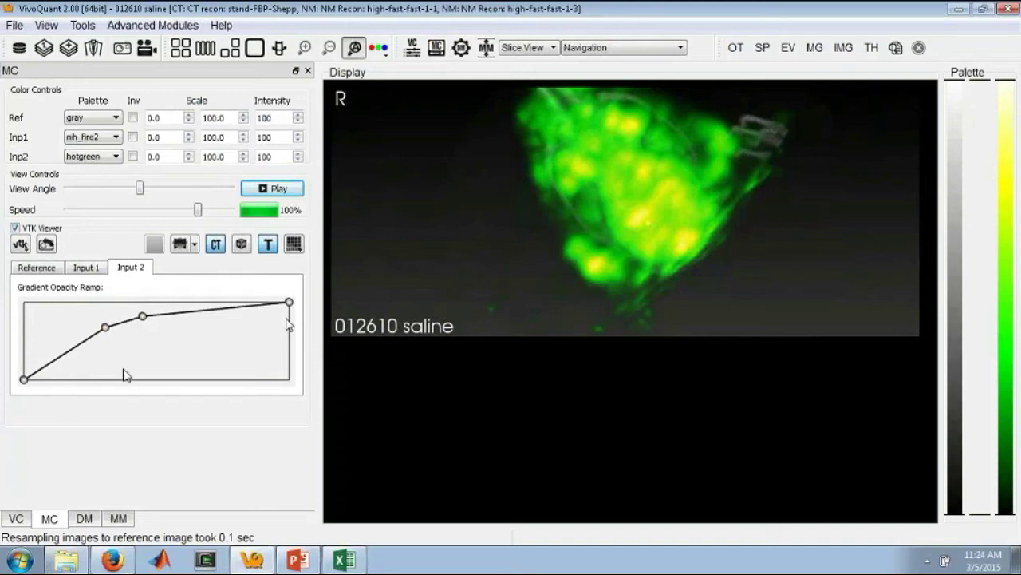
{"action": "left_click_drag", "start_coordinate": [289, 302], "coordinate": [194, 397]}
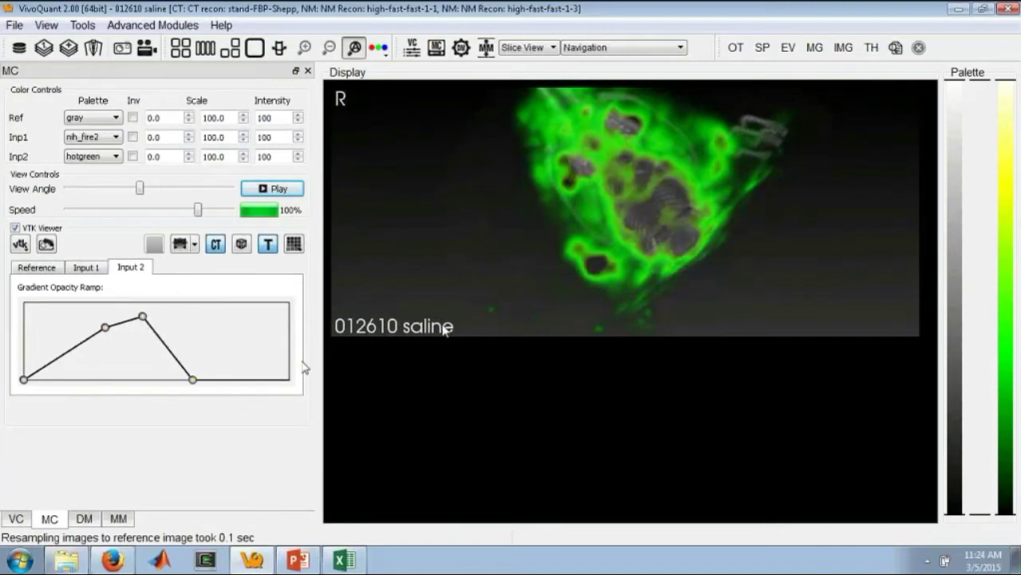
{"action": "left_click_drag", "start_coordinate": [445, 330], "coordinate": [736, 220]}
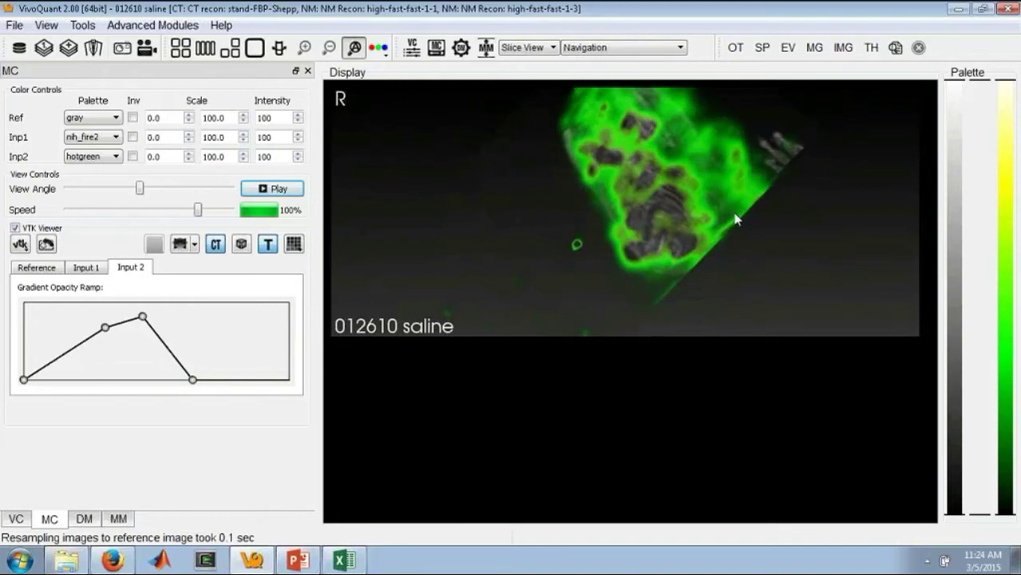
{"action": "left_click_drag", "start_coordinate": [193, 379], "coordinate": [288, 302]}
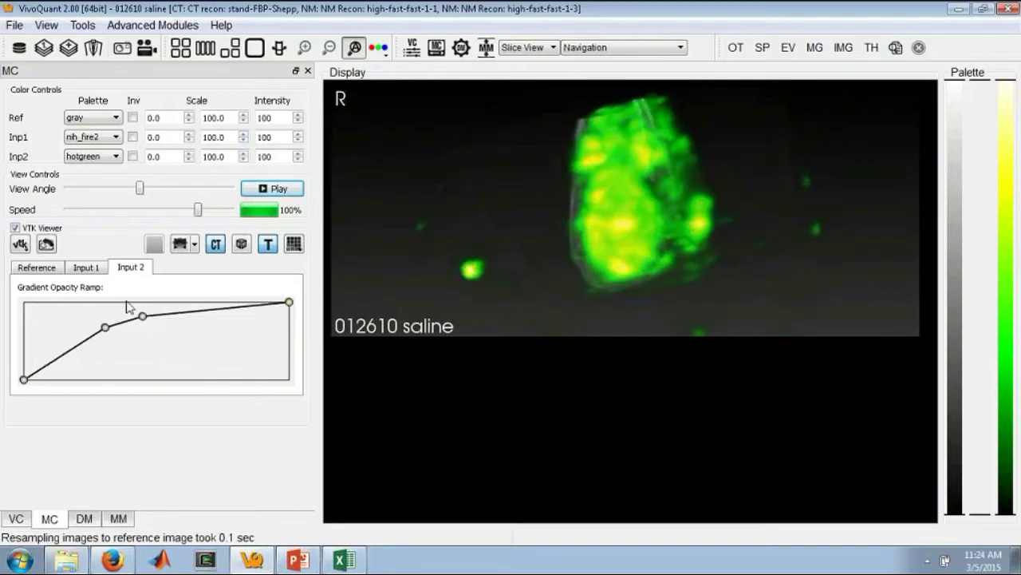
{"action": "left_click_drag", "start_coordinate": [23, 379], "coordinate": [104, 379]}
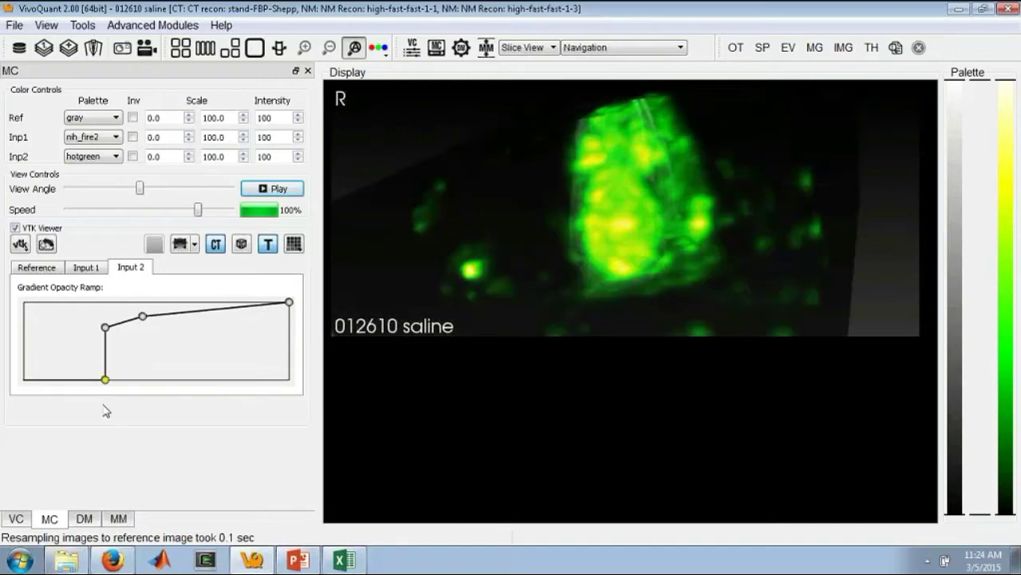
{"action": "left_click_drag", "start_coordinate": [104, 379], "coordinate": [23, 379]}
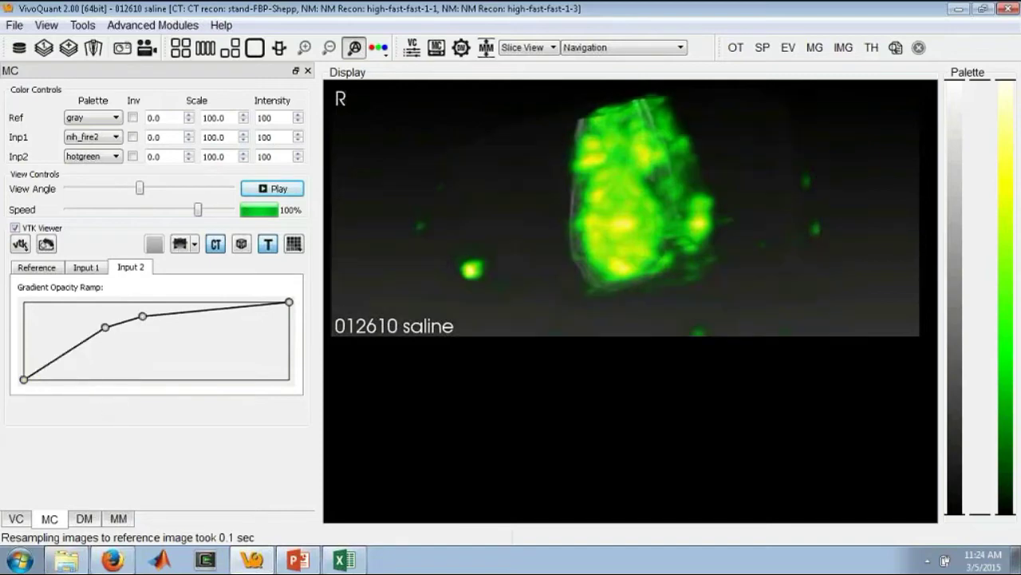
Raise the Reference opacity ramp so the CT shows as a faint grey shell, and start the rotation.
{"action": "left_click", "coordinate": [37, 268]}
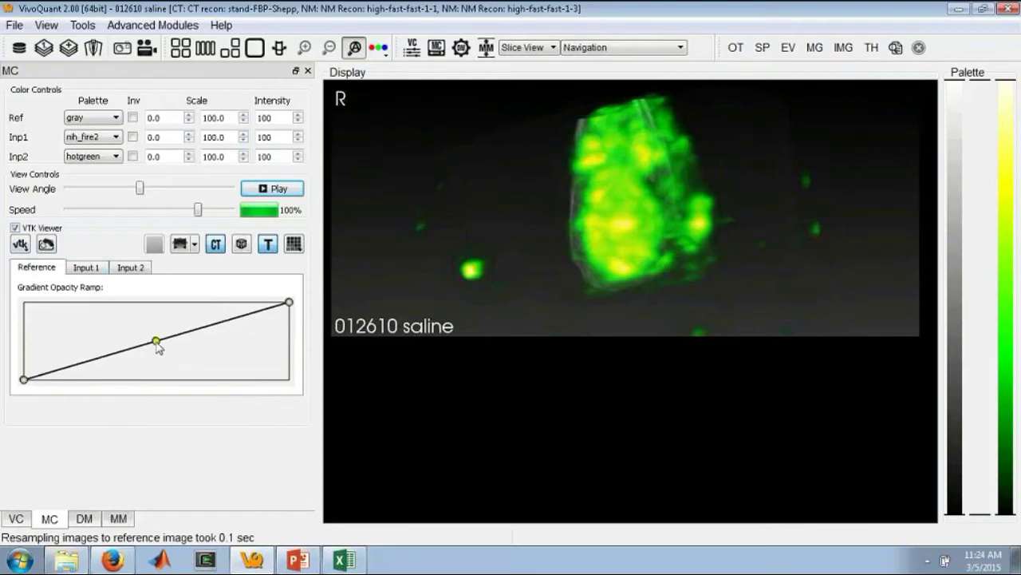
{"action": "left_click_drag", "start_coordinate": [155, 341], "coordinate": [116, 302]}
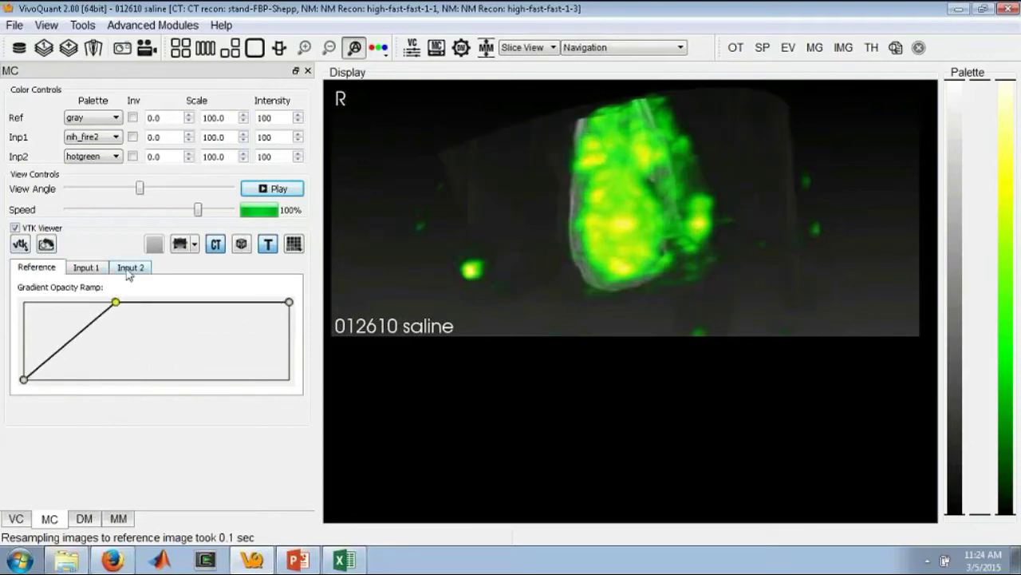
{"action": "left_click", "coordinate": [129, 268]}
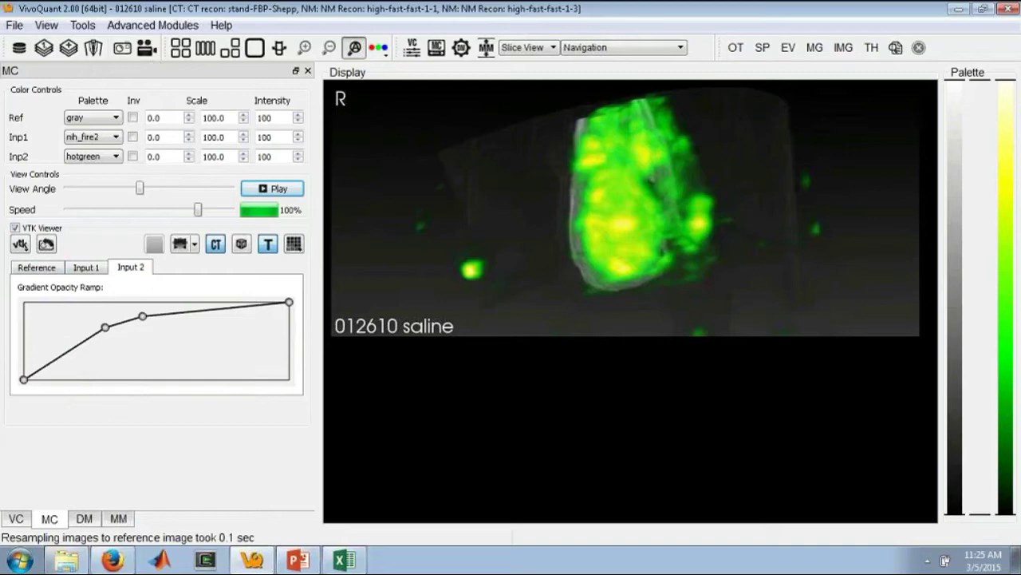
{"action": "left_click", "coordinate": [266, 192]}
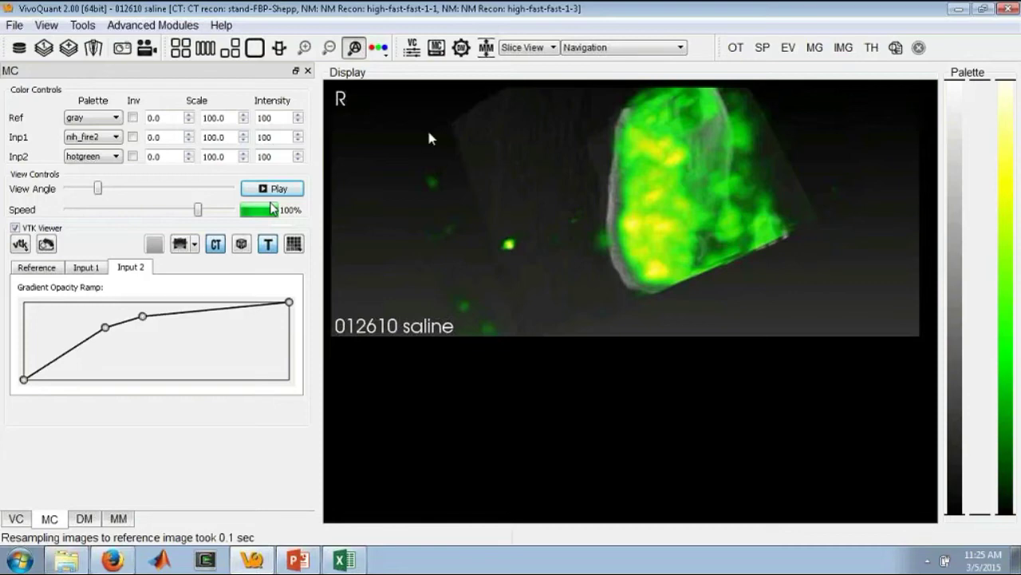
Switch to three orthogonal slice views and place the crosshair in the sagittal slice.
{"action": "left_click", "coordinate": [230, 48]}
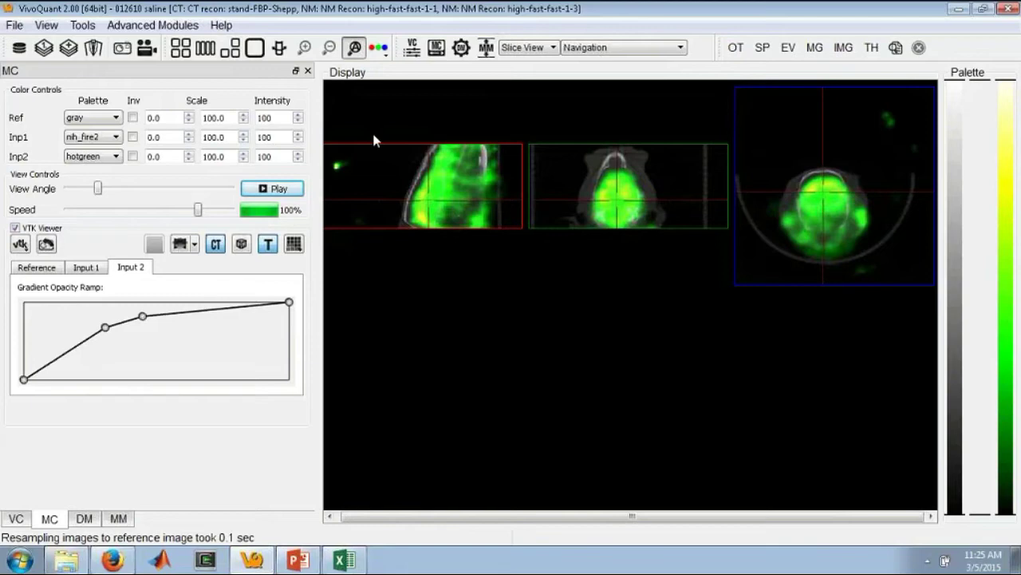
{"action": "left_click", "coordinate": [403, 165]}
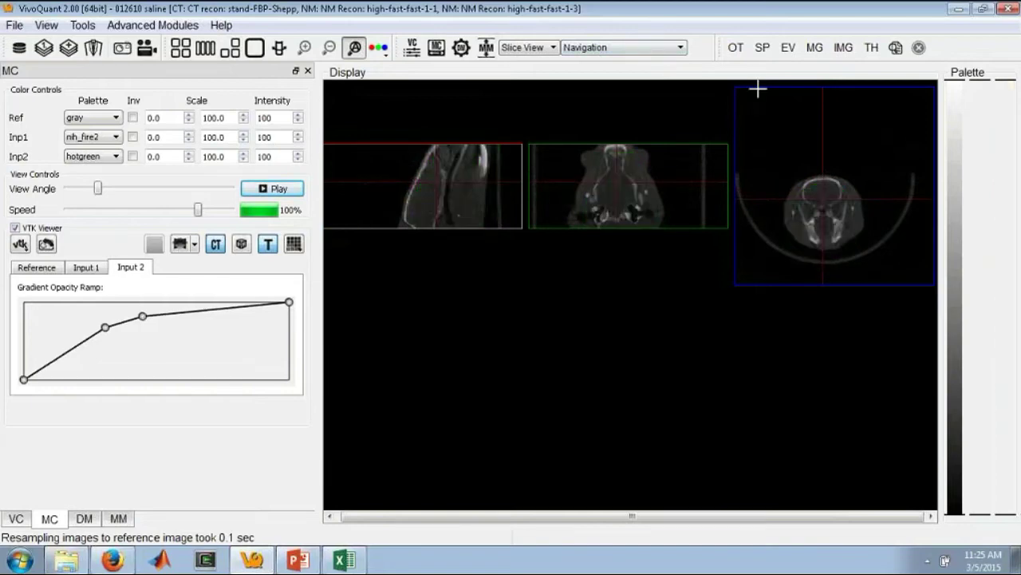
Register Input 1 to the fixed CT reference using translation-only fitting and Linear interpolation.
{"action": "left_click", "coordinate": [621, 47]}
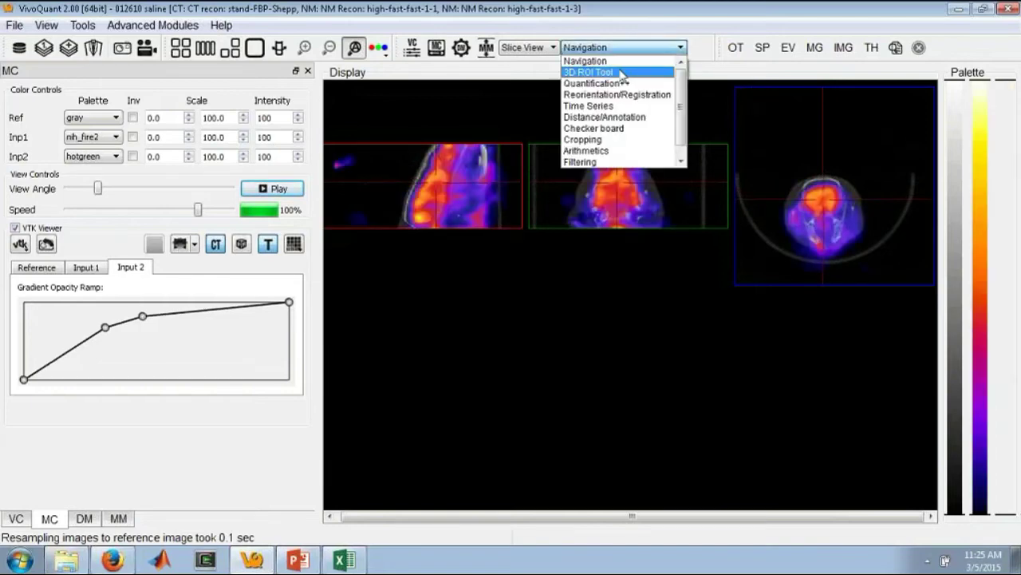
{"action": "left_click", "coordinate": [619, 95]}
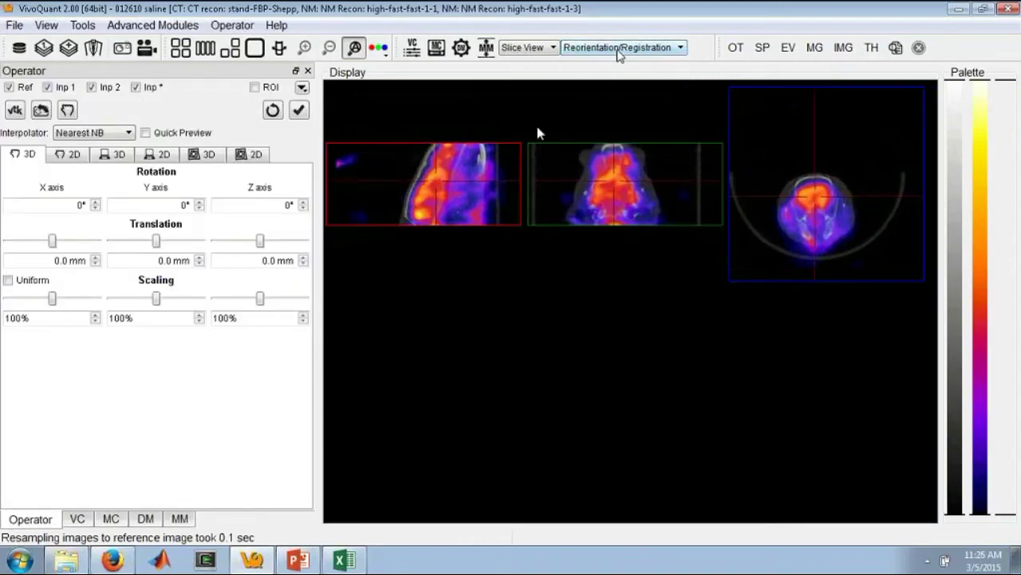
{"action": "left_click", "coordinate": [9, 87]}
{"action": "left_click", "coordinate": [116, 156]}
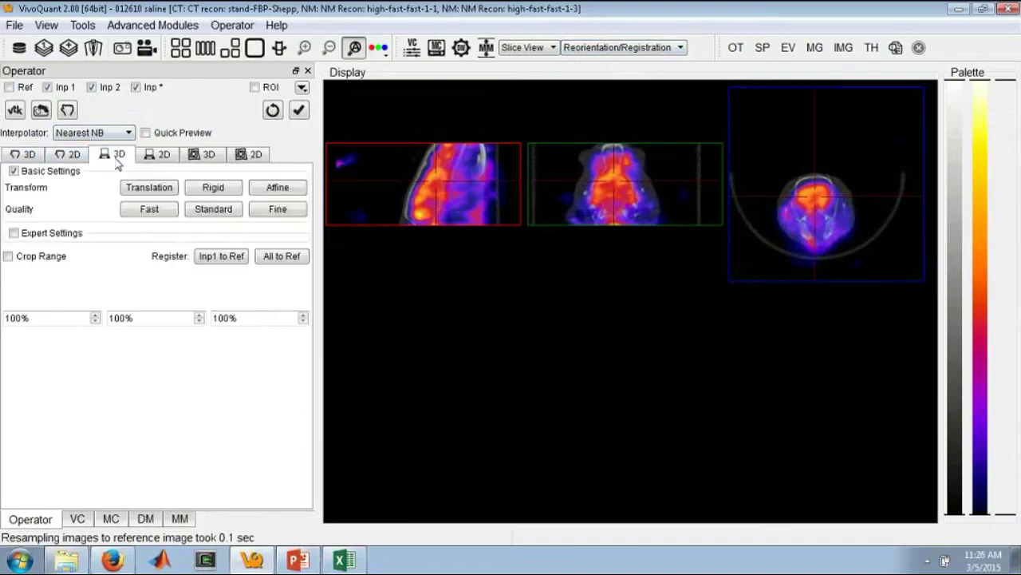
{"action": "left_click", "coordinate": [165, 190]}
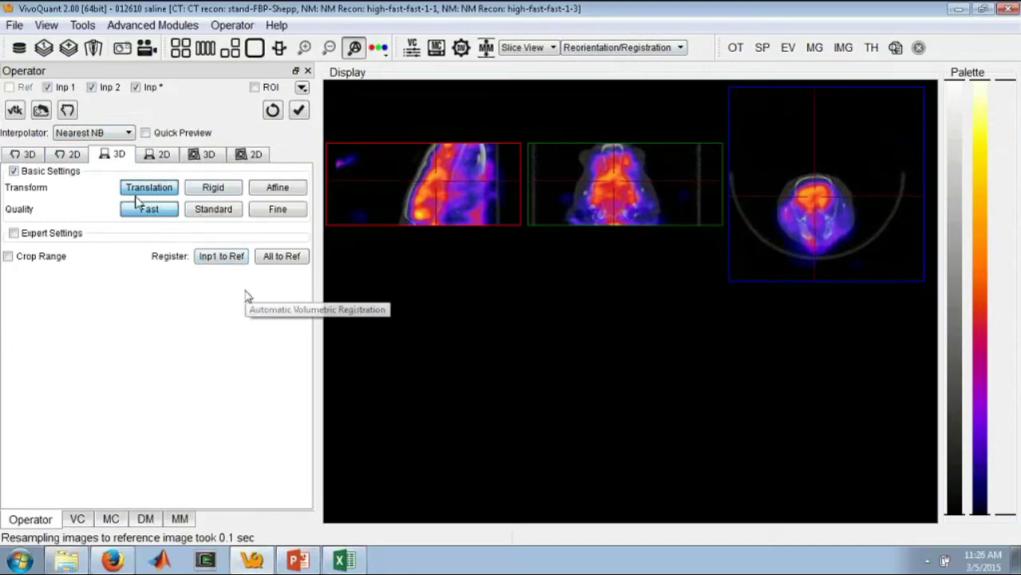
{"action": "left_click", "coordinate": [222, 256]}
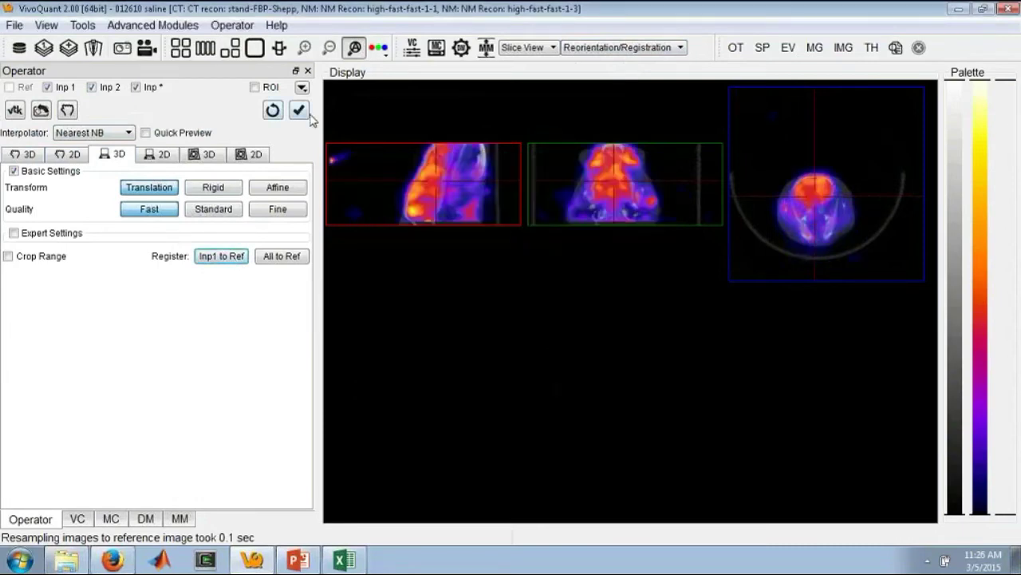
{"action": "key", "text": "alt+Down"}
{"action": "key", "text": "Down"}
{"action": "key", "text": "Return"}
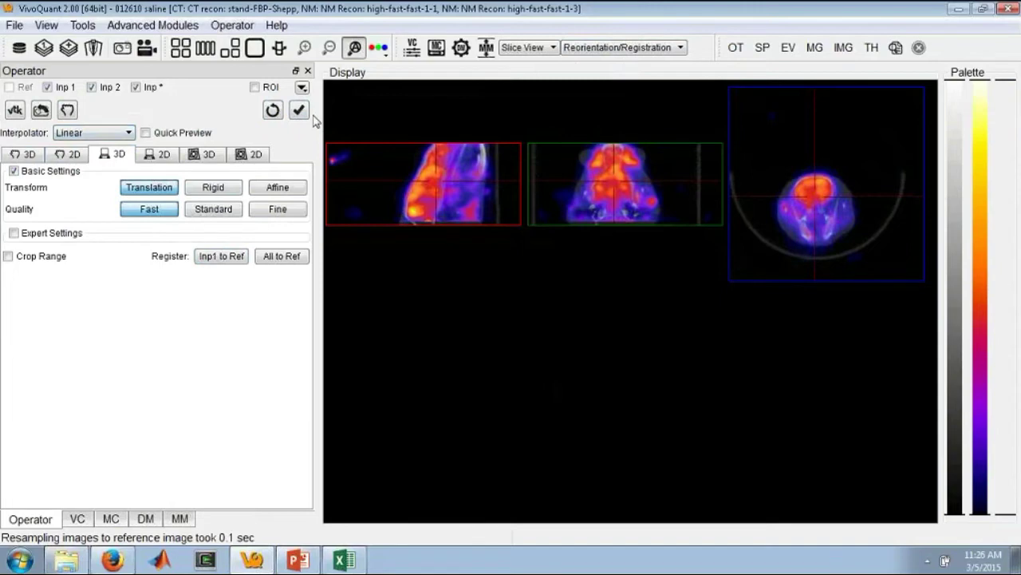
{"action": "left_click", "coordinate": [300, 112]}
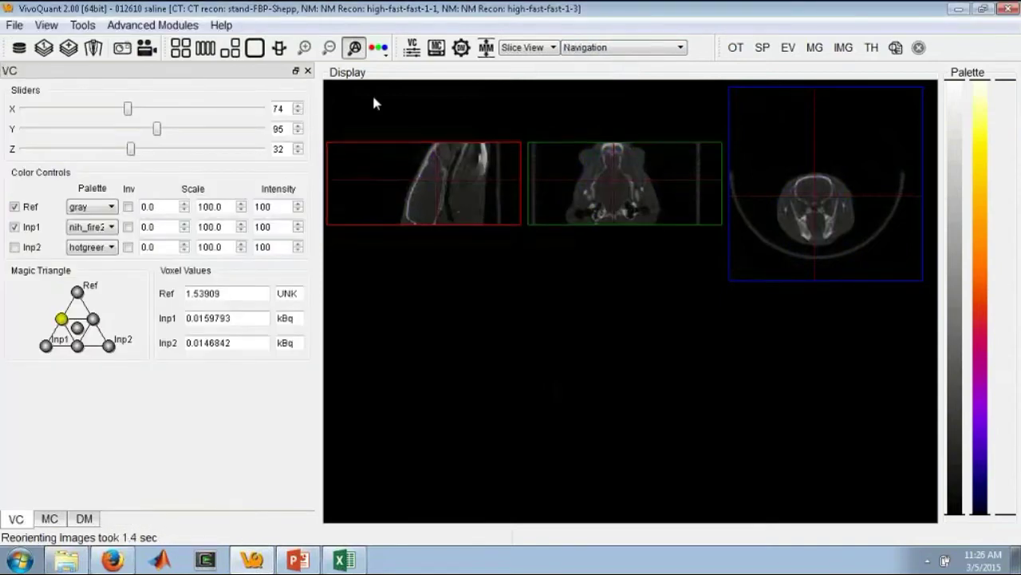
Recalculate and apply the input min/max intensity ranges.
{"action": "left_click", "coordinate": [486, 47]}
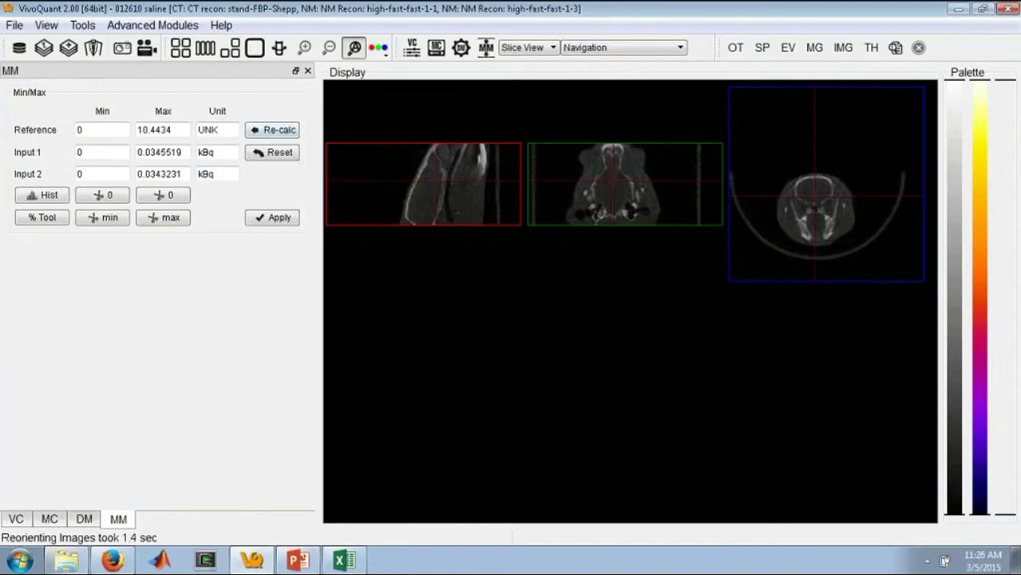
{"action": "left_click", "coordinate": [272, 129]}
{"action": "left_click", "coordinate": [272, 217]}
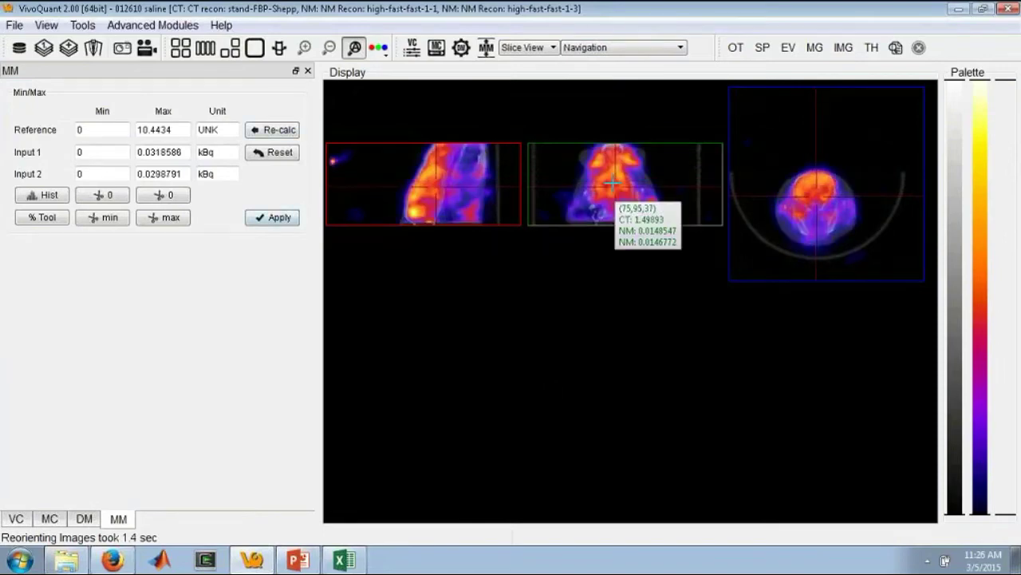
{"action": "left_click", "coordinate": [625, 50]}
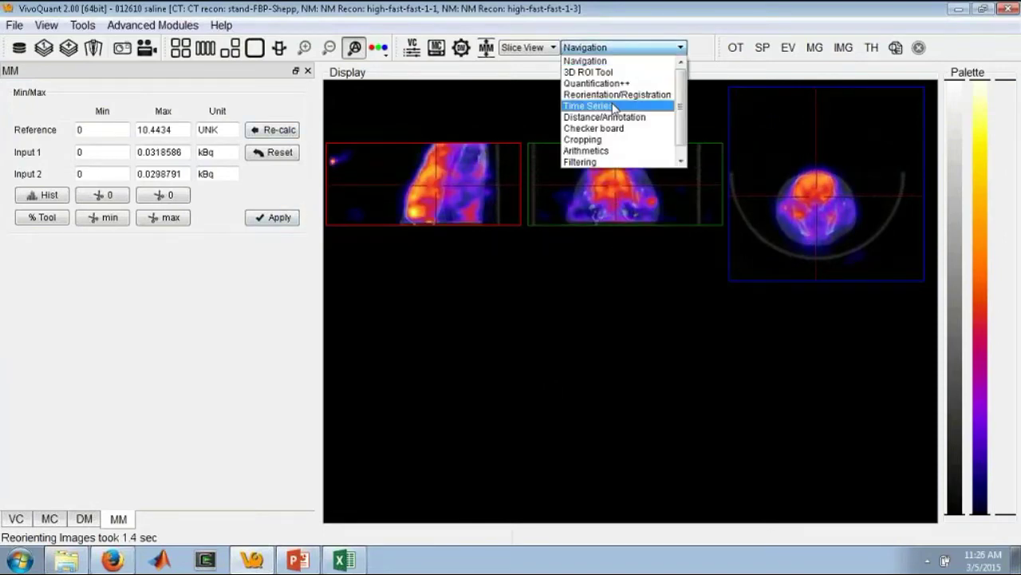
Crop the volumes to 128×90×72 voxels by pulling the axial crop boundaries in around the animal.
{"action": "left_click", "coordinate": [583, 139]}
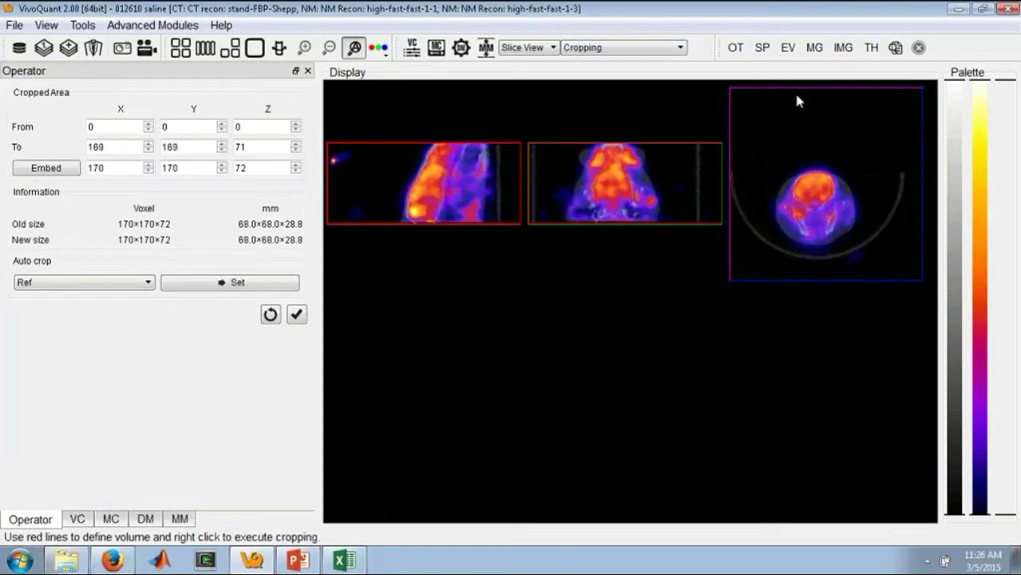
{"action": "left_click_drag", "start_coordinate": [798, 88], "coordinate": [807, 157]}
{"action": "left_click_drag", "start_coordinate": [807, 280], "coordinate": [821, 255]}
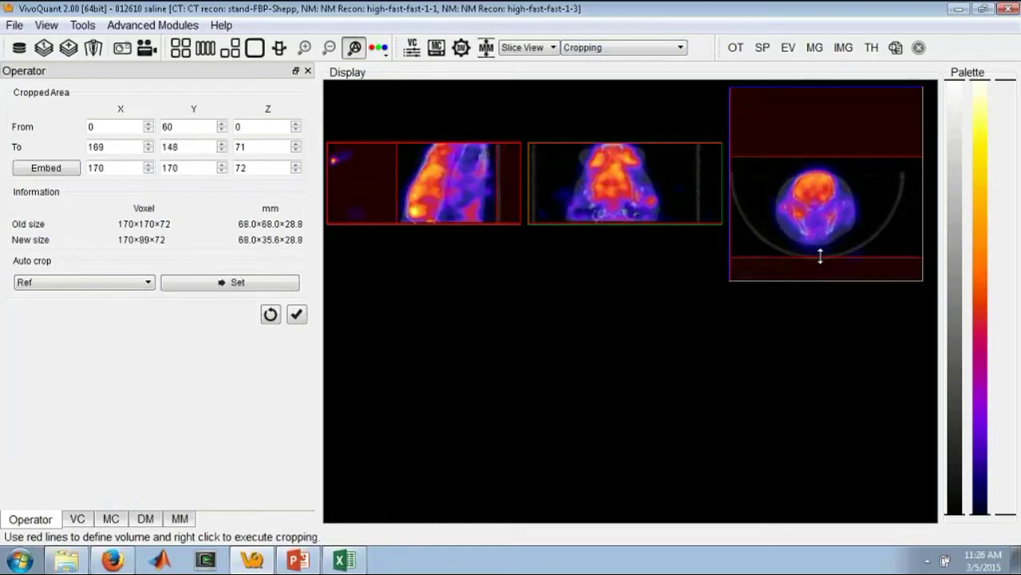
{"action": "mouse_move", "coordinate": [730, 229]}
{"action": "left_mouse_down"}
{"action": "mouse_move", "coordinate": [759, 228]}
{"action": "mouse_move", "coordinate": [744, 229]}
{"action": "left_mouse_up"}
{"action": "left_click_drag", "start_coordinate": [924, 239], "coordinate": [890, 238]}
{"action": "right_click", "coordinate": [882, 248]}
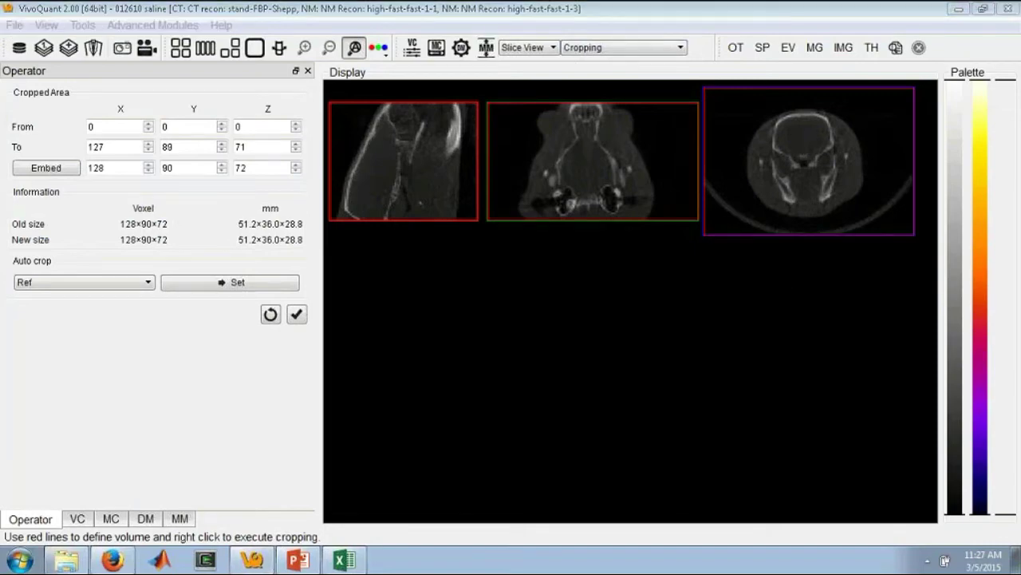
{"action": "left_click", "coordinate": [148, 520]}
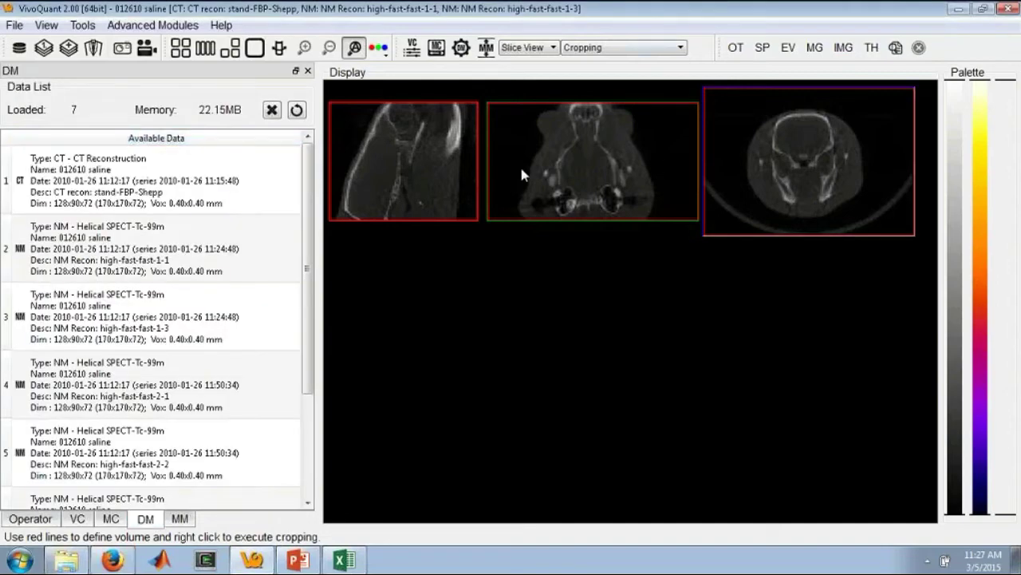
{"action": "left_click", "coordinate": [234, 185]}
{"action": "left_click", "coordinate": [234, 231]}
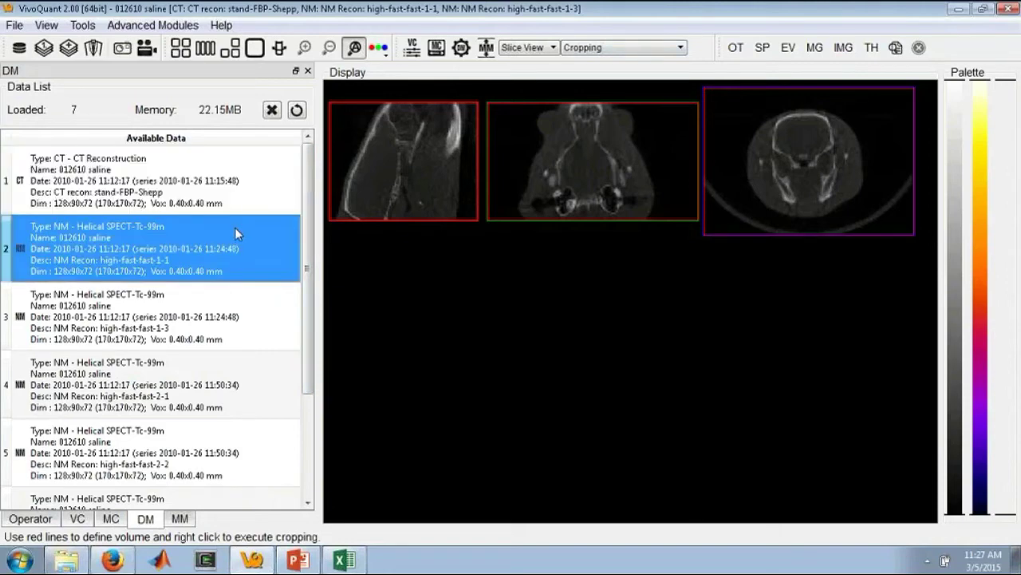
{"action": "left_click", "coordinate": [234, 184]}
{"action": "right_click", "coordinate": [233, 162]}
{"action": "mouse_move", "coordinate": [305, 274]}
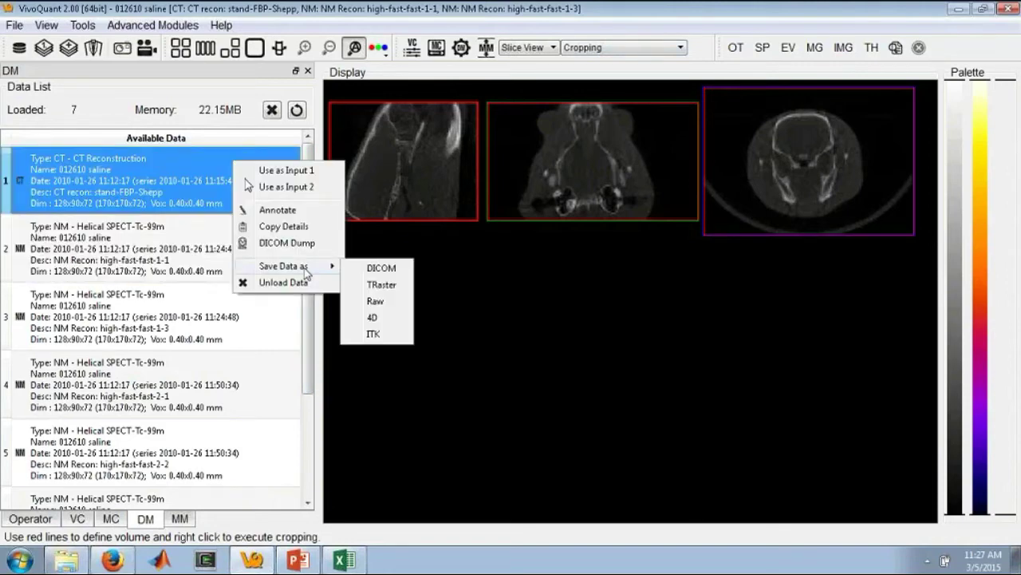
{"action": "left_click", "coordinate": [372, 333]}
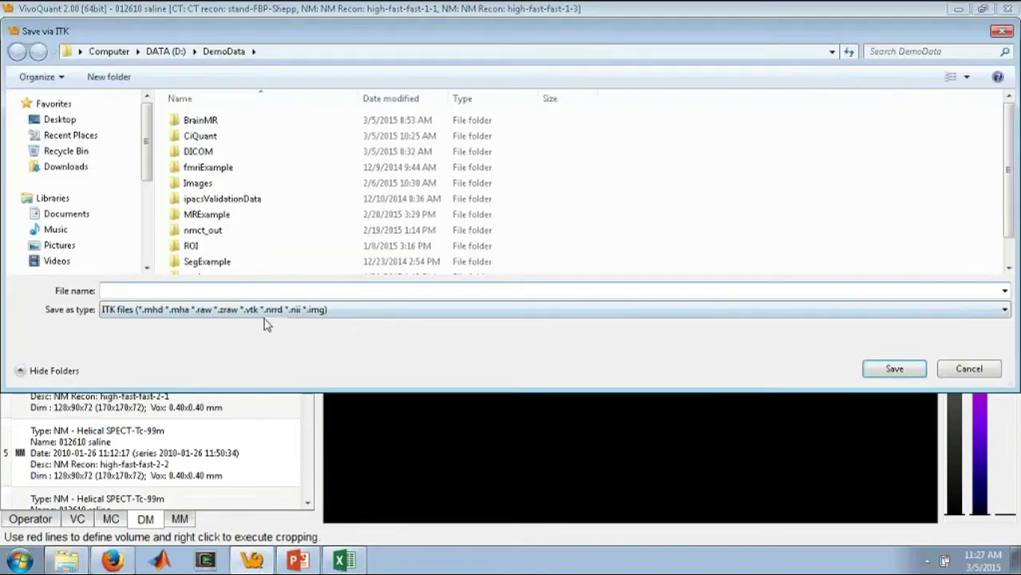
{"action": "left_click", "coordinate": [949, 368]}
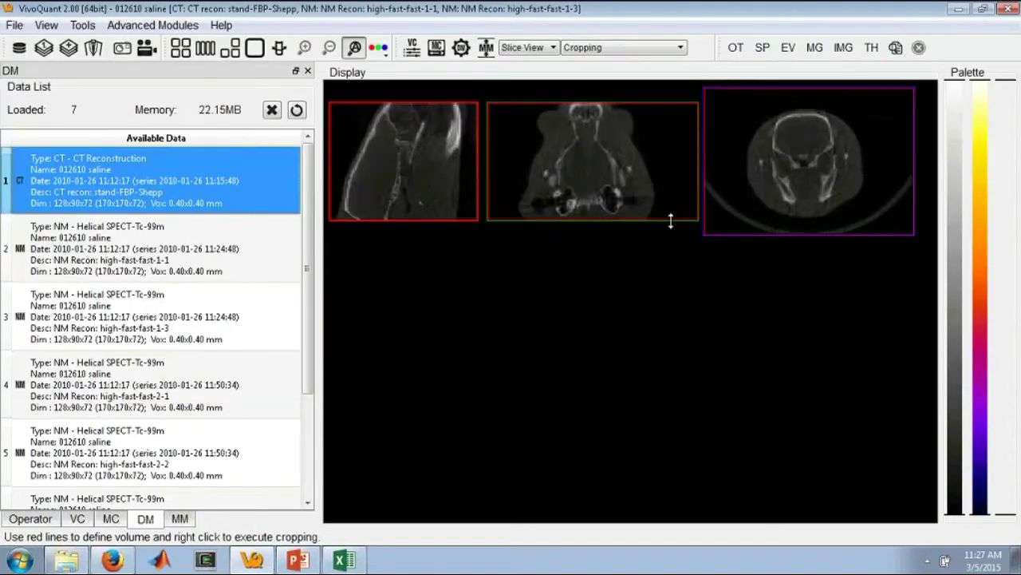
{"action": "left_click_drag", "start_coordinate": [558, 172], "coordinate": [376, 168]}
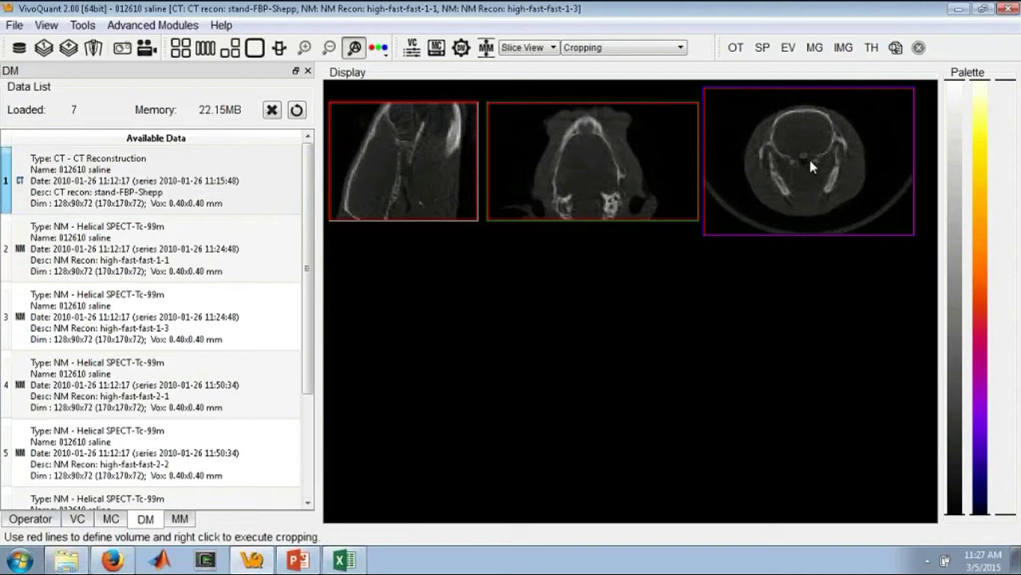
{"action": "left_click_drag", "start_coordinate": [617, 171], "coordinate": [593, 169]}
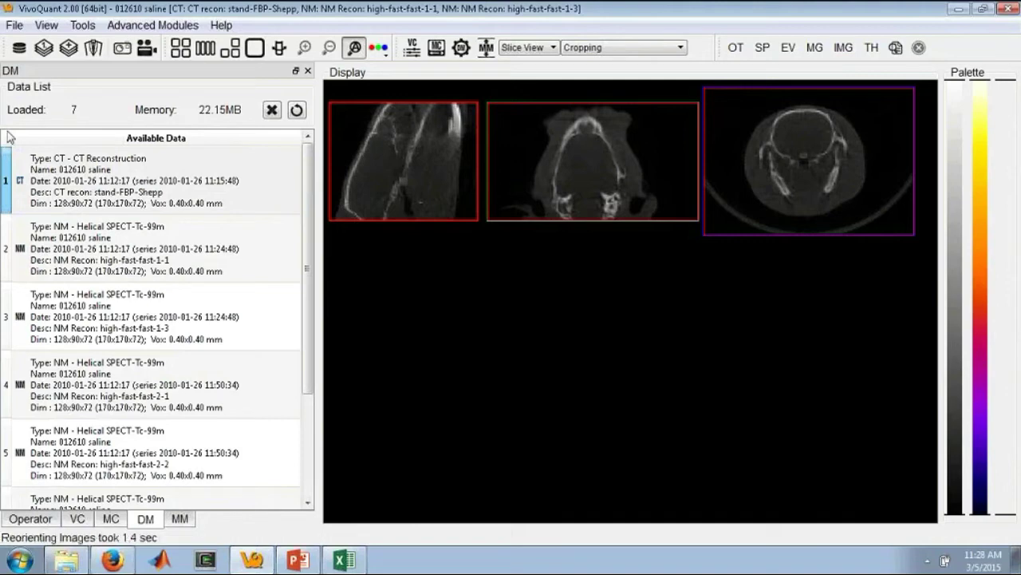
{"action": "left_click", "coordinate": [82, 25]}
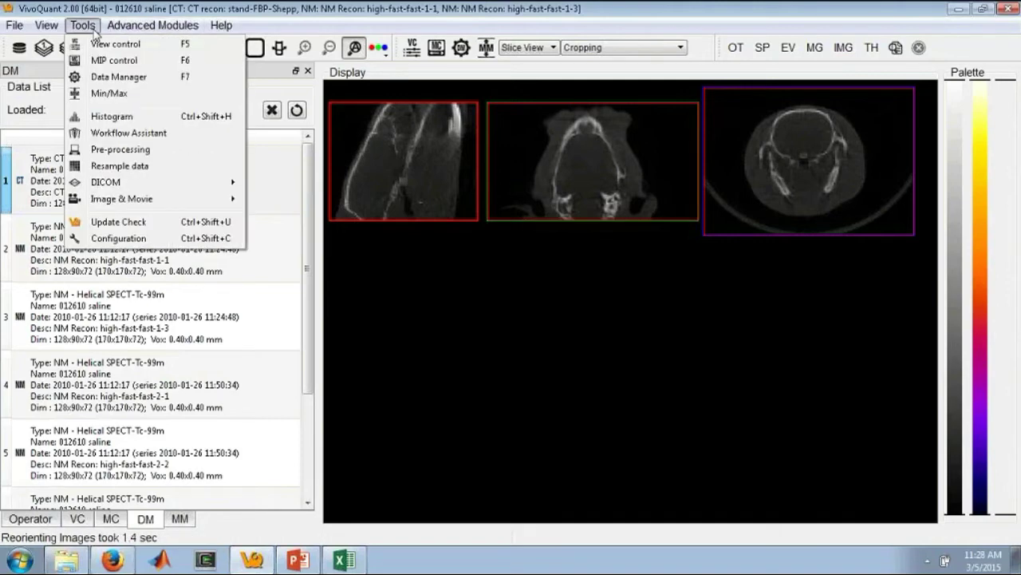
{"action": "left_click", "coordinate": [106, 244]}
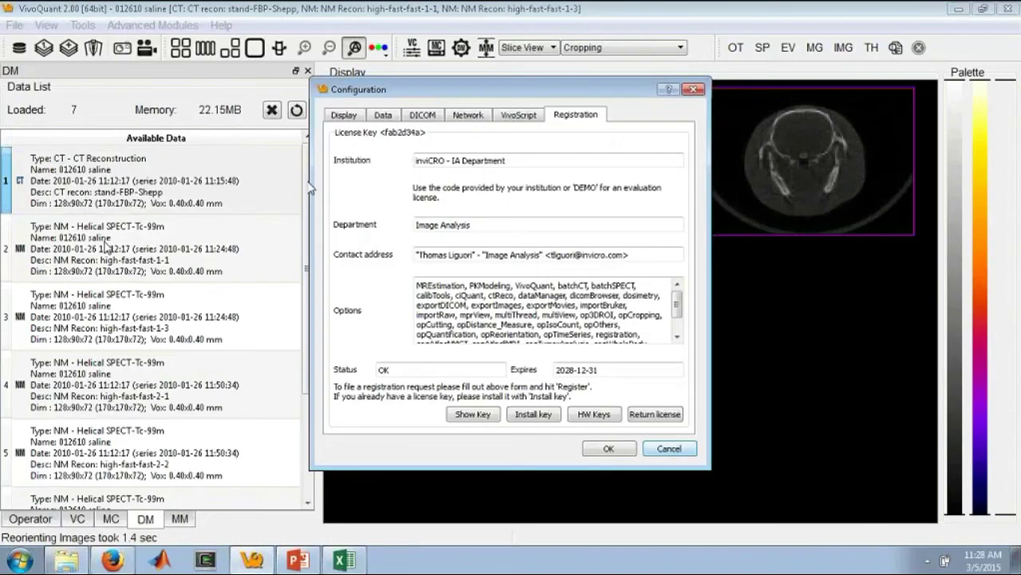
{"action": "left_click", "coordinate": [380, 116]}
{"action": "left_click", "coordinate": [352, 117]}
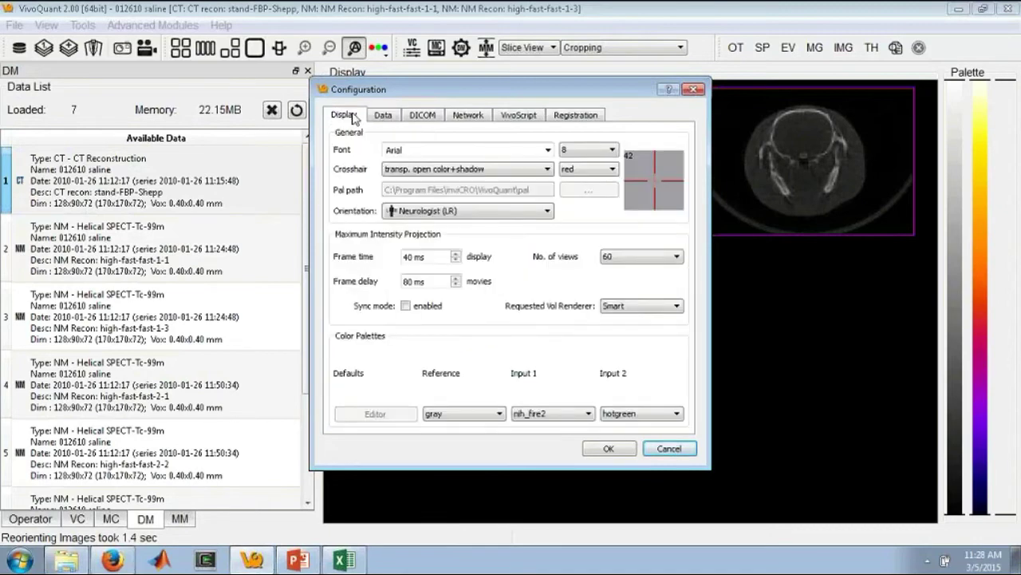
{"action": "left_click", "coordinate": [447, 210]}
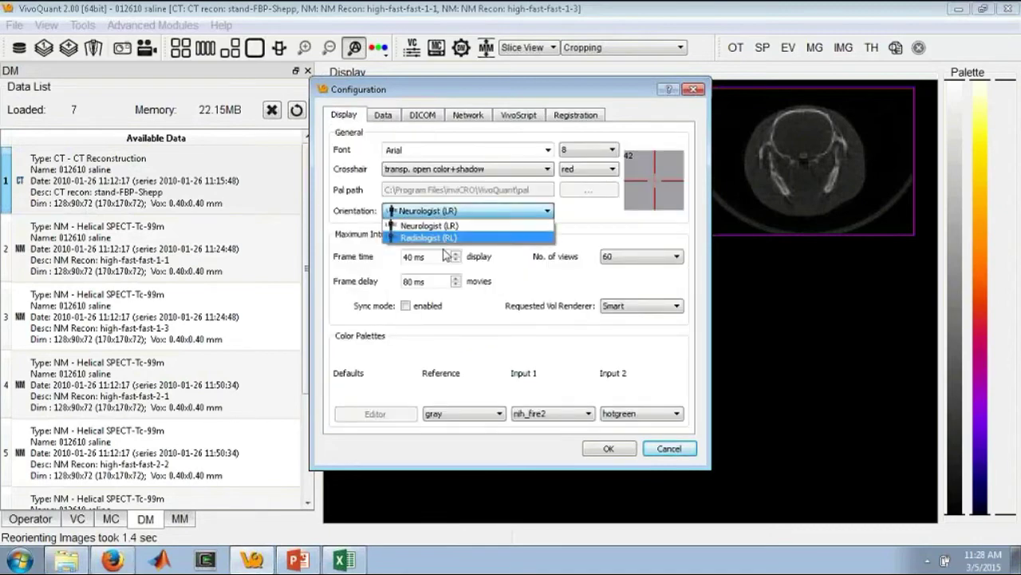
{"action": "left_click", "coordinate": [454, 210]}
{"action": "left_click", "coordinate": [454, 212]}
{"action": "left_click", "coordinate": [448, 237]}
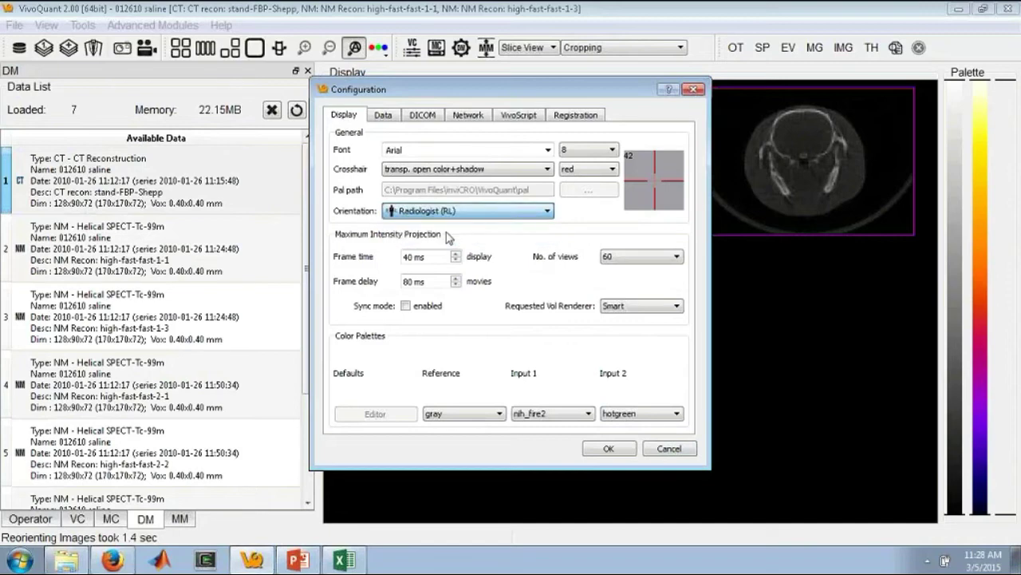
{"action": "left_click", "coordinate": [594, 446]}
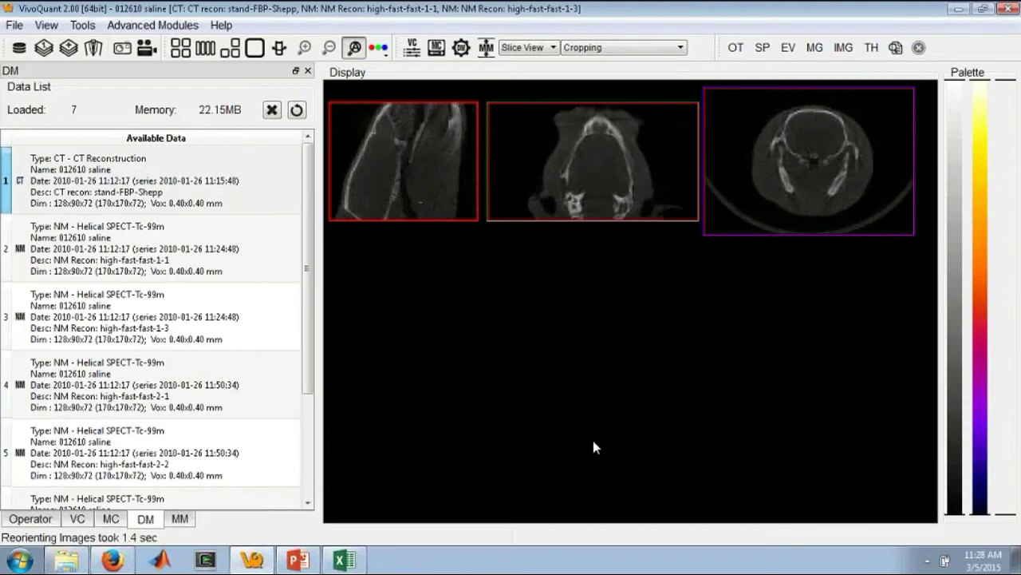
{"action": "left_click", "coordinate": [82, 24]}
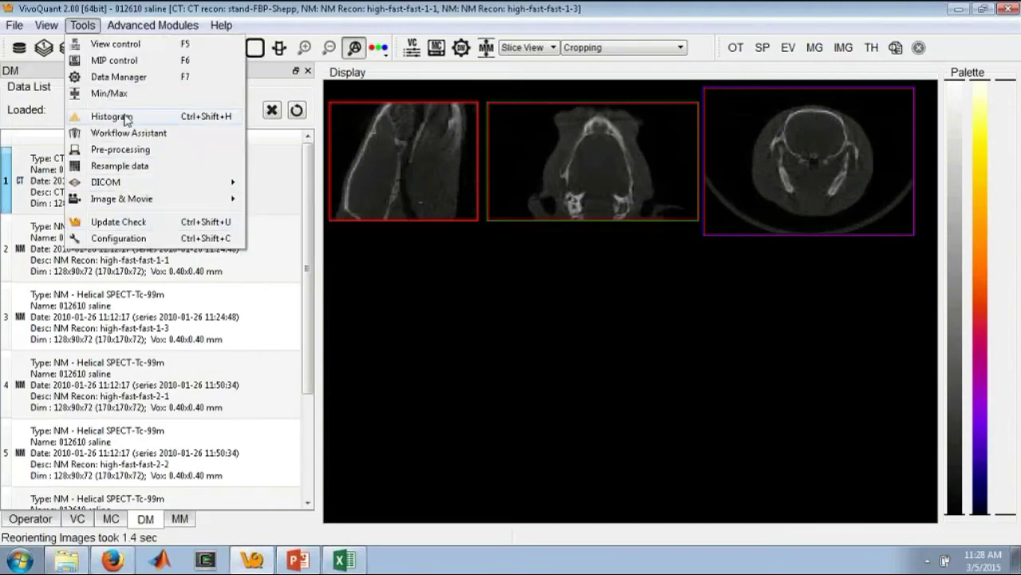
{"action": "left_click", "coordinate": [129, 238]}
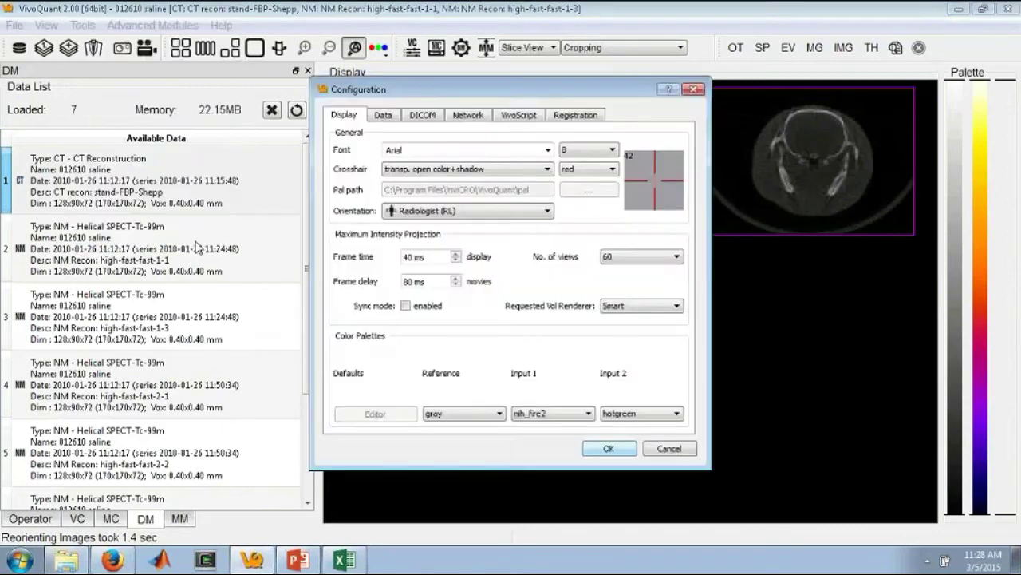
{"action": "left_click", "coordinate": [389, 212]}
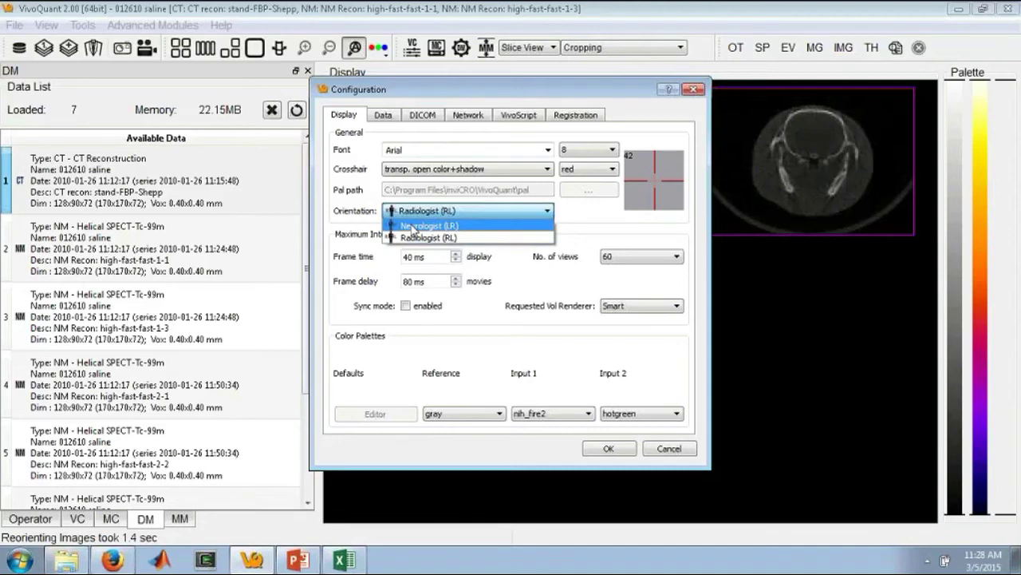
{"action": "left_click", "coordinate": [412, 227]}
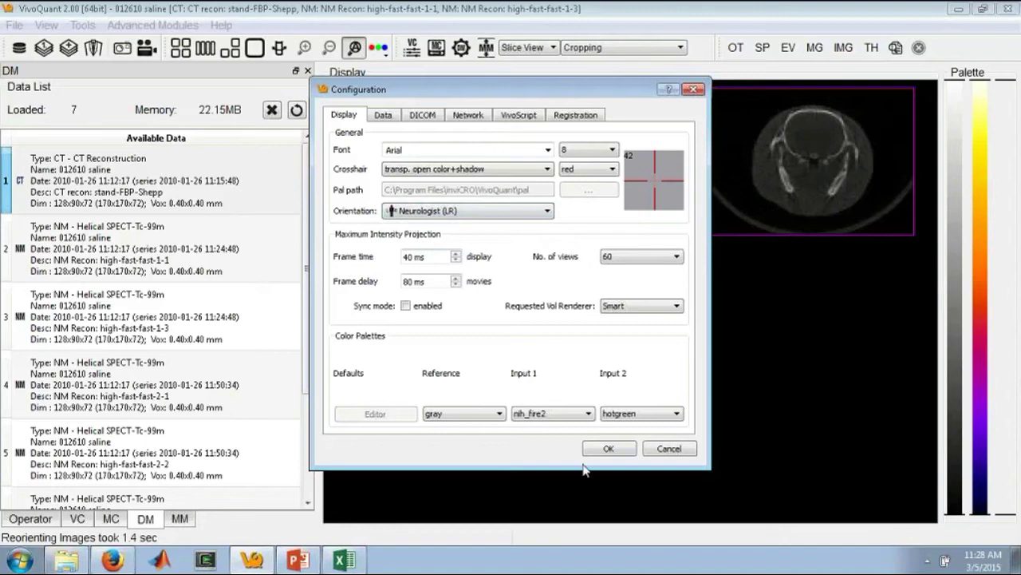
{"action": "left_click", "coordinate": [608, 448]}
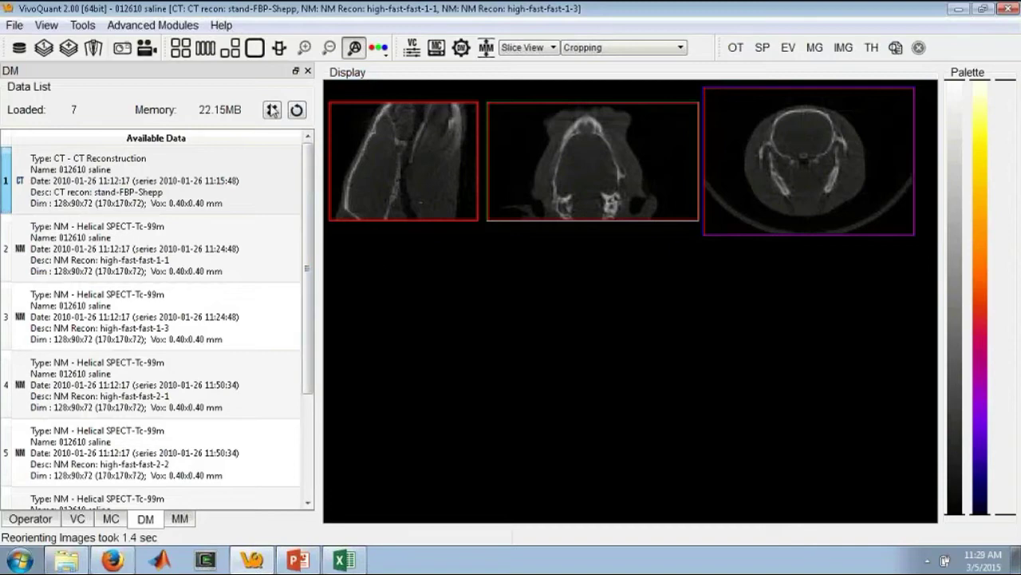
Load the Autoradiography Analysis Workflow in the Workflow Assistant.
{"action": "left_click", "coordinate": [95, 26]}
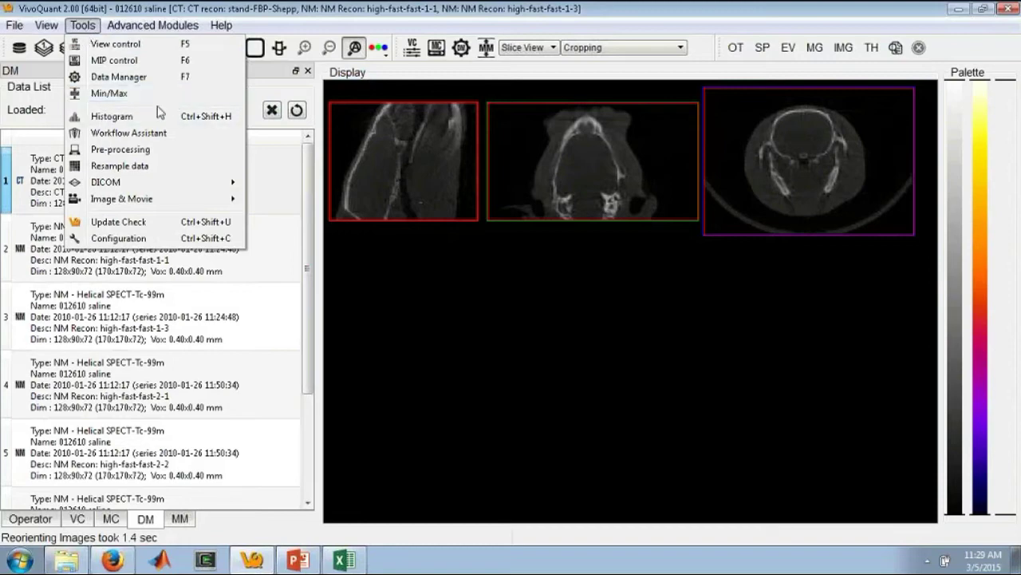
{"action": "left_click", "coordinate": [127, 166]}
{"action": "left_click", "coordinate": [103, 138]}
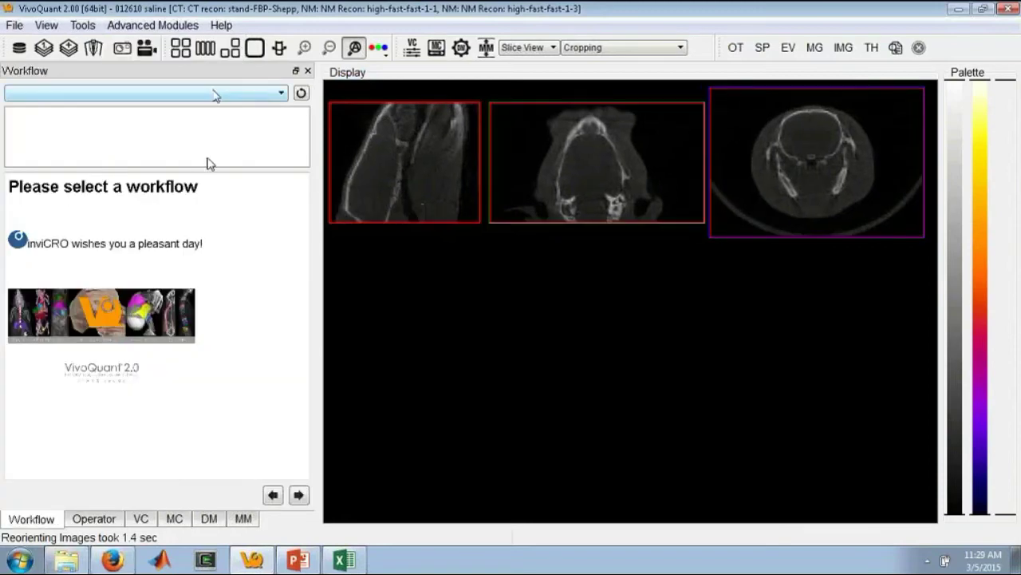
{"action": "left_click", "coordinate": [214, 94]}
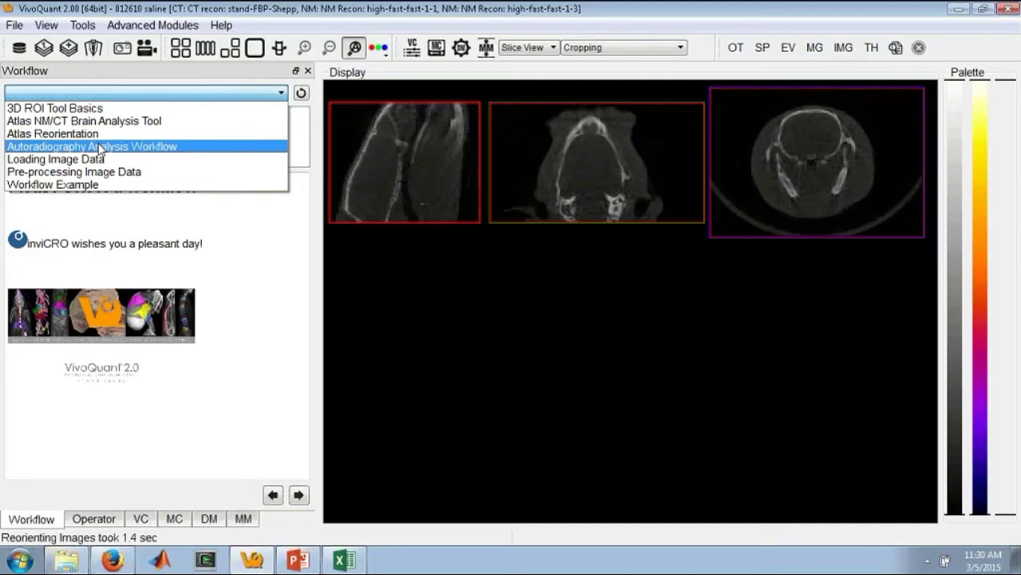
{"action": "left_click", "coordinate": [99, 148]}
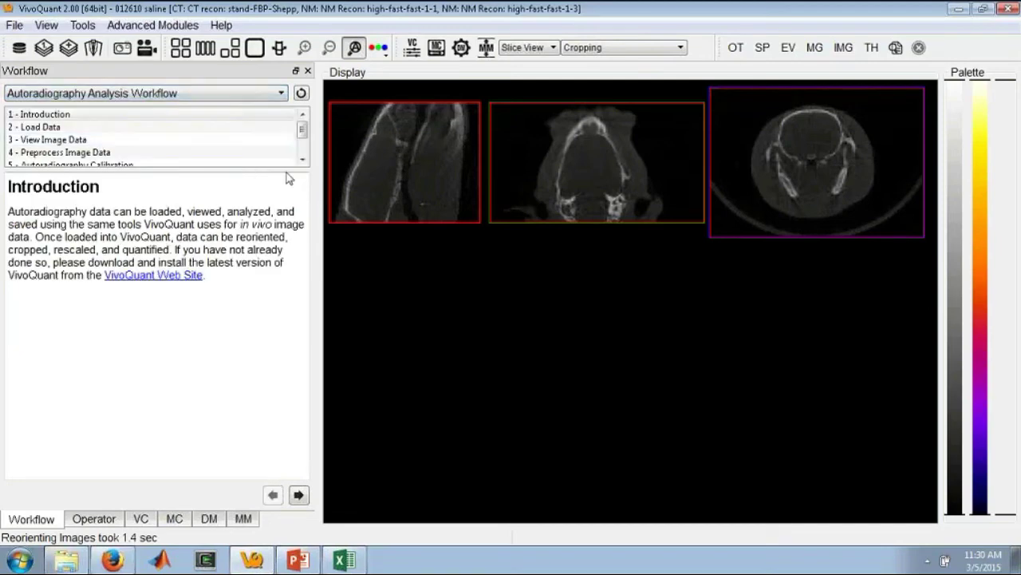
{"action": "left_click", "coordinate": [235, 126]}
Resample the images with a 0.300 mm in-plane voxel size from the View Image Data step.
{"action": "left_click", "coordinate": [230, 139]}
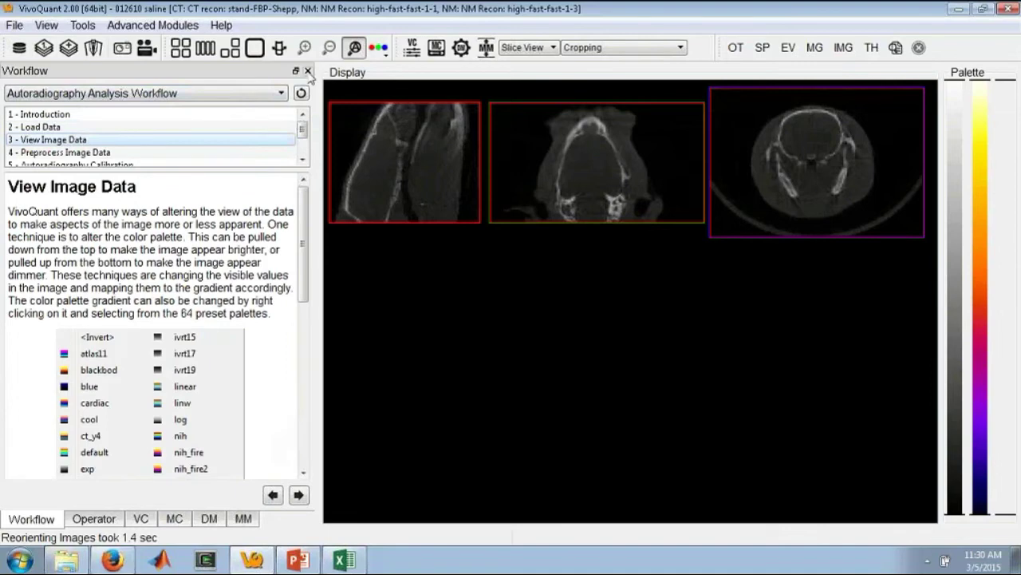
{"action": "left_click", "coordinate": [83, 25]}
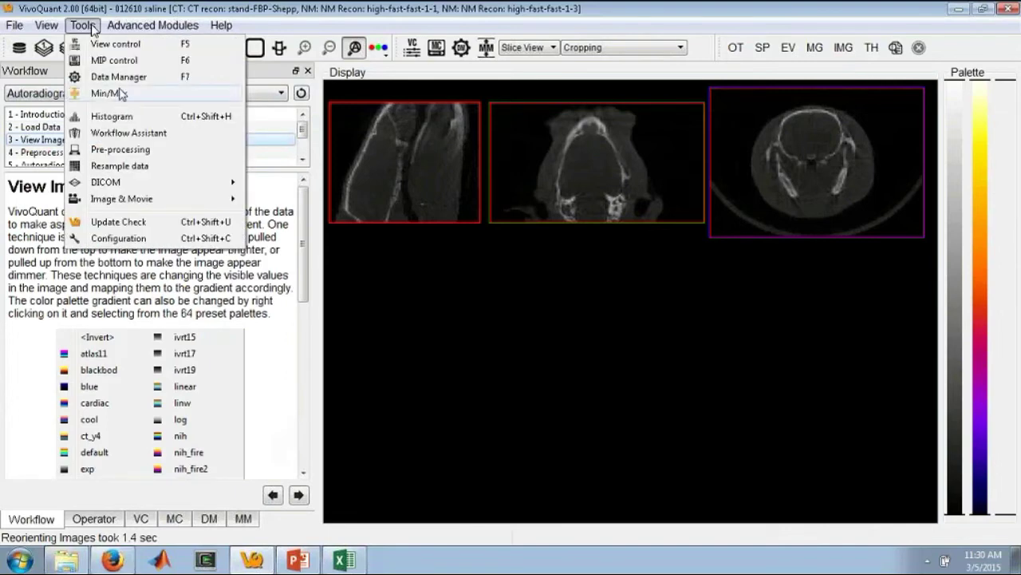
{"action": "left_click", "coordinate": [159, 165]}
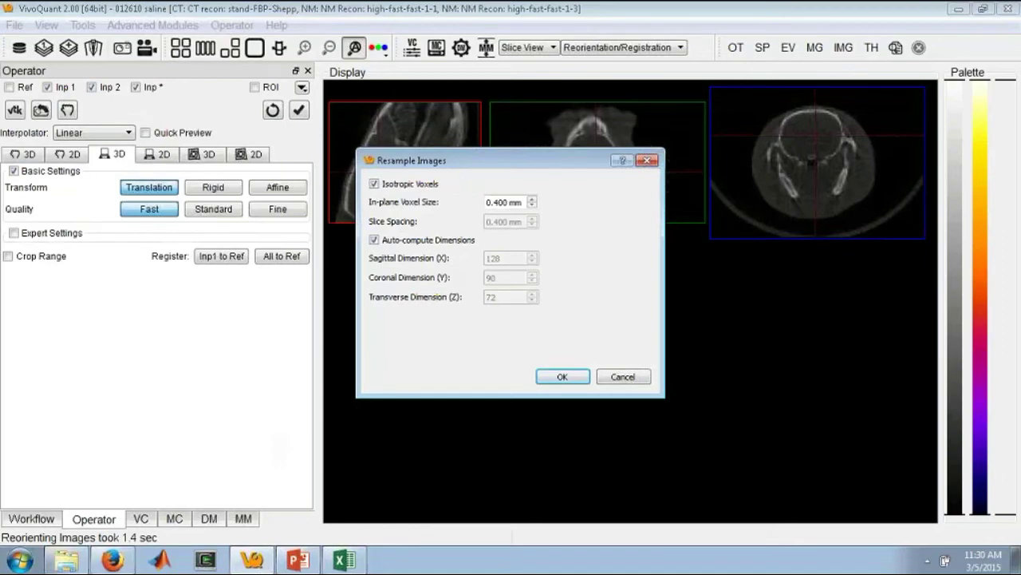
{"action": "scroll", "coordinate": [493, 201], "scroll_direction": "down", "scroll_amount": 1}
{"action": "left_click", "coordinate": [563, 376]}
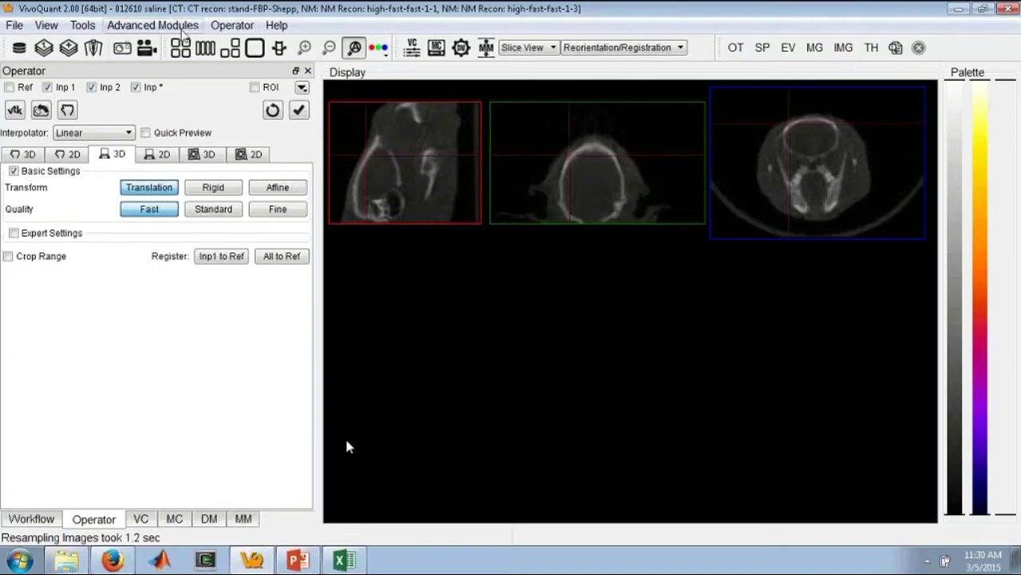
{"action": "left_click", "coordinate": [96, 29]}
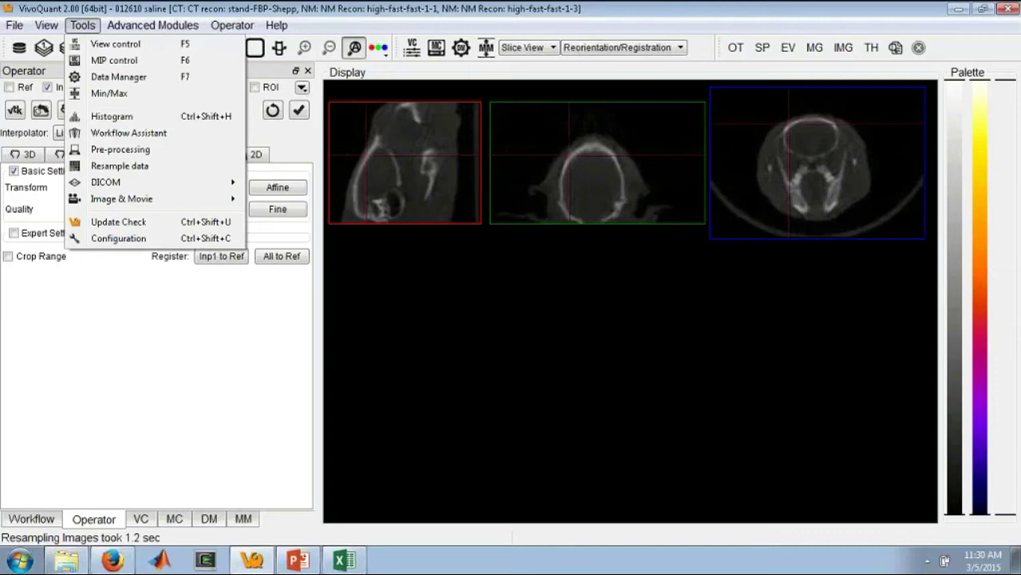
Anonymize all 7 datasets in the DICOM Anonymizer and go back to the data list.
{"action": "mouse_move", "coordinate": [237, 187]}
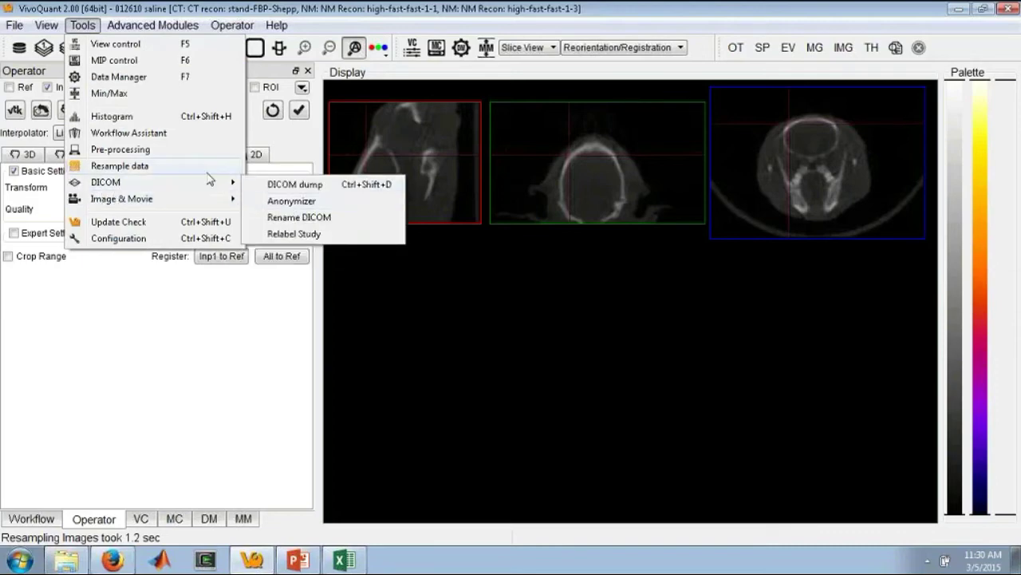
{"action": "left_click", "coordinate": [293, 201]}
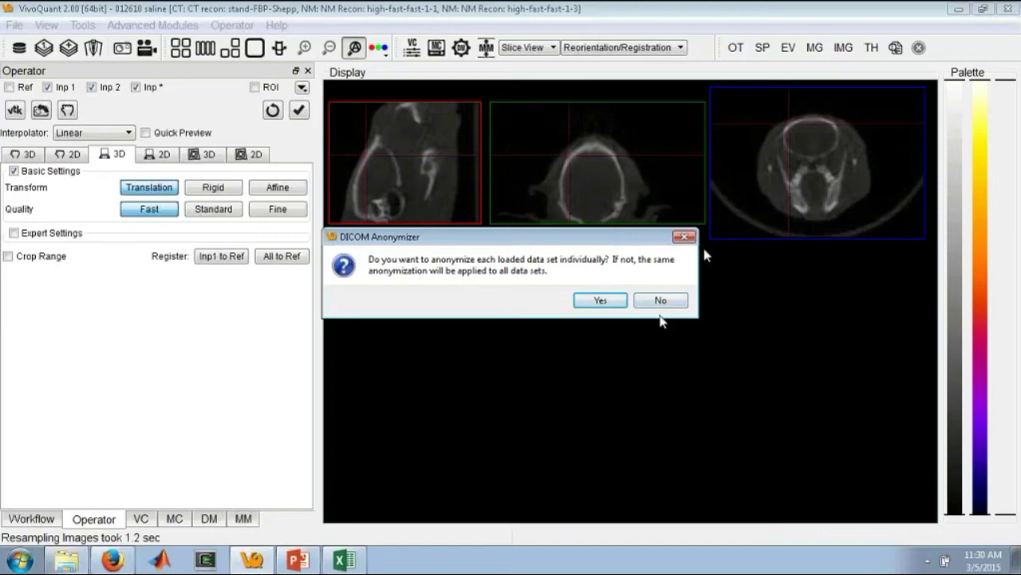
{"action": "left_click", "coordinate": [661, 300]}
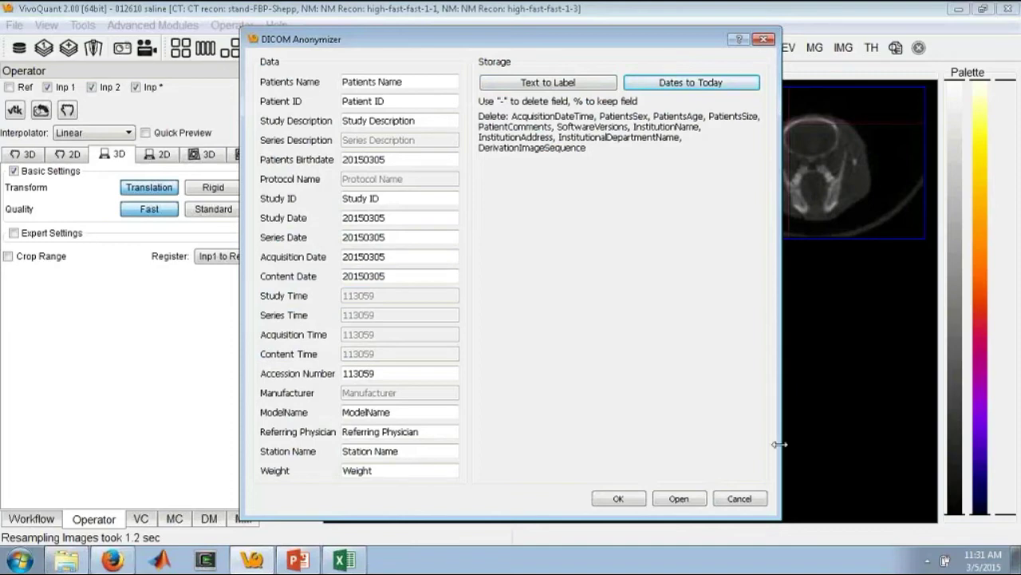
{"action": "left_click", "coordinate": [629, 499]}
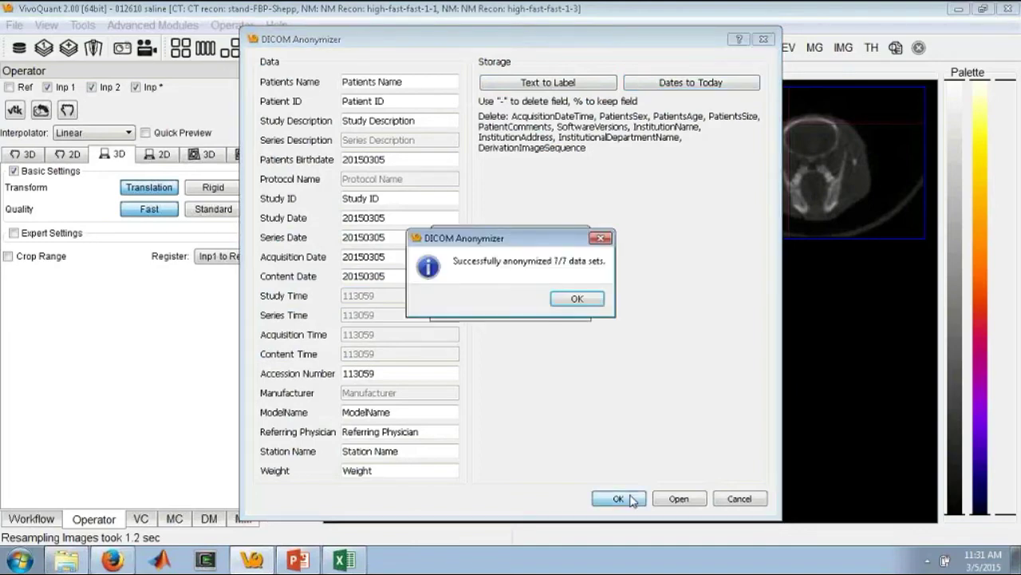
{"action": "left_click", "coordinate": [577, 299]}
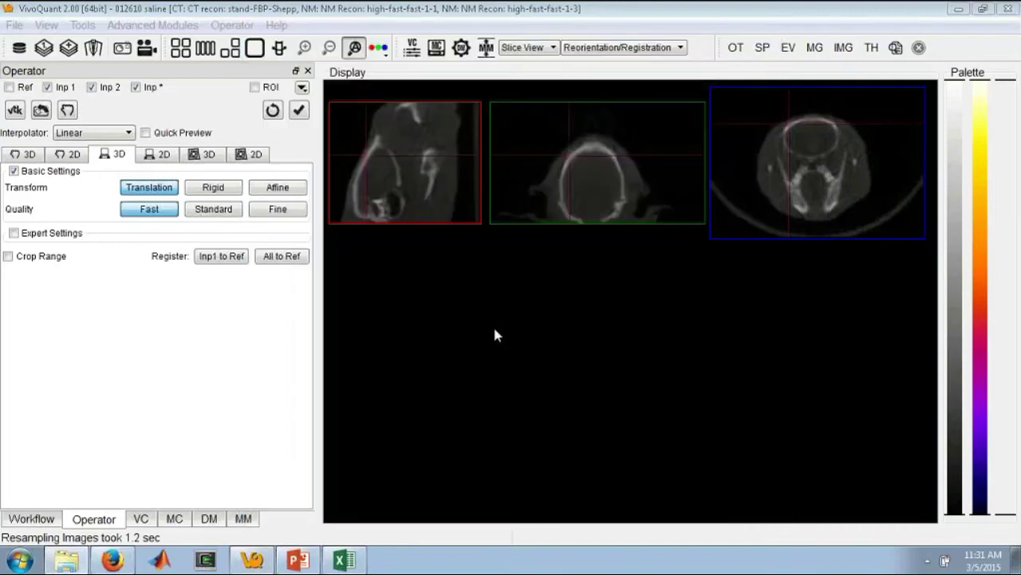
{"action": "left_click", "coordinate": [208, 519]}
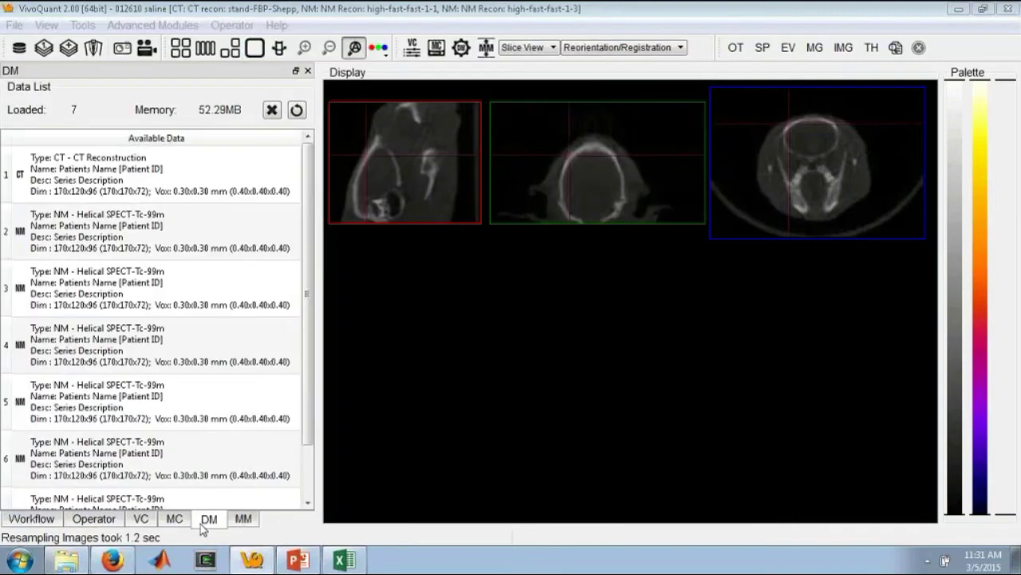
Unload all seven loaded data sets, confirming with Yes.
{"action": "right_click", "coordinate": [110, 171]}
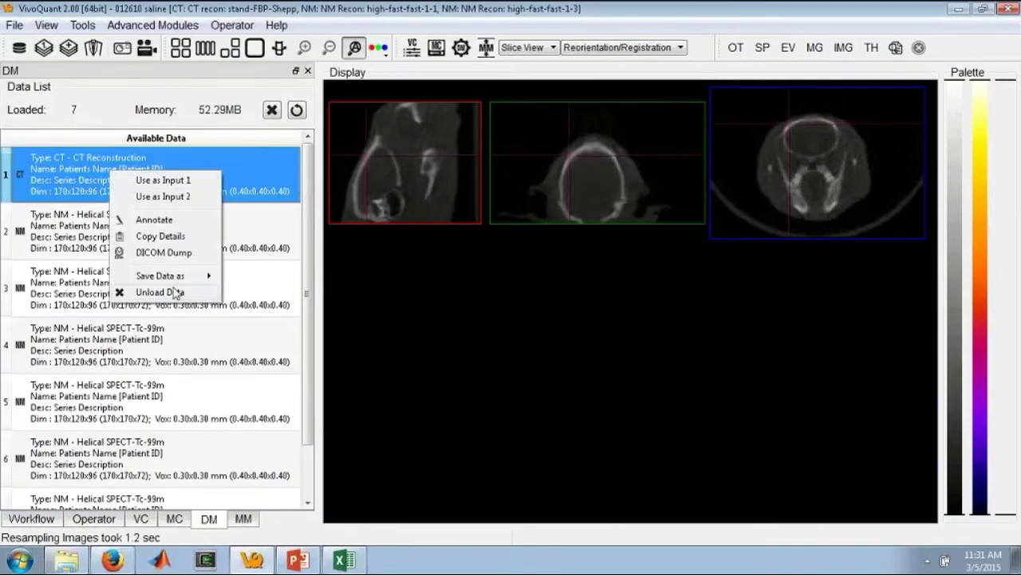
{"action": "left_click", "coordinate": [268, 168]}
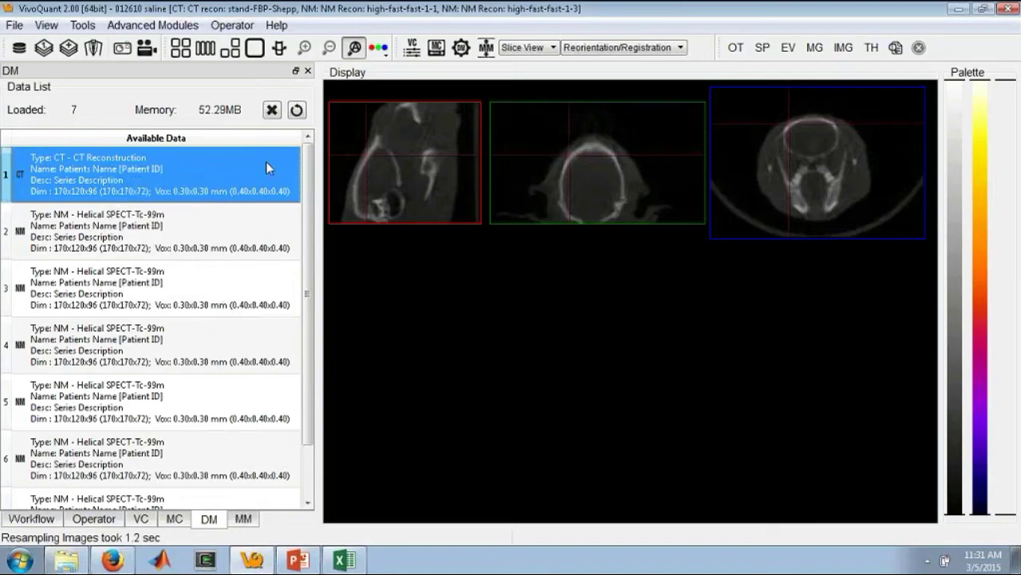
{"action": "left_click", "coordinate": [82, 24]}
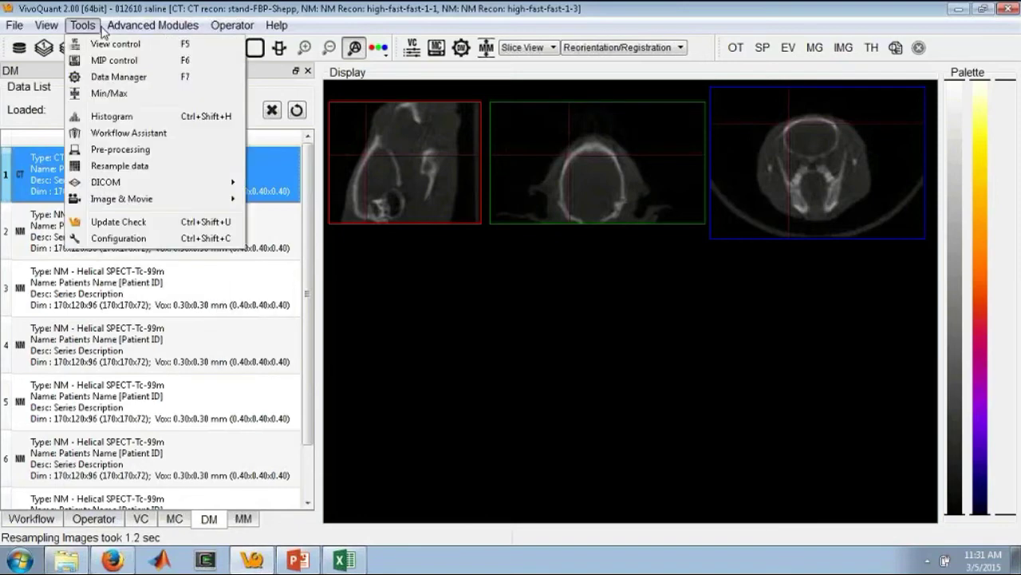
{"action": "left_click", "coordinate": [118, 164]}
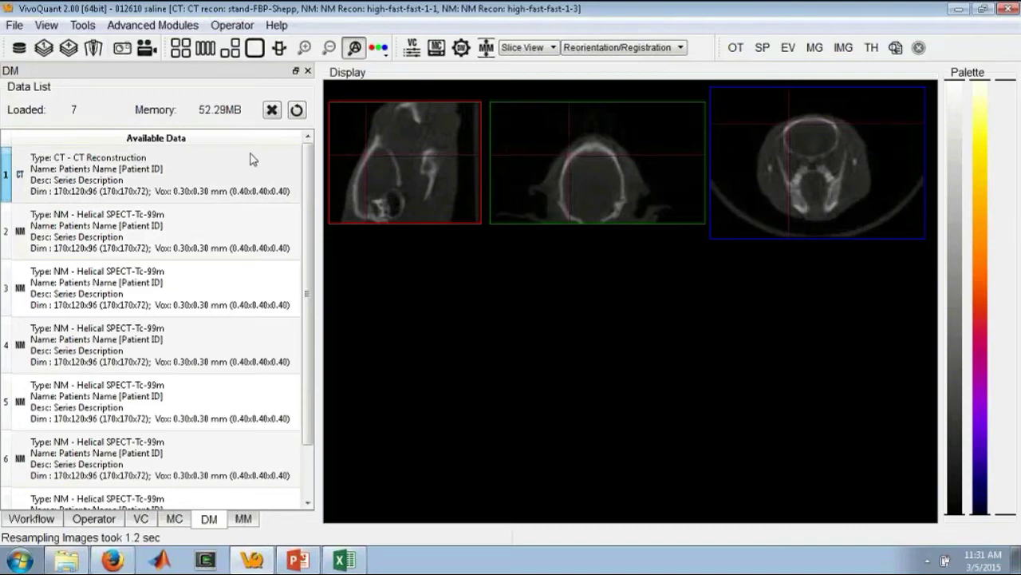
{"action": "left_click", "coordinate": [69, 50]}
{"action": "left_click", "coordinate": [520, 296]}
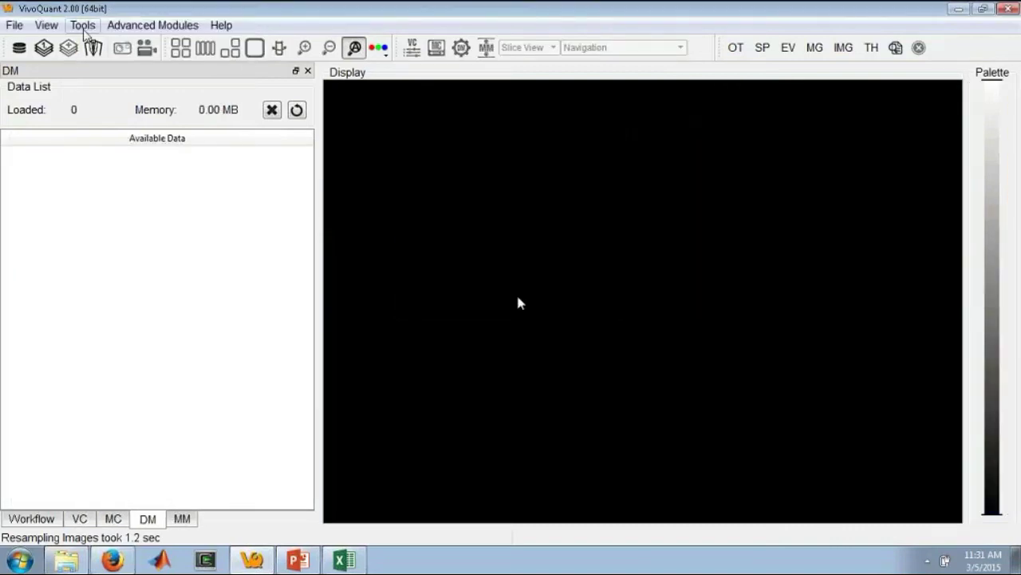
Launch the DICOM anonymization tool from the general tools list.
{"action": "left_click", "coordinate": [82, 25]}
{"action": "mouse_move", "coordinate": [141, 198]}
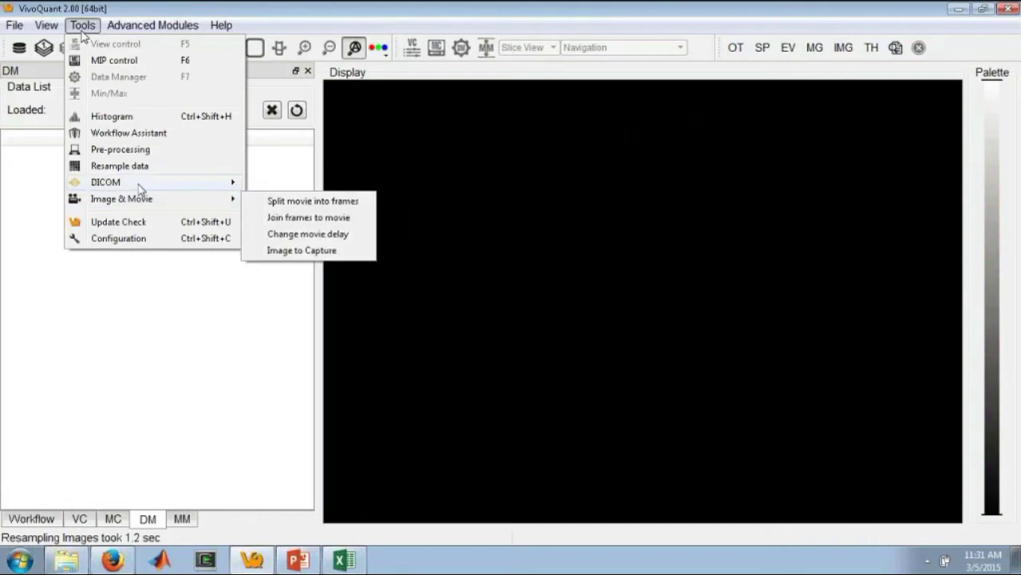
{"action": "mouse_move", "coordinate": [160, 182]}
{"action": "left_click", "coordinate": [285, 201]}
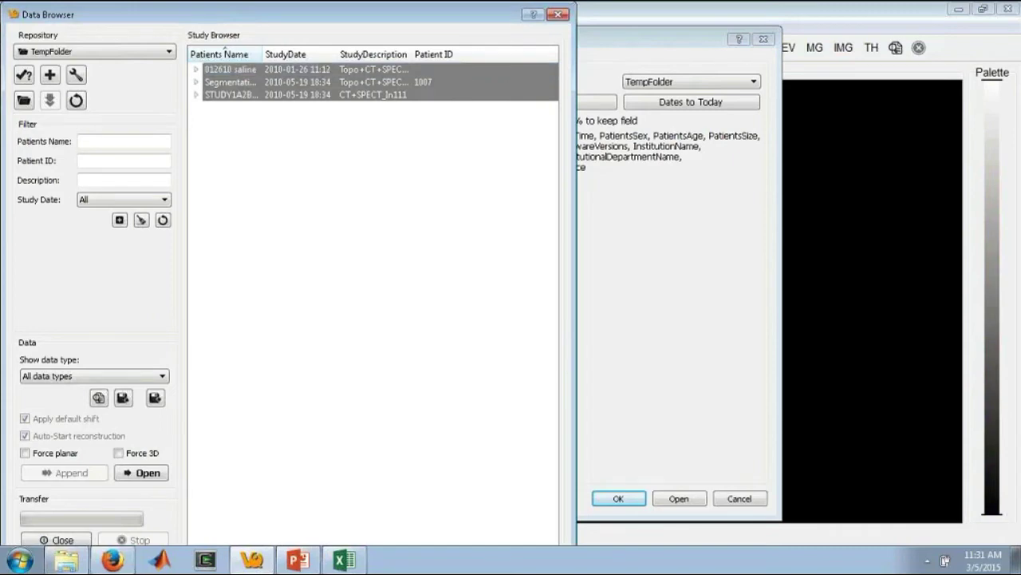
{"action": "right_click", "coordinate": [216, 94]}
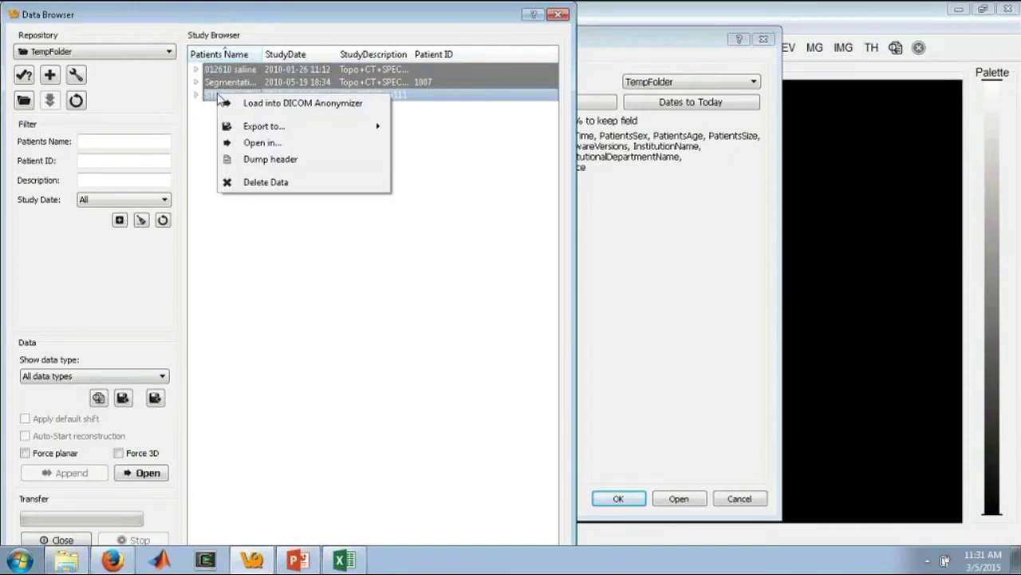
{"action": "left_click", "coordinate": [280, 104]}
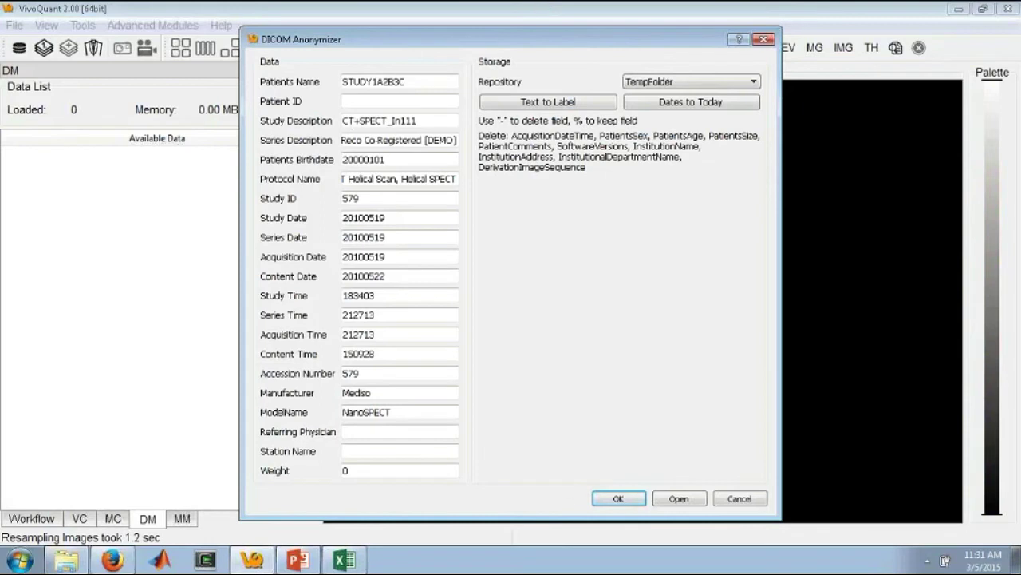
{"action": "left_click", "coordinate": [639, 83]}
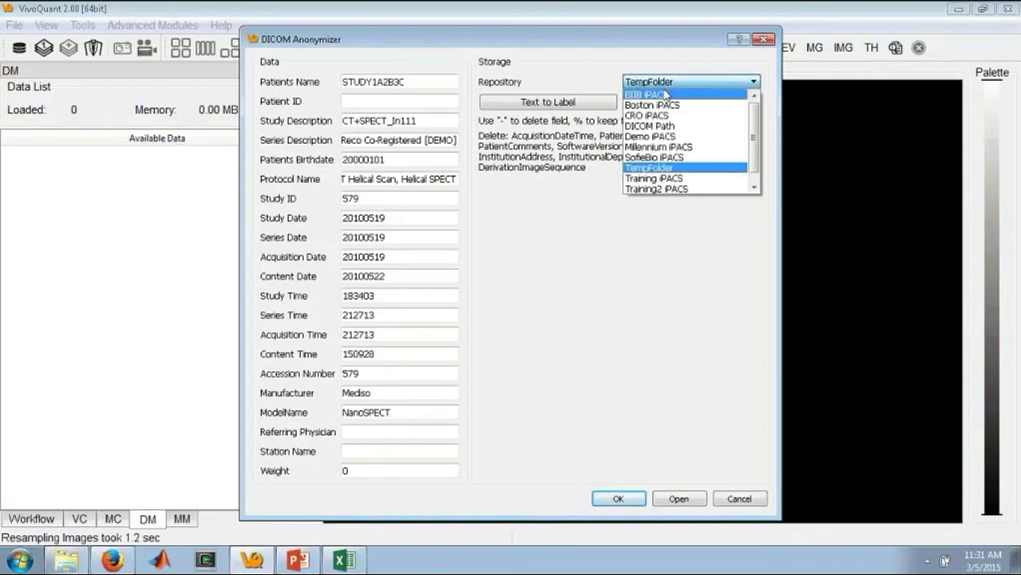
{"action": "left_click", "coordinate": [686, 81]}
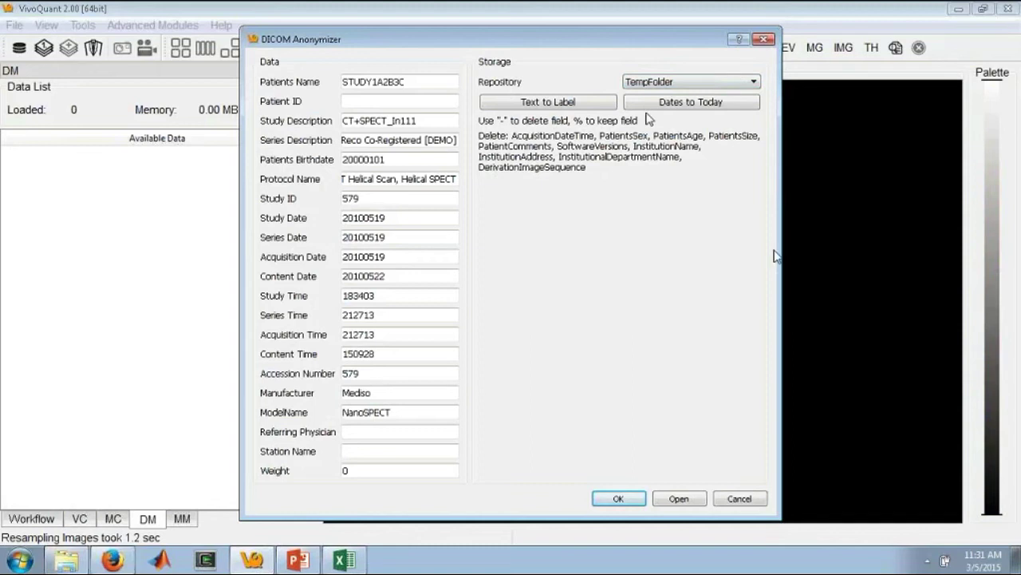
{"action": "left_click", "coordinate": [724, 497]}
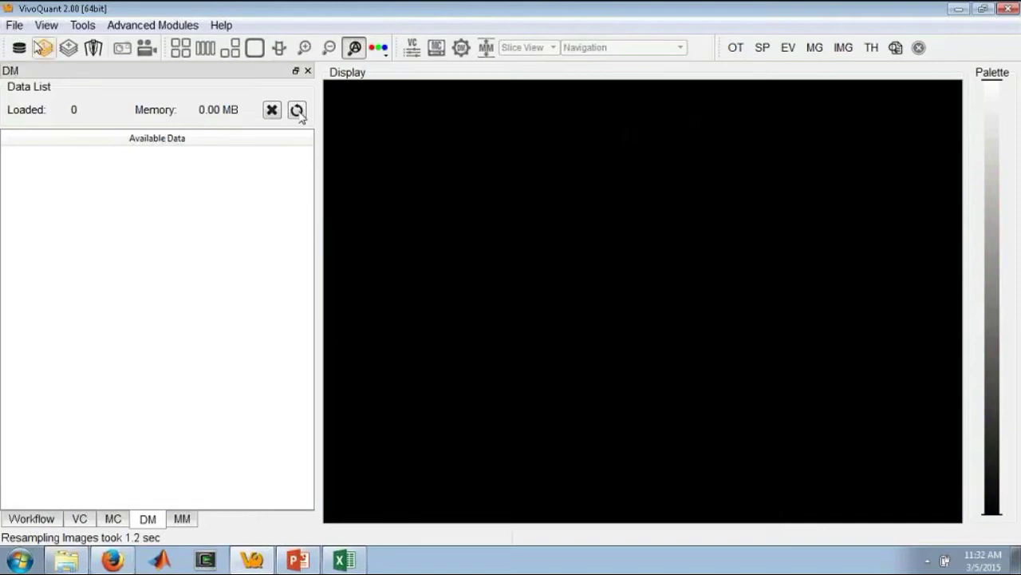
Load the brain MR image from the BrainMR demo folder and scroll through its slices.
{"action": "left_click", "coordinate": [43, 47]}
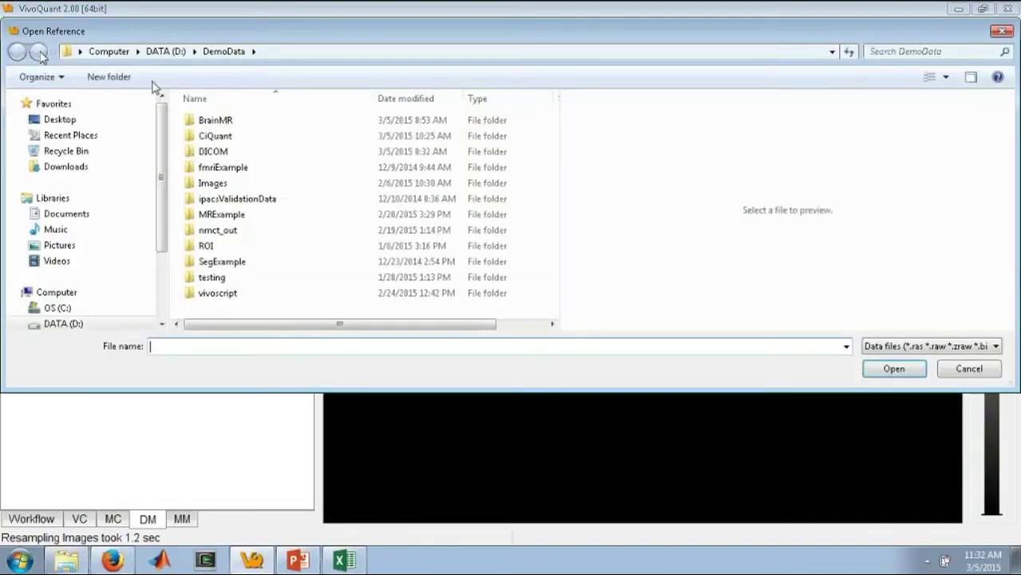
{"action": "double_click", "coordinate": [242, 121]}
{"action": "double_click", "coordinate": [244, 125]}
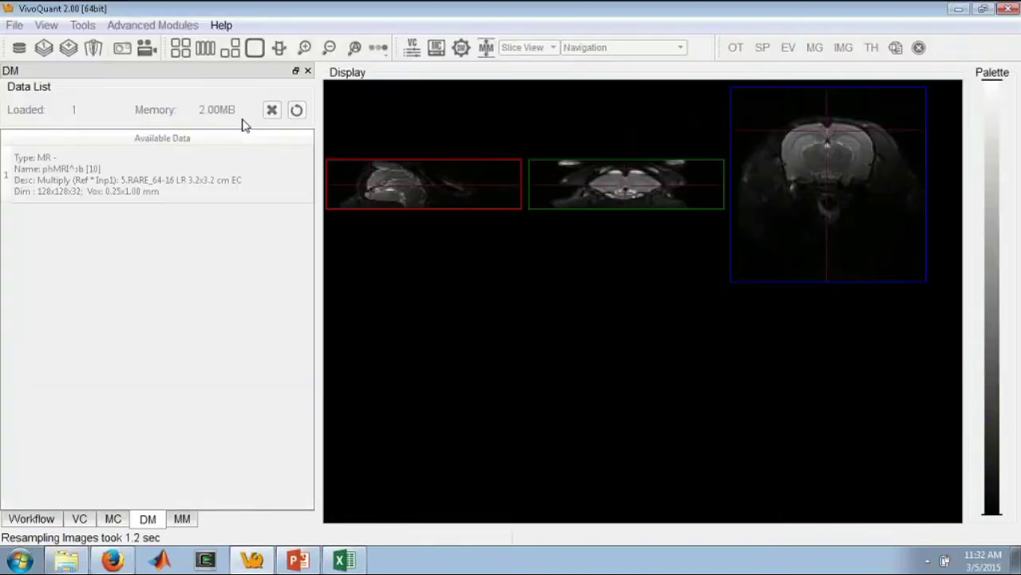
{"action": "scroll", "coordinate": [585, 240], "scroll_direction": "down", "scroll_amount": 5}
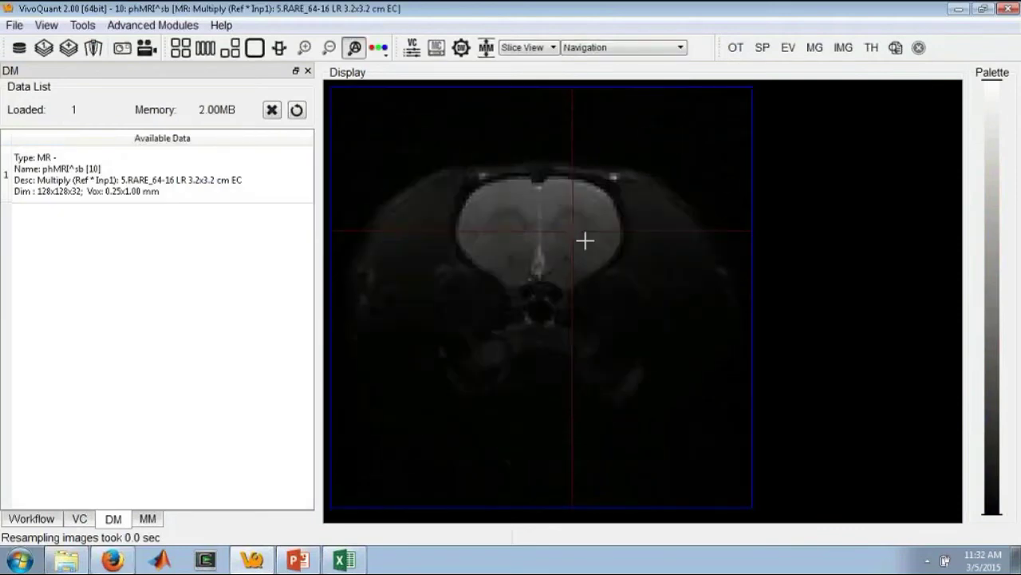
{"action": "scroll", "coordinate": [585, 240], "scroll_direction": "down", "scroll_amount": 6}
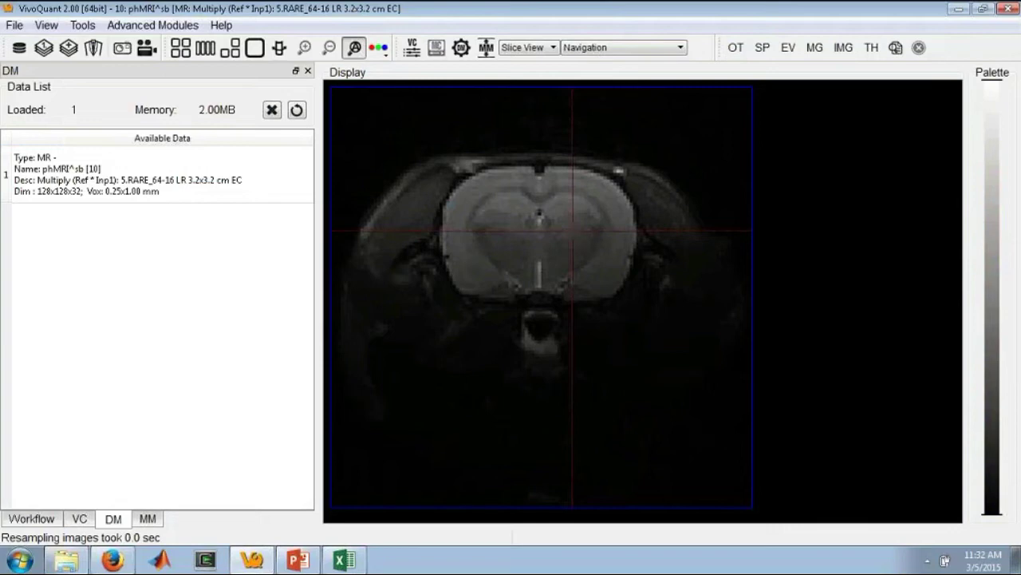
Adjust the MR image contrast by dragging the palette handles.
{"action": "left_click_drag", "start_coordinate": [992, 94], "coordinate": [989, 206]}
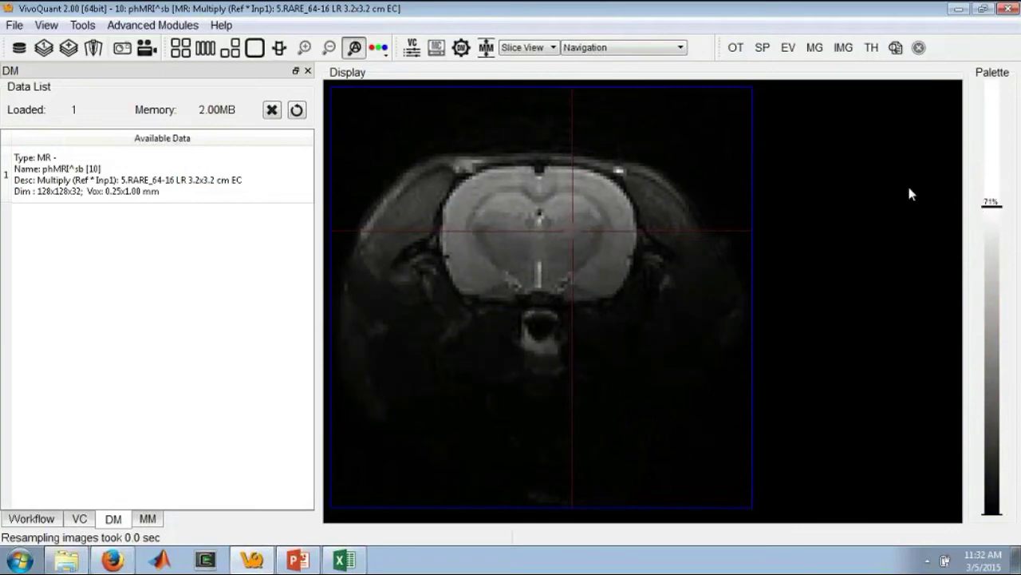
{"action": "right_click_drag", "start_coordinate": [909, 188], "coordinate": [754, 296]}
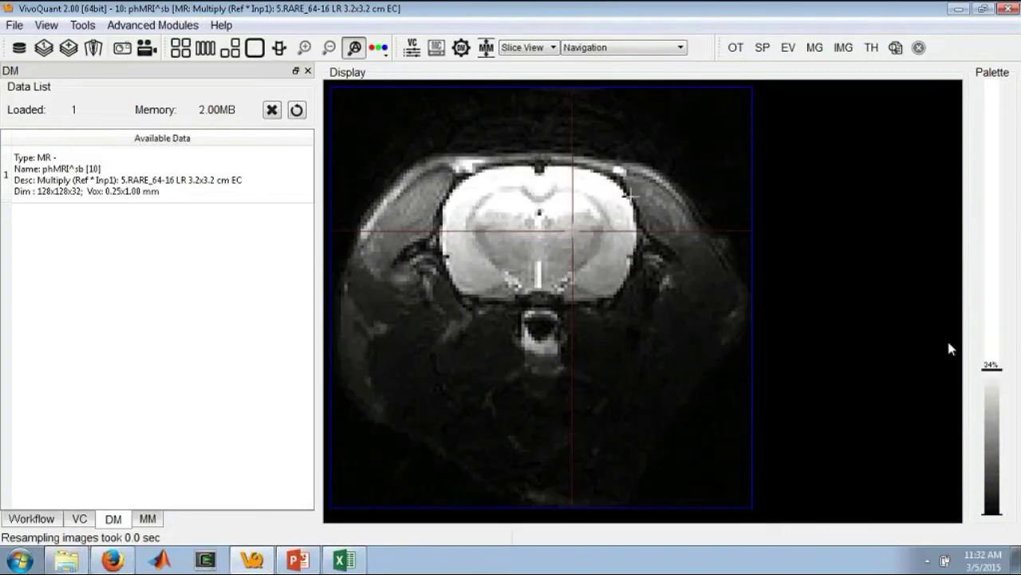
{"action": "left_click_drag", "start_coordinate": [989, 364], "coordinate": [953, 76]}
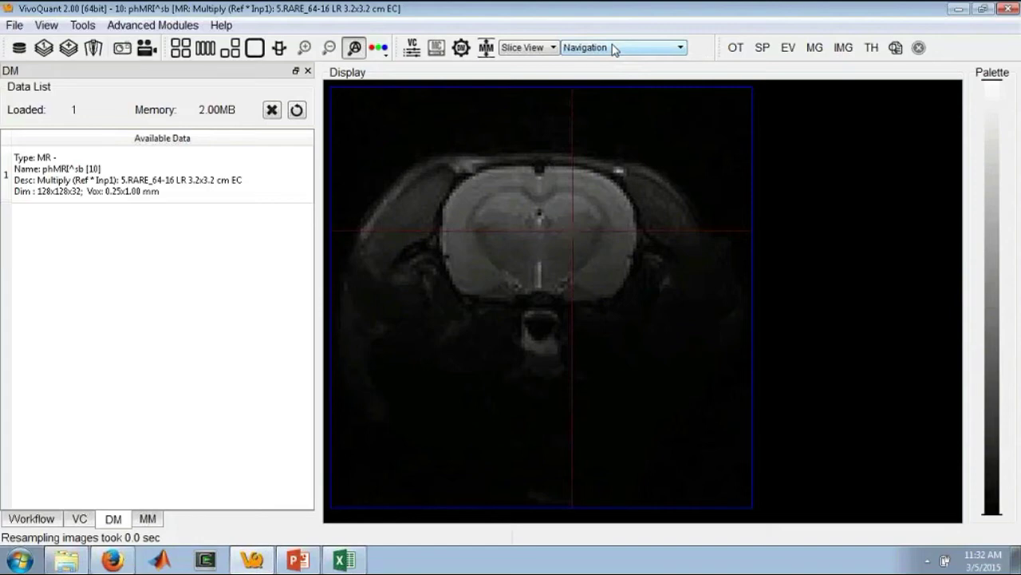
{"action": "left_click", "coordinate": [667, 48]}
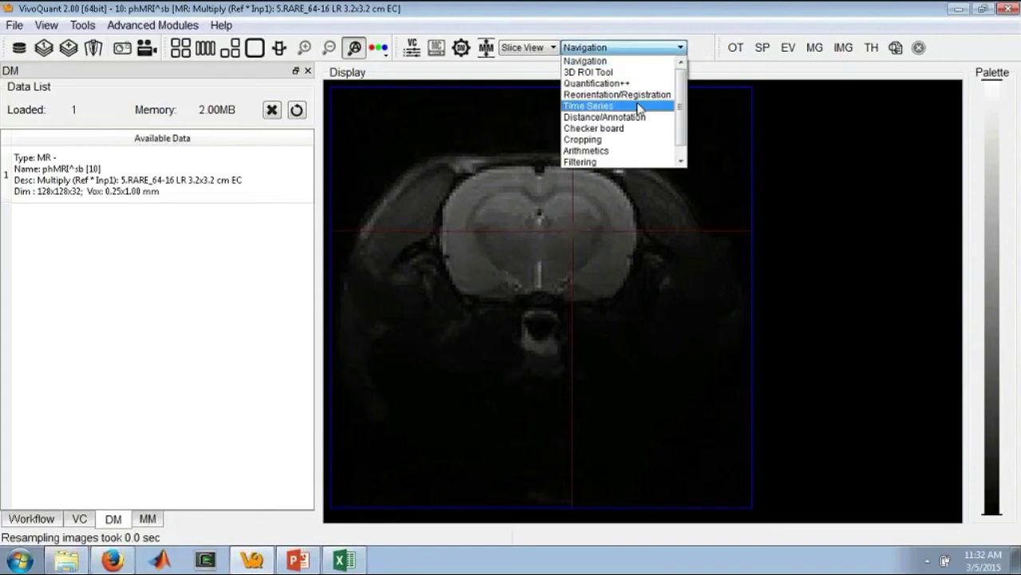
Choose Bias Field Correction in the Filtering module and adjust the image display level.
{"action": "scroll", "coordinate": [623, 123], "scroll_direction": "down", "scroll_amount": 1}
{"action": "left_click", "coordinate": [604, 152]}
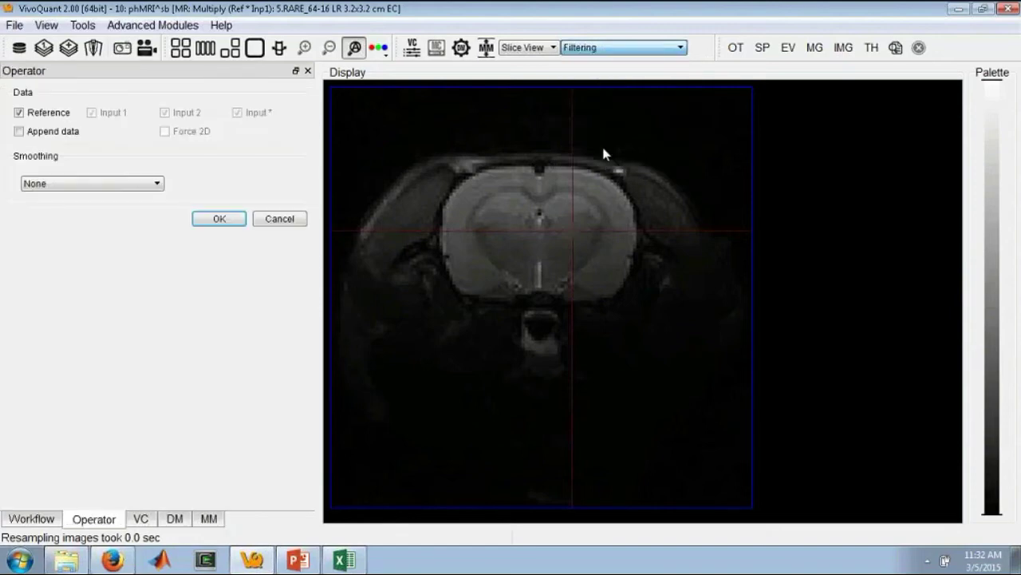
{"action": "left_click", "coordinate": [48, 183]}
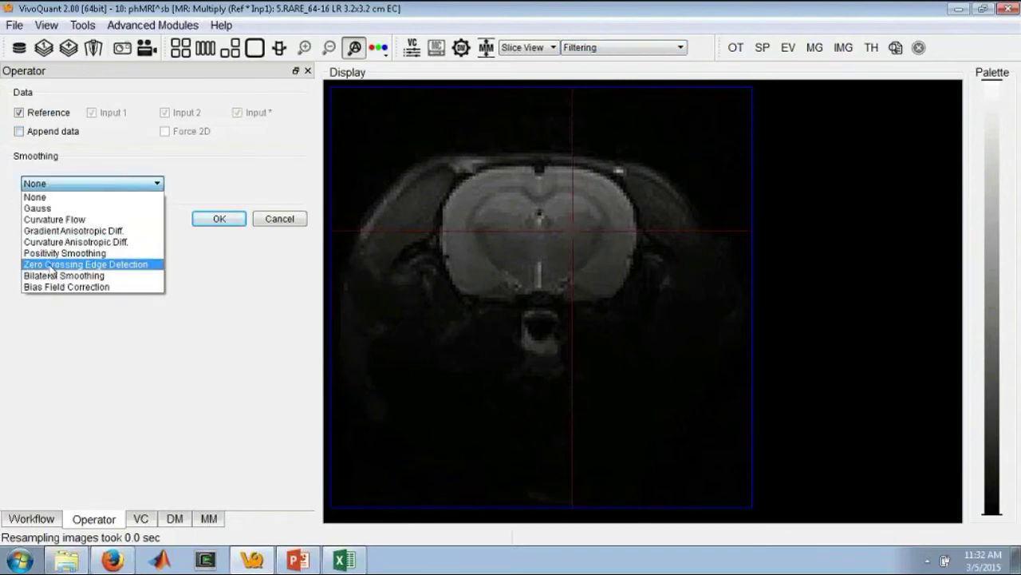
{"action": "left_click", "coordinate": [49, 286]}
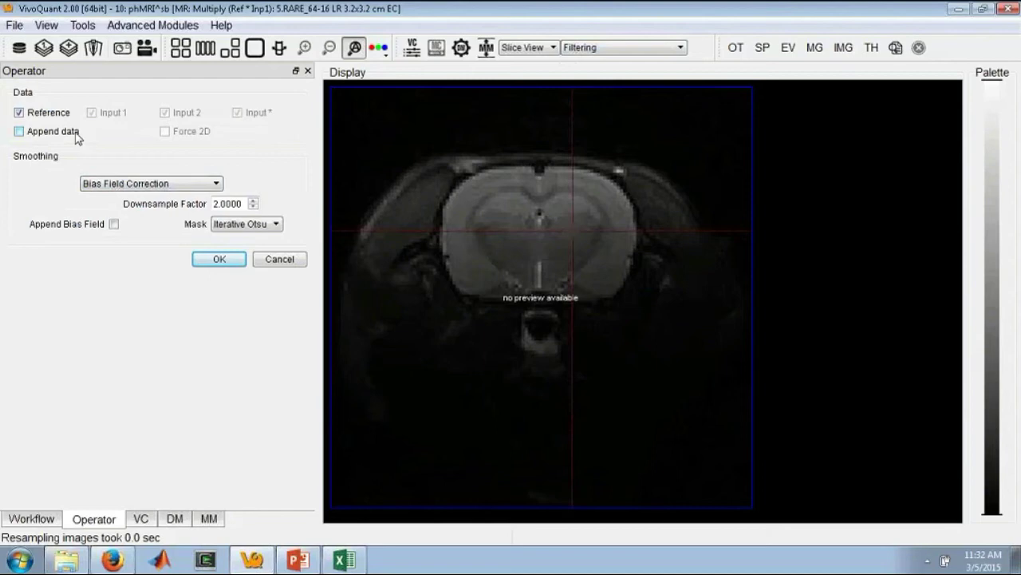
{"action": "mouse_move", "coordinate": [994, 83]}
{"action": "left_mouse_down"}
{"action": "mouse_move", "coordinate": [993, 356]}
{"action": "mouse_move", "coordinate": [993, 96]}
{"action": "mouse_move", "coordinate": [993, 237]}
{"action": "left_mouse_up"}
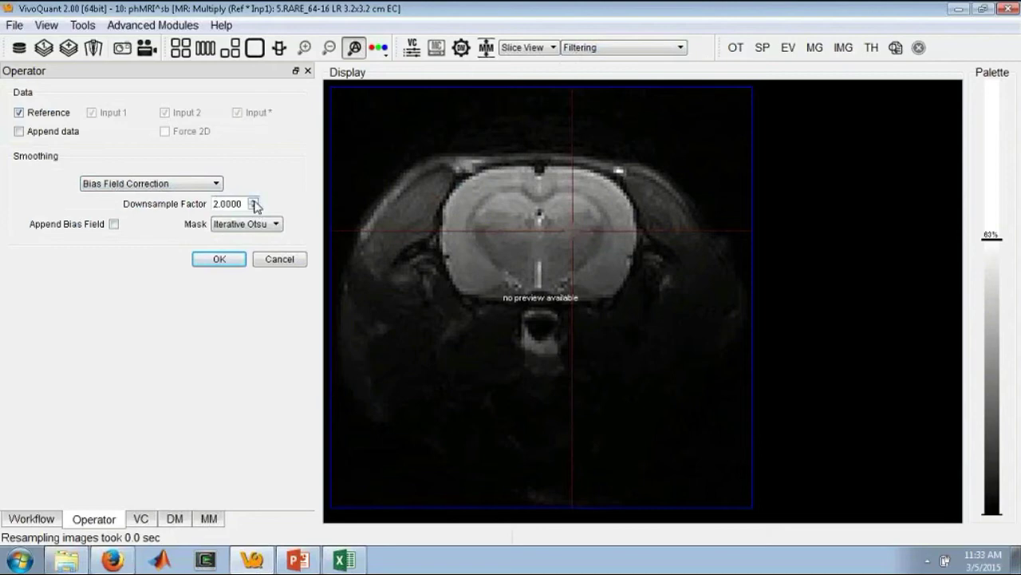
Keep Downsample Factor 2.0 and the Iterative Otsu mask, tick Append Bias Field, and run it.
{"action": "double_click", "coordinate": [216, 204]}
{"action": "key", "text": "Up"}
{"action": "key", "text": "Up"}
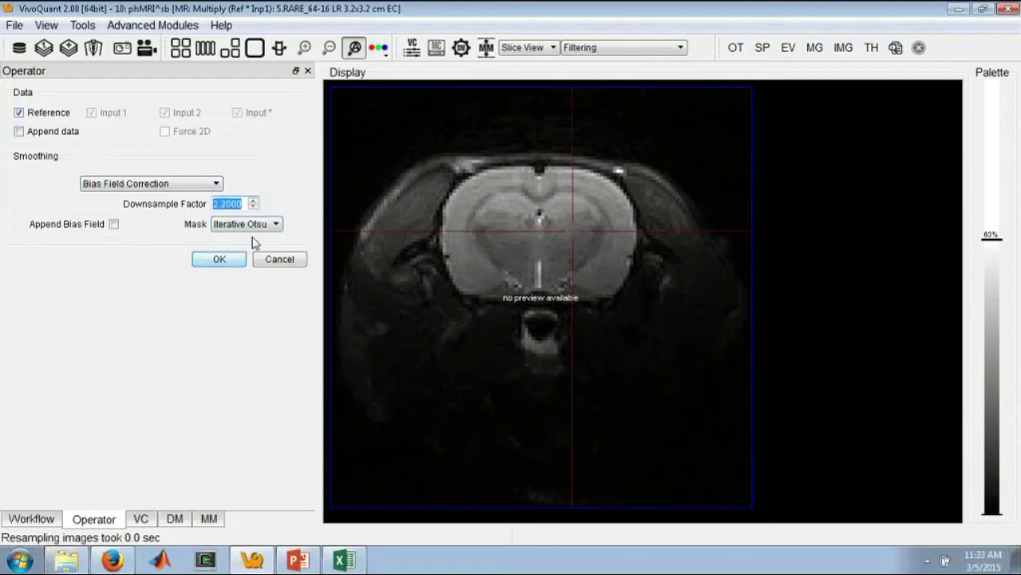
{"action": "left_click", "coordinate": [253, 207]}
{"action": "left_click", "coordinate": [253, 206]}
{"action": "left_click", "coordinate": [243, 224]}
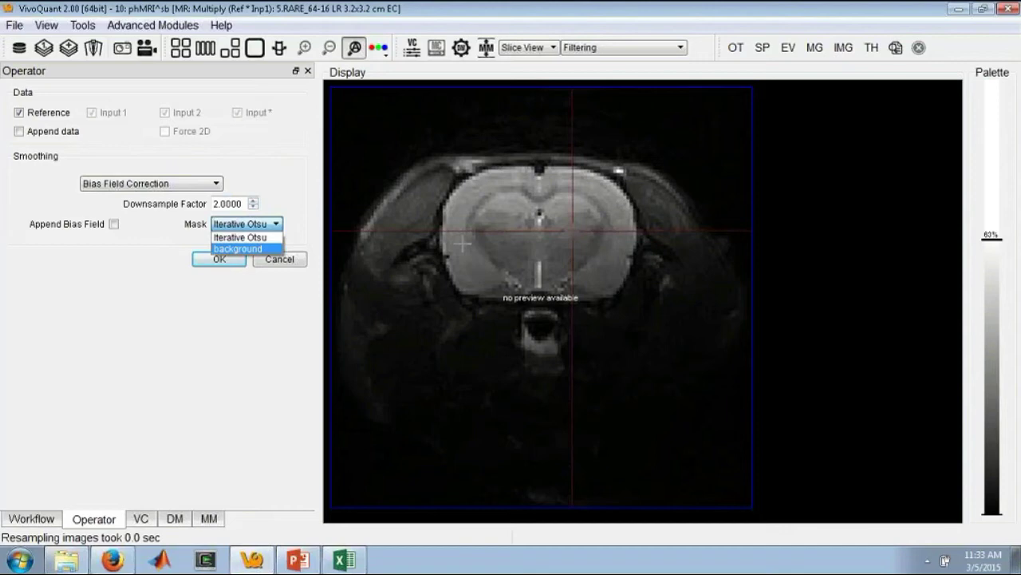
{"action": "left_click", "coordinate": [251, 248]}
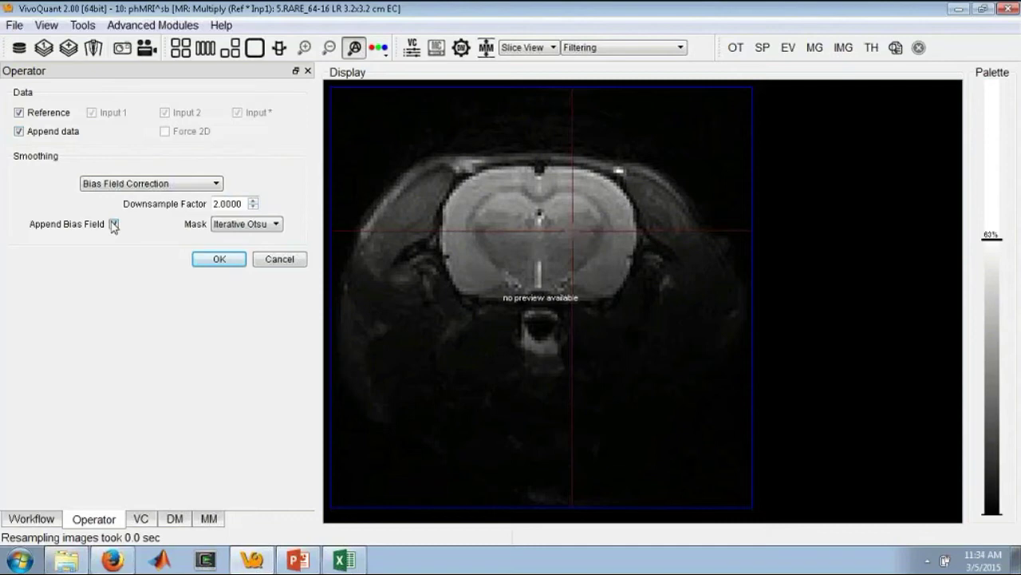
{"action": "left_click", "coordinate": [114, 224]}
{"action": "left_click", "coordinate": [219, 259]}
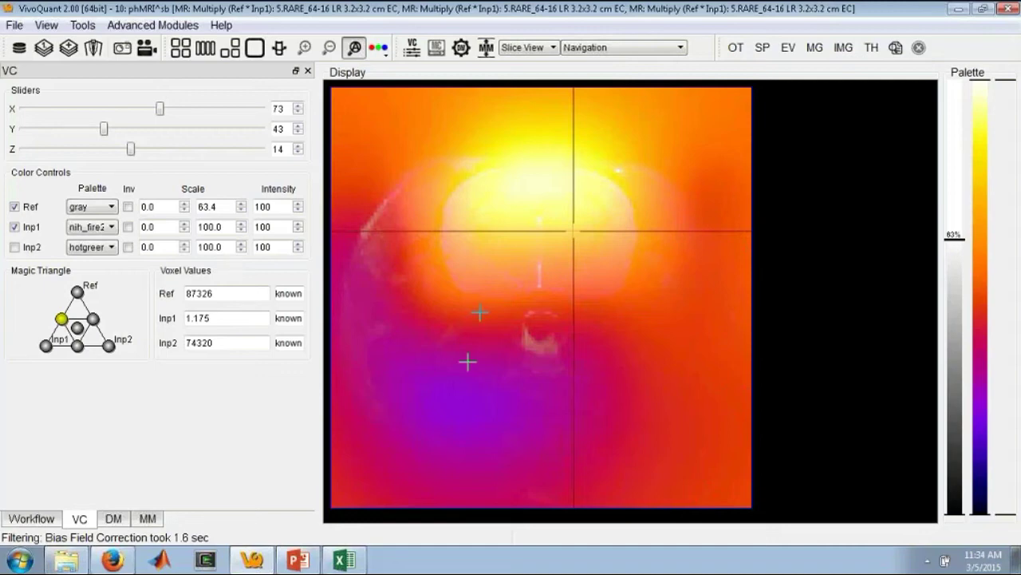
Cycle through Ref, Inp1 and Inp2, then give Inp2 a gray palette with its scale lowered to 32.8.
{"action": "key", "text": "1"}
{"action": "key", "text": "2"}
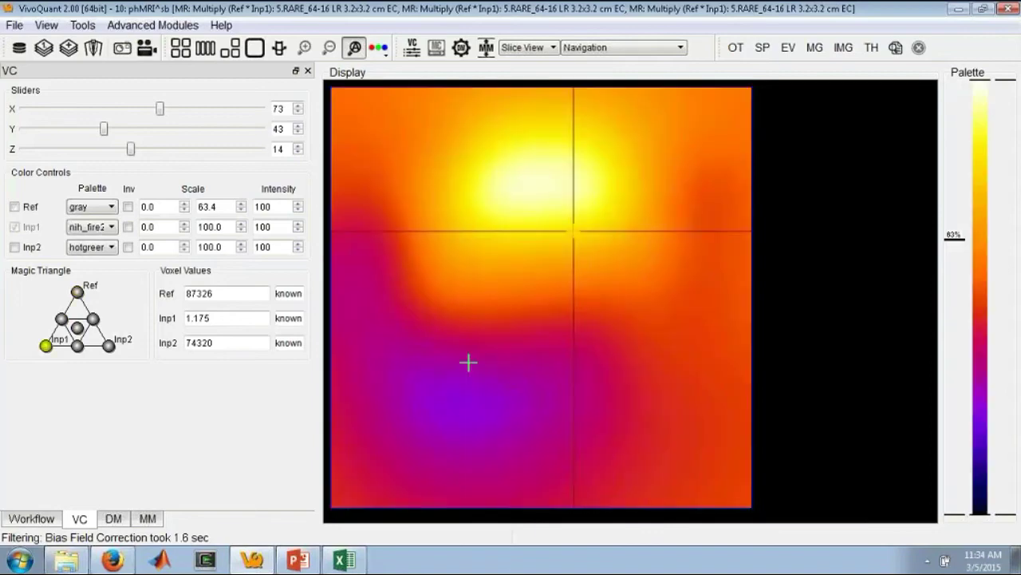
{"action": "key", "text": "3"}
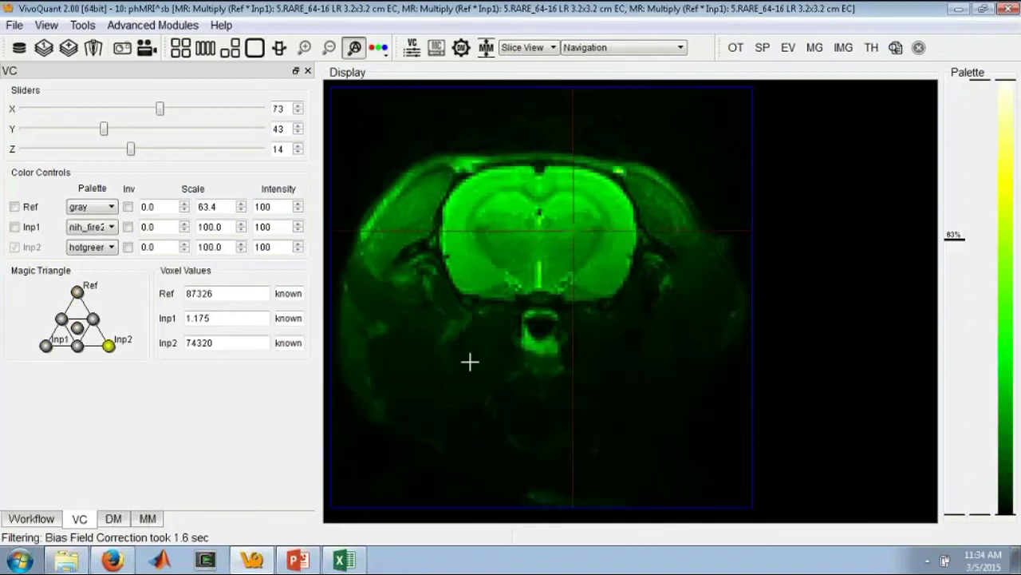
{"action": "right_click", "coordinate": [1006, 149]}
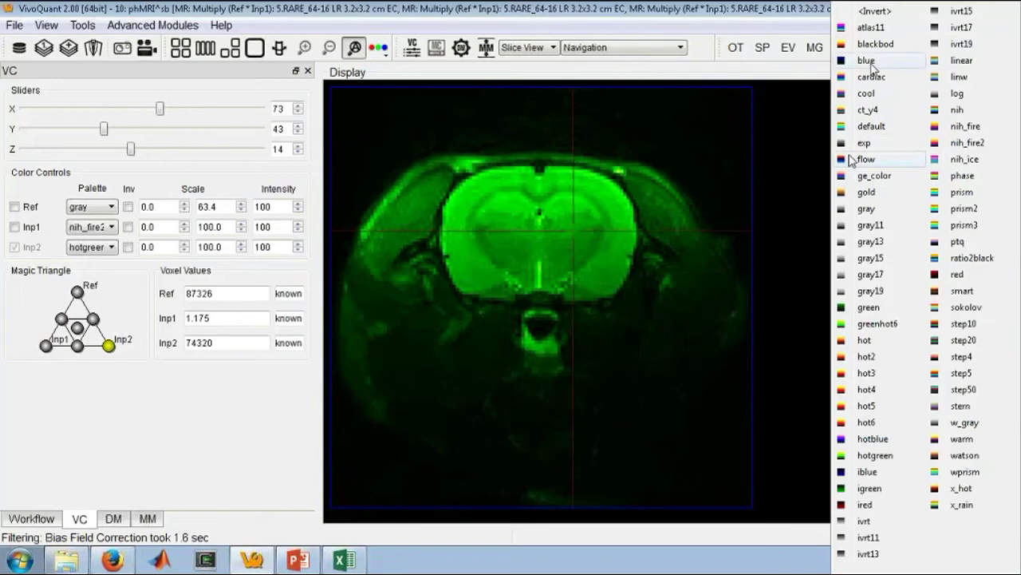
{"action": "left_click", "coordinate": [867, 209]}
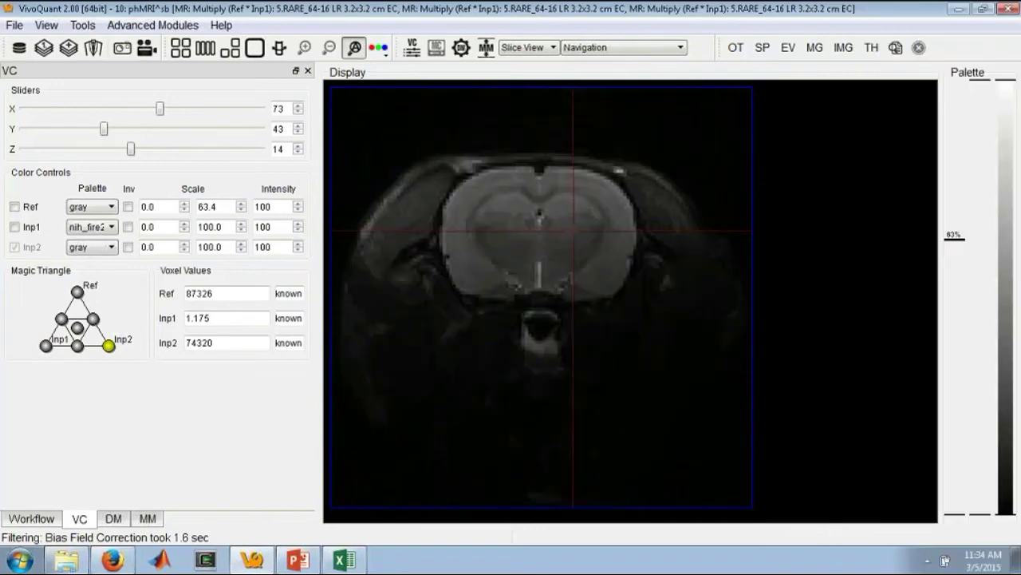
{"action": "left_click_drag", "start_coordinate": [1008, 137], "coordinate": [1003, 241]}
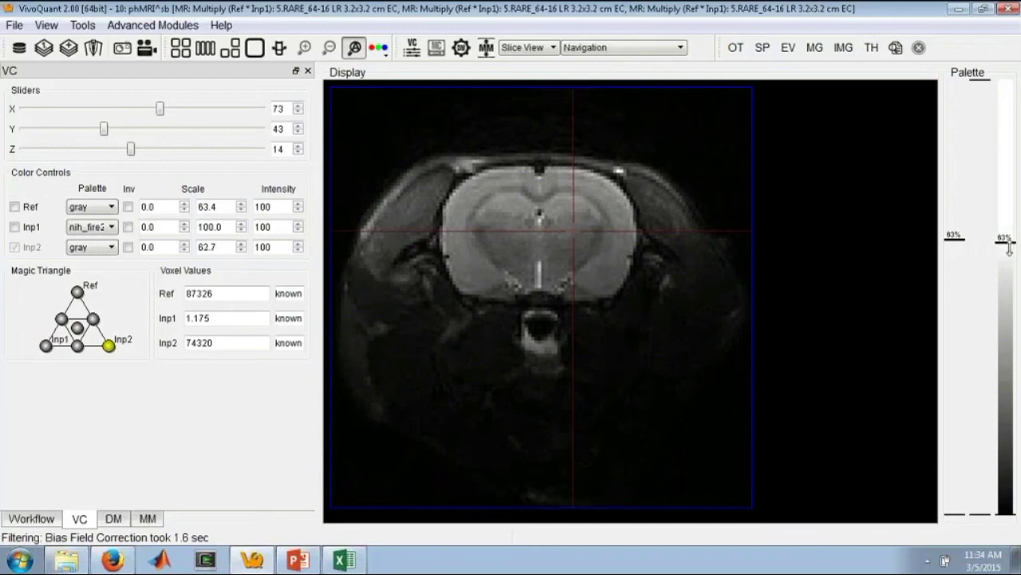
{"action": "left_click_drag", "start_coordinate": [1005, 236], "coordinate": [1004, 372]}
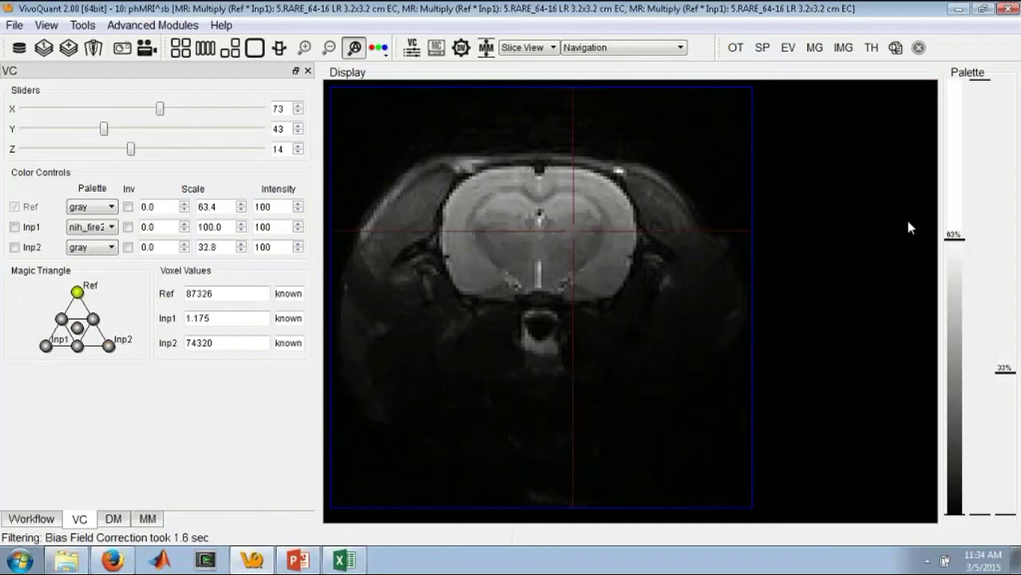
Restore full display scales and blend the reference, gray Inp2 and fire-coloured Inp1 images.
{"action": "mouse_move", "coordinate": [952, 237]}
{"action": "left_mouse_down"}
{"action": "mouse_move", "coordinate": [948, 369]}
{"action": "mouse_move", "coordinate": [935, 378]}
{"action": "left_mouse_up"}
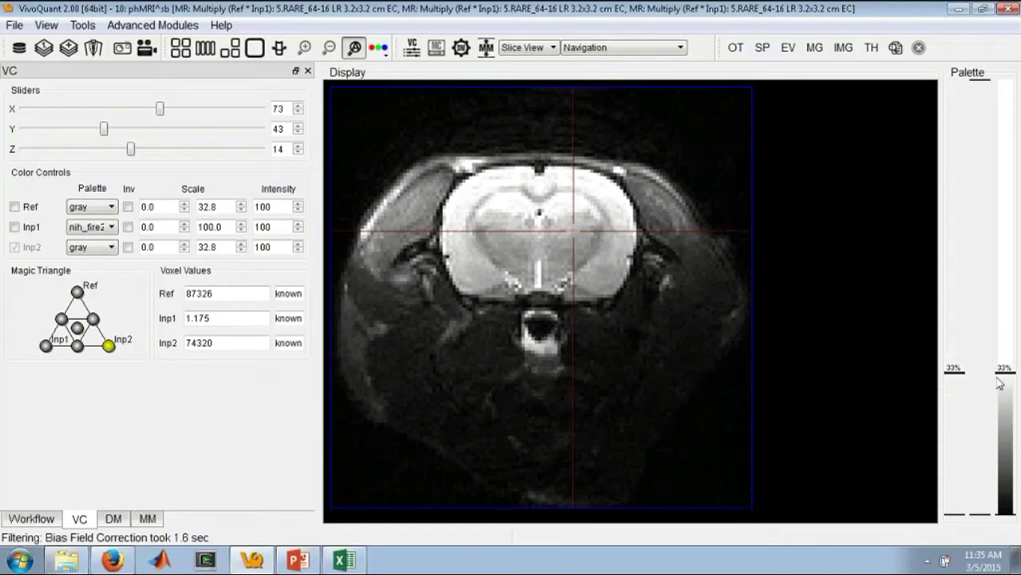
{"action": "left_click_drag", "start_coordinate": [1002, 372], "coordinate": [1006, 88]}
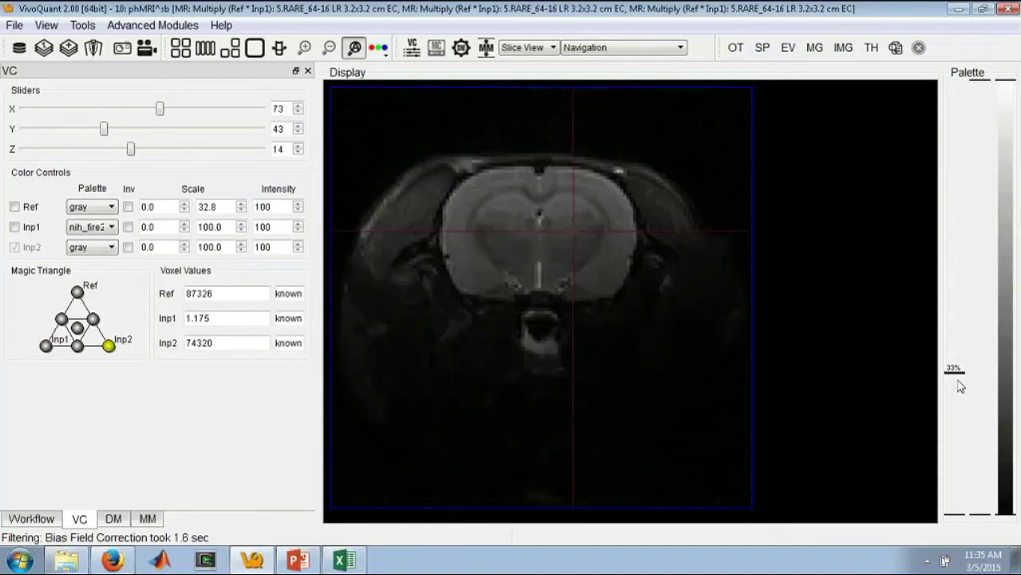
{"action": "left_click", "coordinate": [958, 380]}
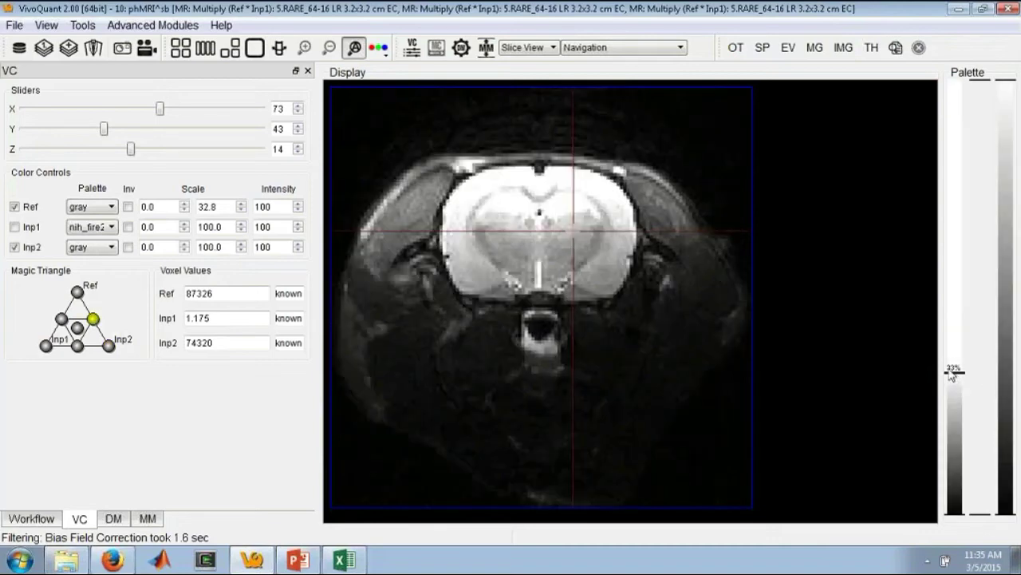
{"action": "mouse_move", "coordinate": [952, 375]}
{"action": "left_mouse_down"}
{"action": "mouse_move", "coordinate": [958, 280]}
{"action": "mouse_move", "coordinate": [919, 5]}
{"action": "left_mouse_up"}
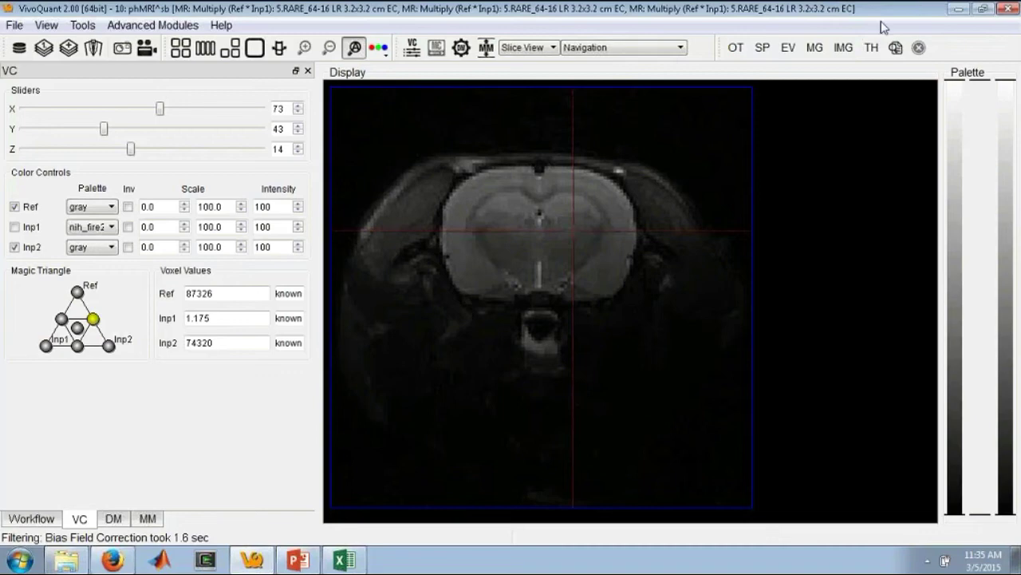
{"action": "left_click", "coordinate": [77, 327]}
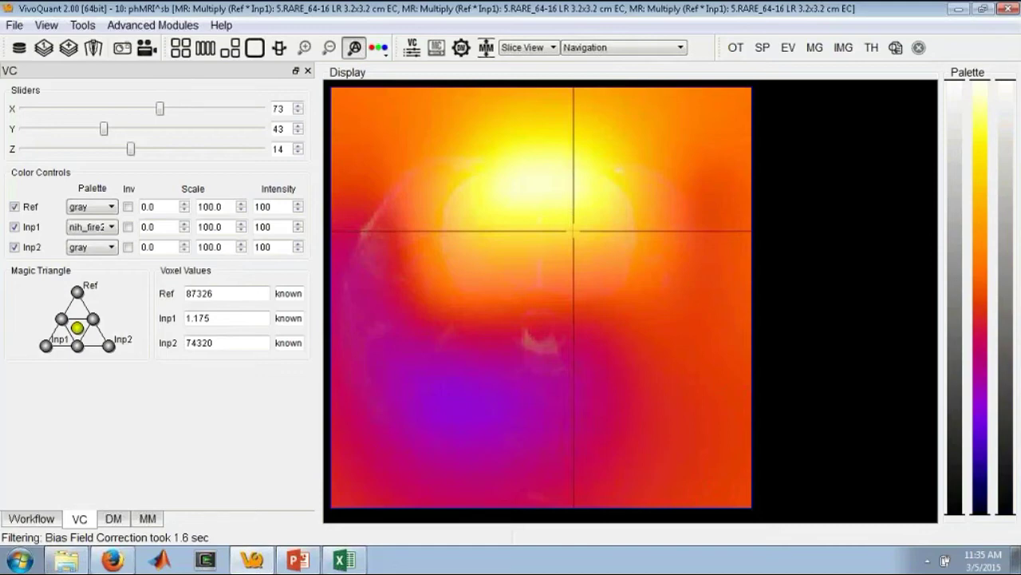
Switch to Arithmetics and pick the Scalar Exponentiate operator.
{"action": "left_click", "coordinate": [629, 51]}
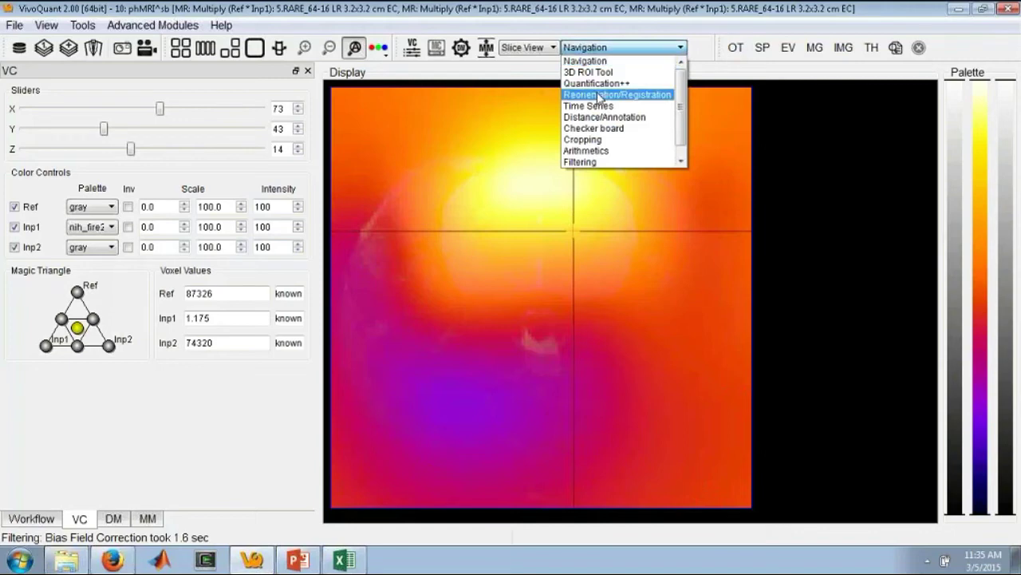
{"action": "left_click", "coordinate": [612, 150]}
{"action": "left_click", "coordinate": [117, 121]}
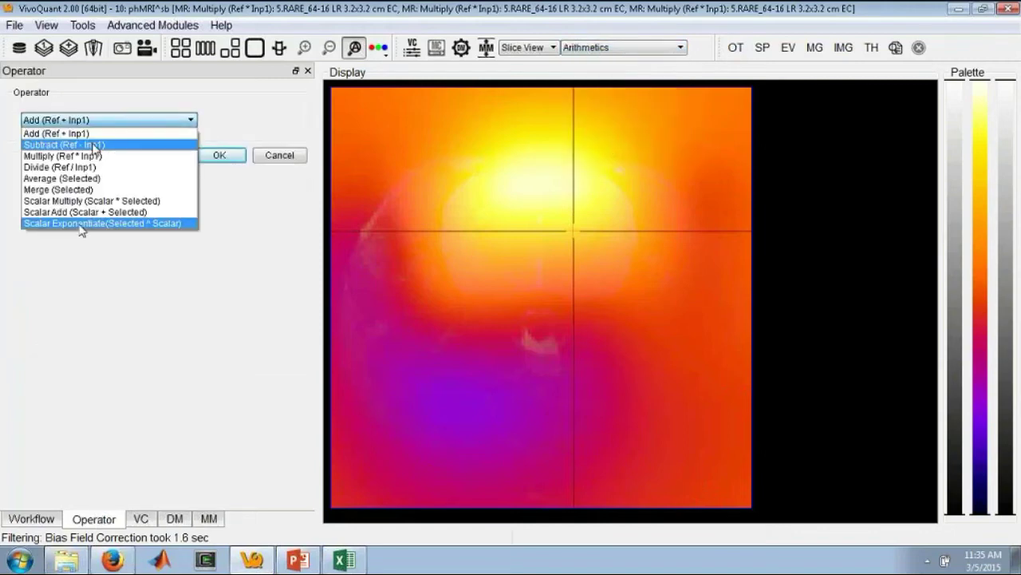
{"action": "left_click", "coordinate": [79, 226]}
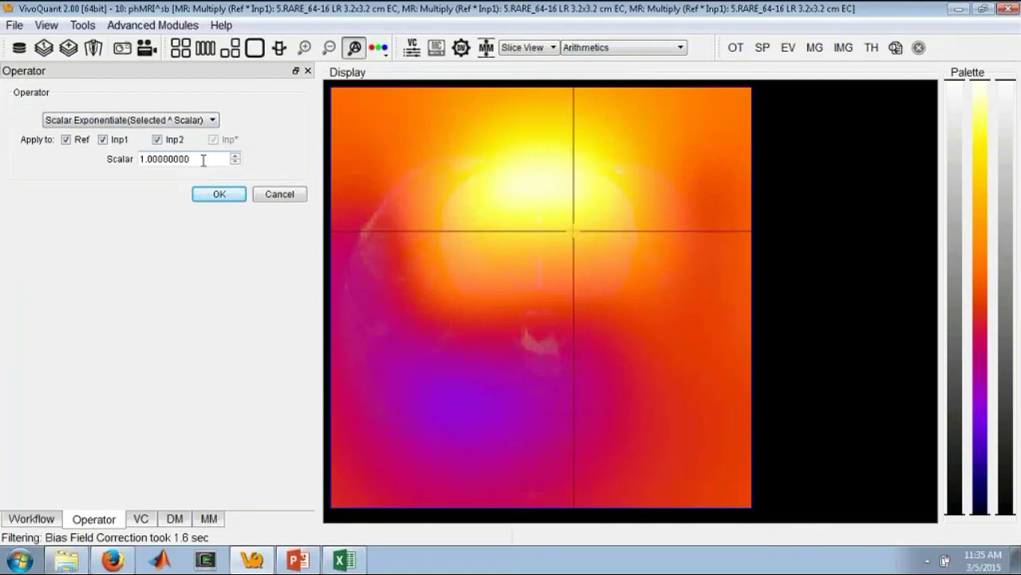
{"action": "left_click_drag", "start_coordinate": [216, 162], "coordinate": [140, 160]}
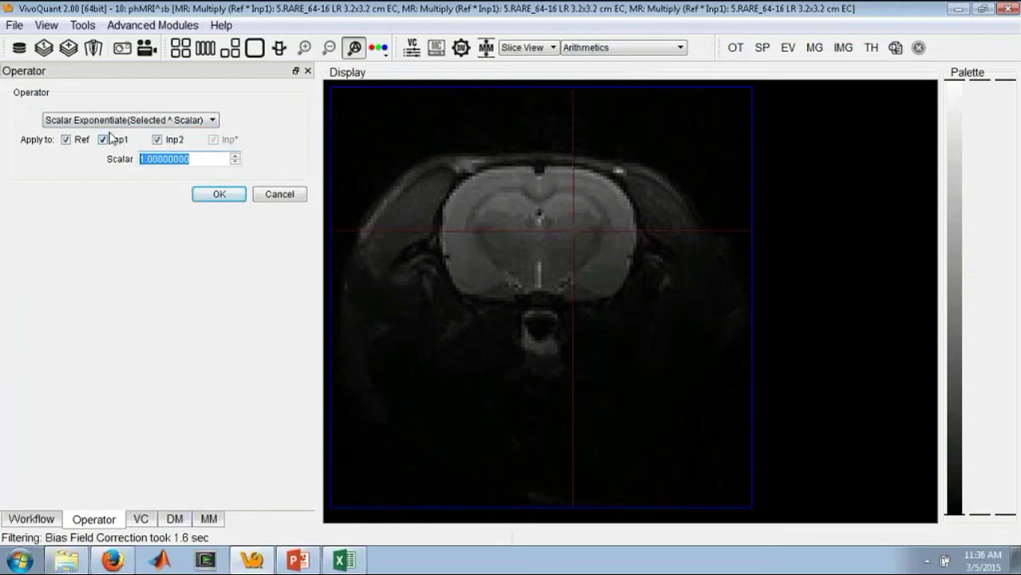
Limit the operation to Inp2 with a scalar of 2, then cancel it.
{"action": "left_click", "coordinate": [80, 140]}
{"action": "left_click", "coordinate": [115, 140]}
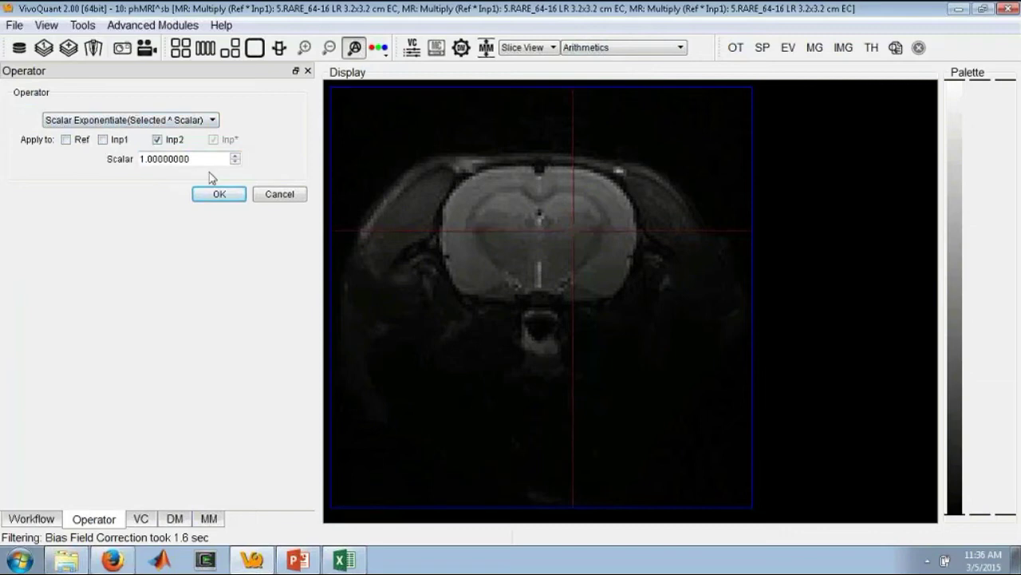
{"action": "left_click_drag", "start_coordinate": [199, 159], "coordinate": [109, 158]}
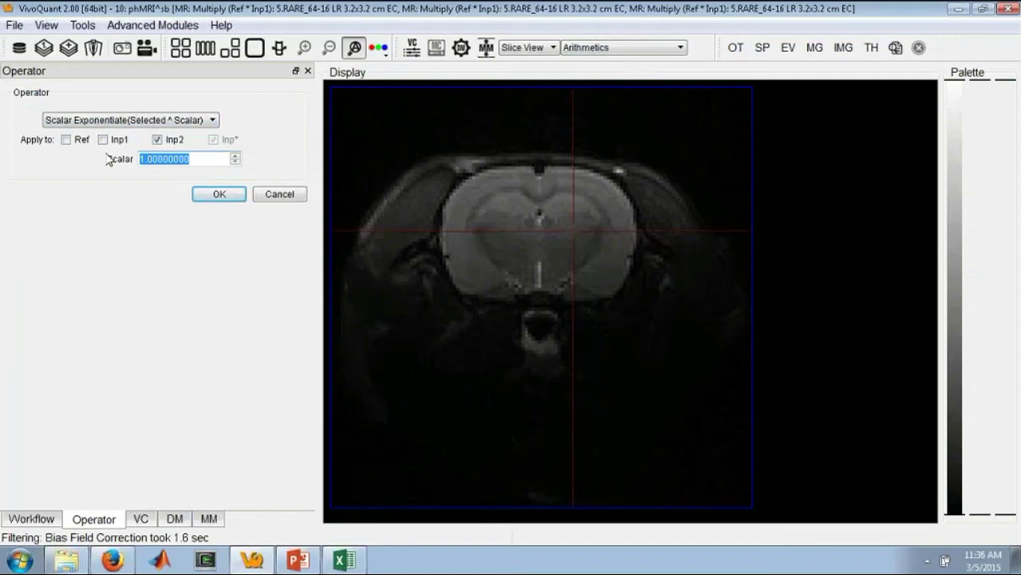
{"action": "type", "text": "2"}
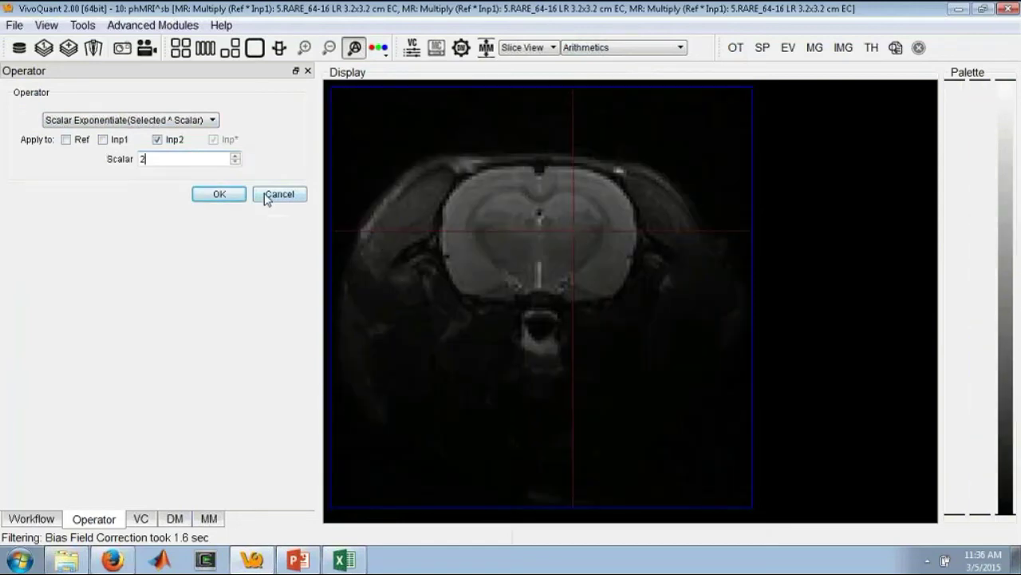
{"action": "left_click", "coordinate": [274, 197]}
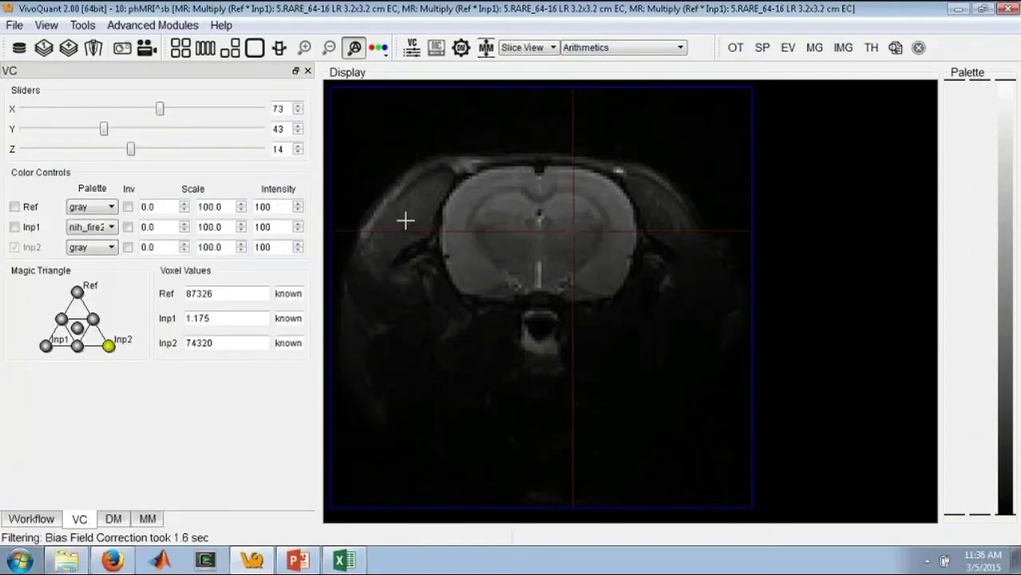
Probe head voxel values, then re-calc and apply Min/Max ranges (Input 2: 166.071–327200).
{"action": "left_click", "coordinate": [561, 245]}
{"action": "mouse_move", "coordinate": [561, 245]}
{"action": "left_mouse_down"}
{"action": "mouse_move", "coordinate": [542, 212]}
{"action": "mouse_move", "coordinate": [547, 232]}
{"action": "left_mouse_up"}
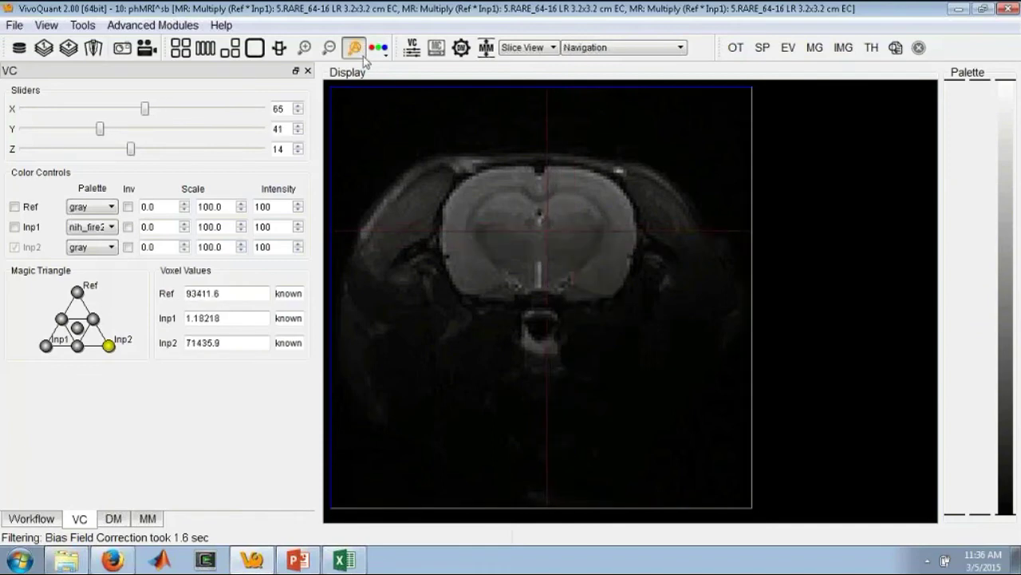
{"action": "left_click", "coordinate": [481, 51]}
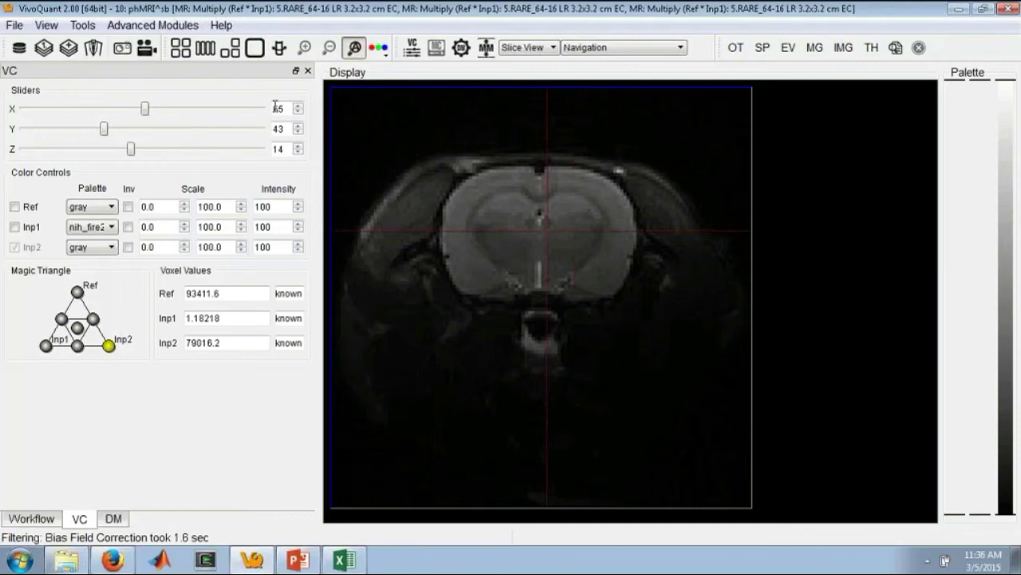
{"action": "left_click", "coordinate": [272, 129]}
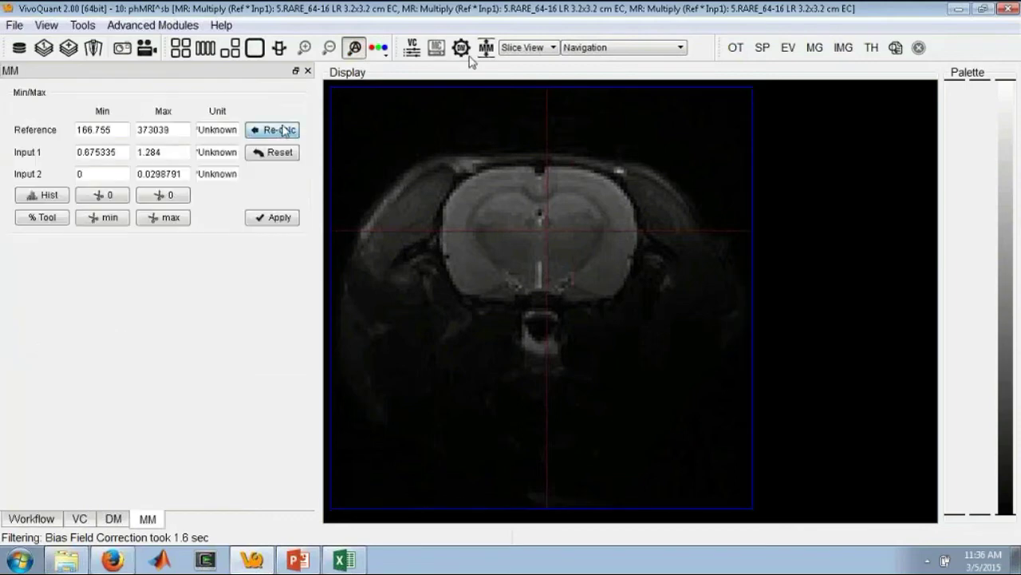
{"action": "left_click", "coordinate": [290, 223]}
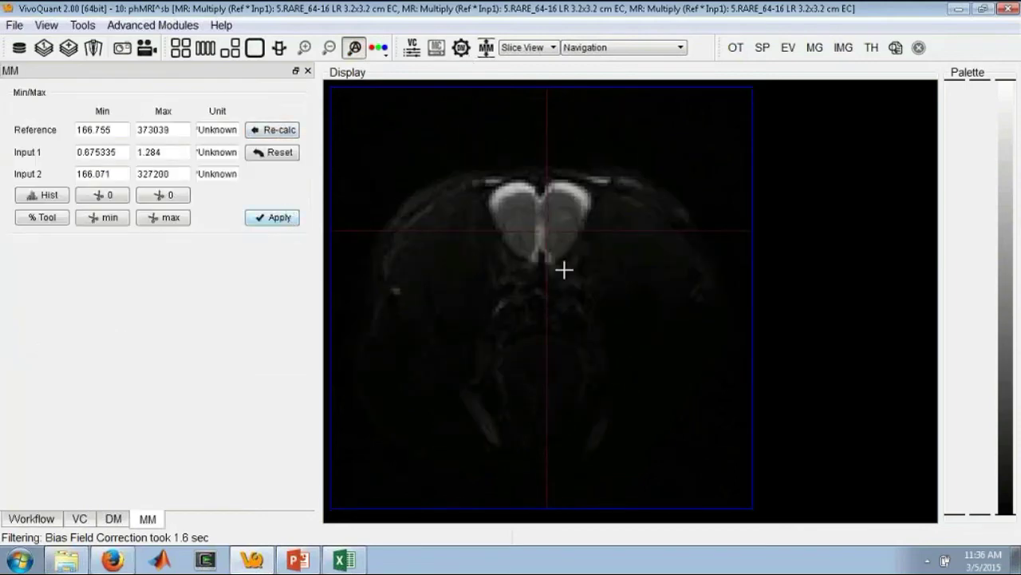
{"action": "left_click_drag", "start_coordinate": [563, 268], "coordinate": [485, 198]}
{"action": "scroll", "coordinate": [511, 207], "scroll_direction": "down", "scroll_amount": 5}
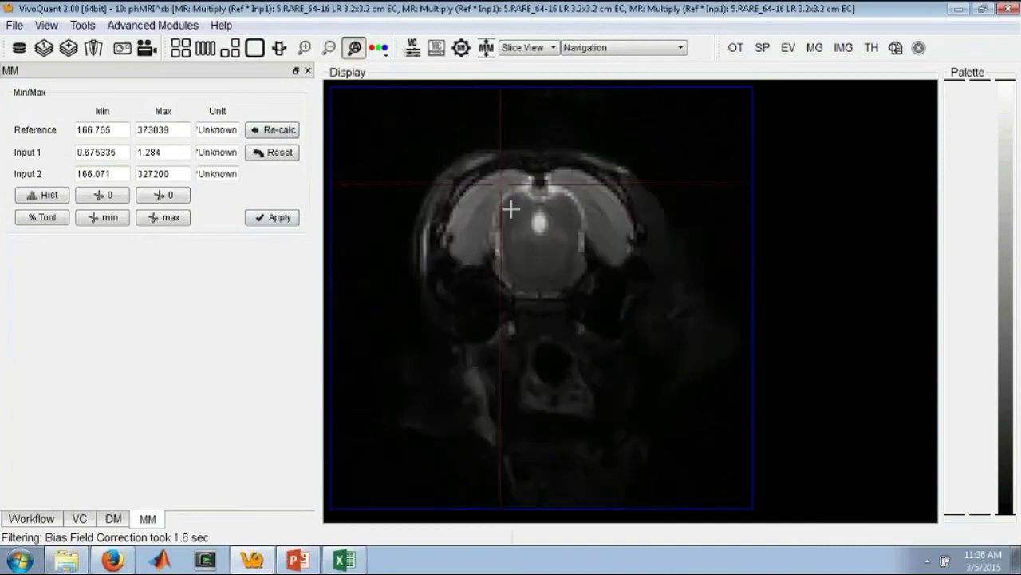
{"action": "scroll", "coordinate": [507, 208], "scroll_direction": "down", "scroll_amount": 2}
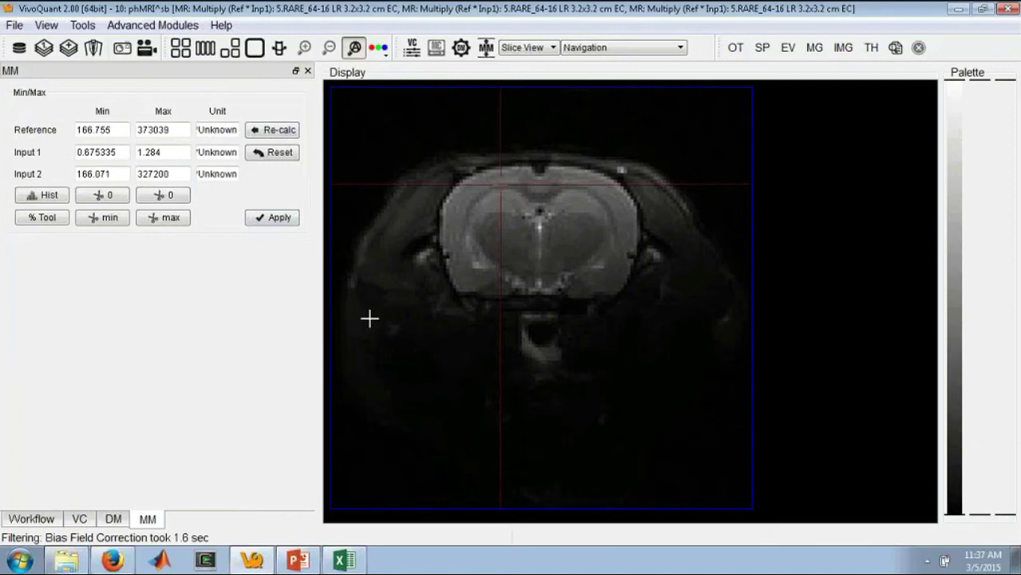
Unload all three datasets from the Data Manager, leaving 0 datasets loaded.
{"action": "left_click", "coordinate": [113, 519]}
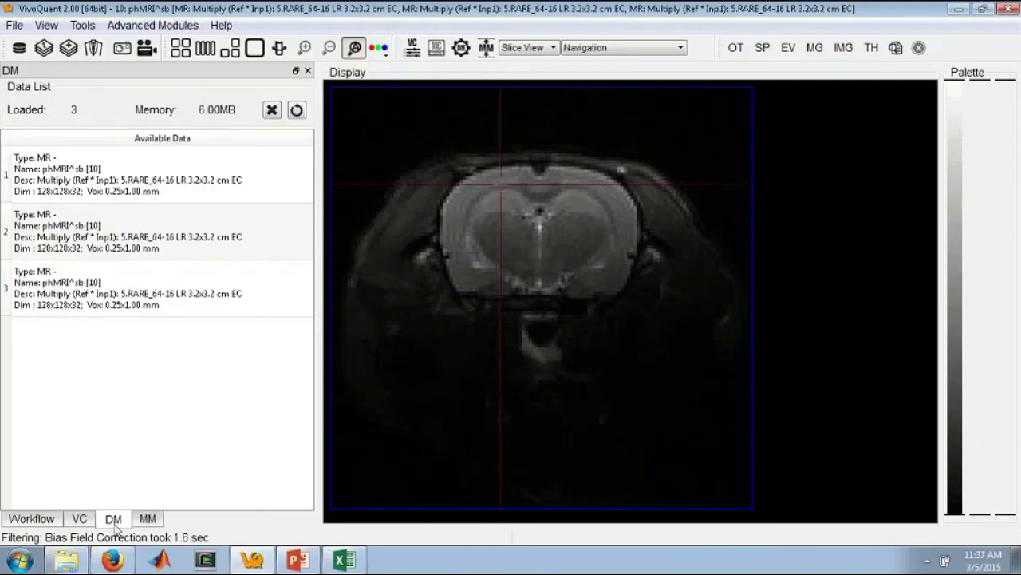
{"action": "left_click", "coordinate": [272, 110]}
{"action": "left_click", "coordinate": [518, 295]}
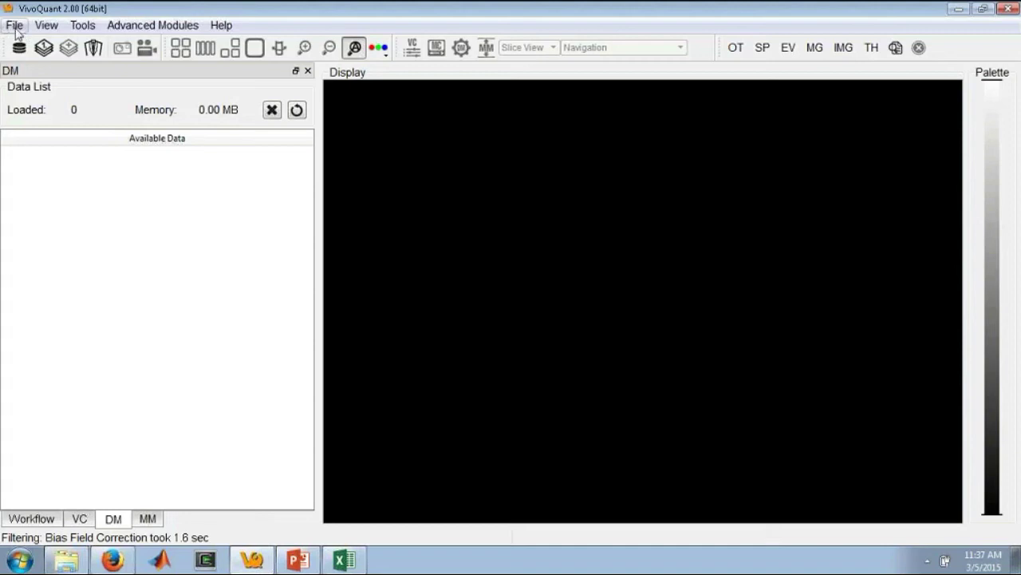
{"action": "left_click", "coordinate": [44, 47]}
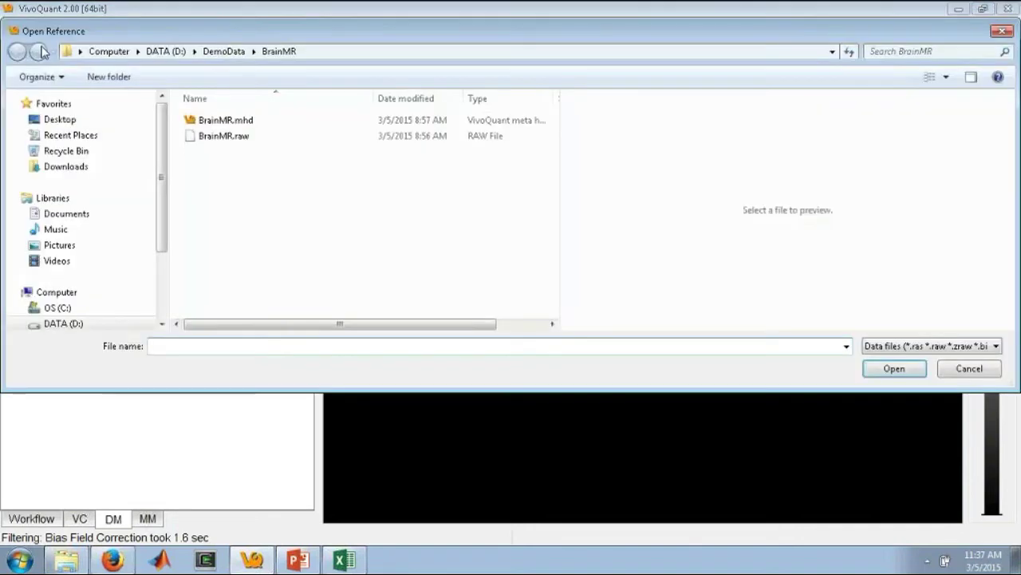
Open WhiteLight.jpg from DemoData\CiQuant as the reference, using the Image files filter.
{"action": "key", "text": "Escape"}
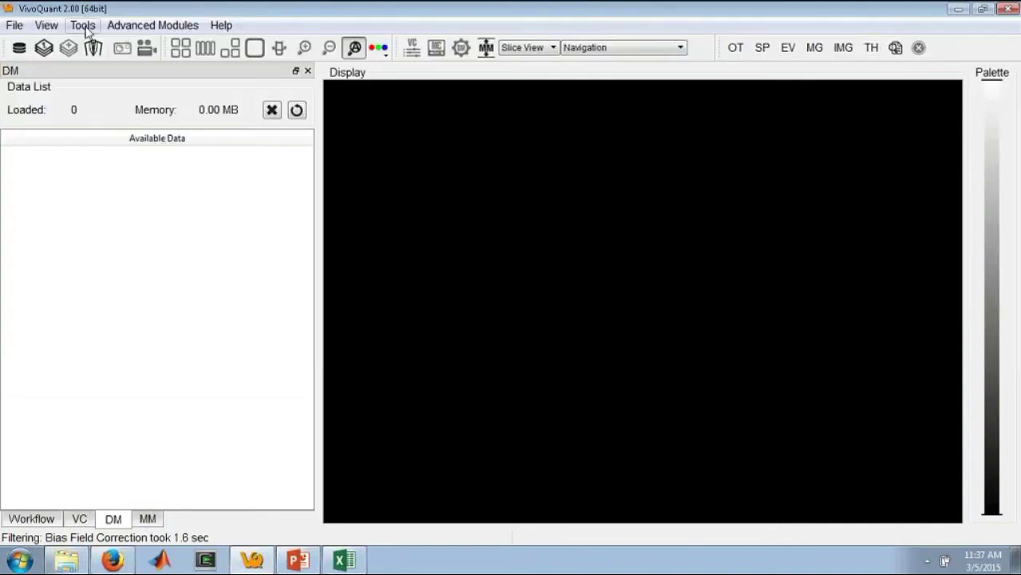
{"action": "left_click", "coordinate": [19, 47]}
{"action": "left_click", "coordinate": [229, 54]}
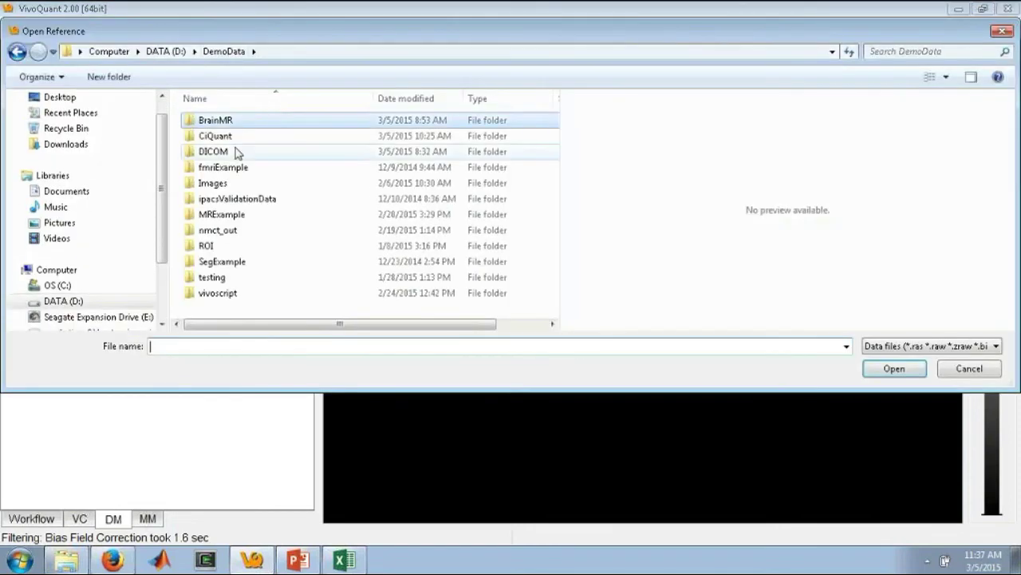
{"action": "double_click", "coordinate": [272, 135]}
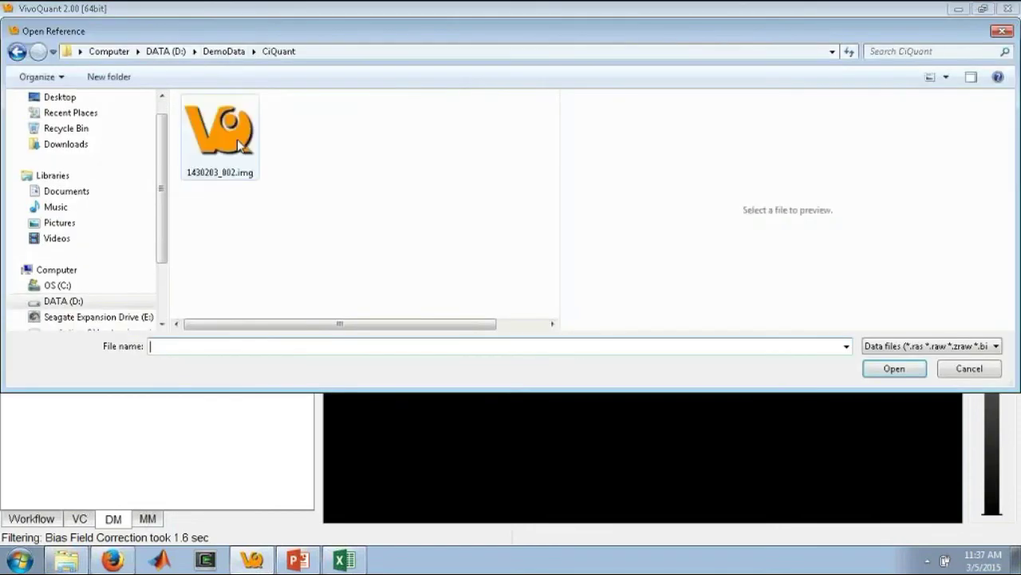
{"action": "left_click", "coordinate": [909, 346]}
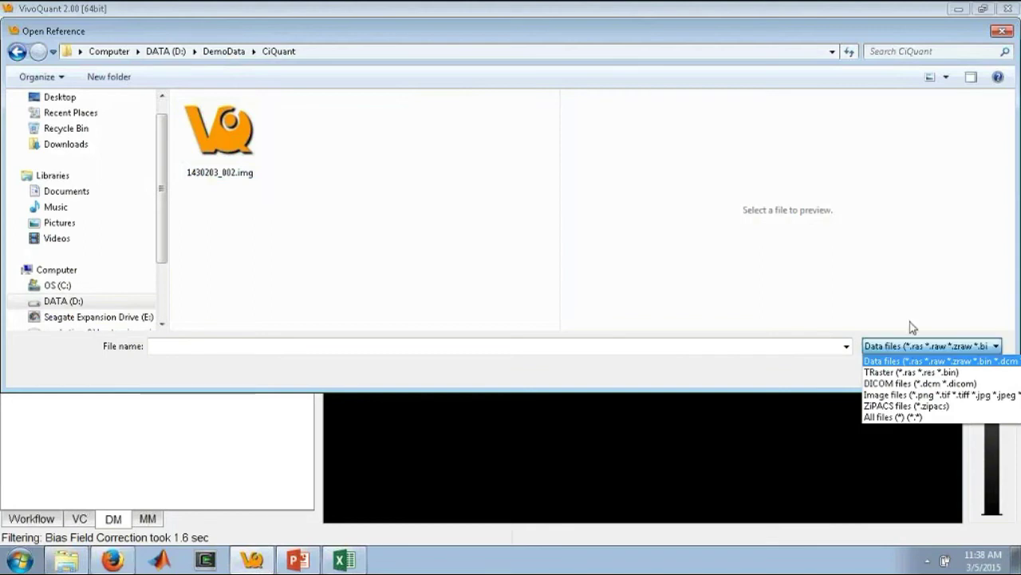
{"action": "left_click", "coordinate": [934, 395]}
{"action": "double_click", "coordinate": [224, 127]}
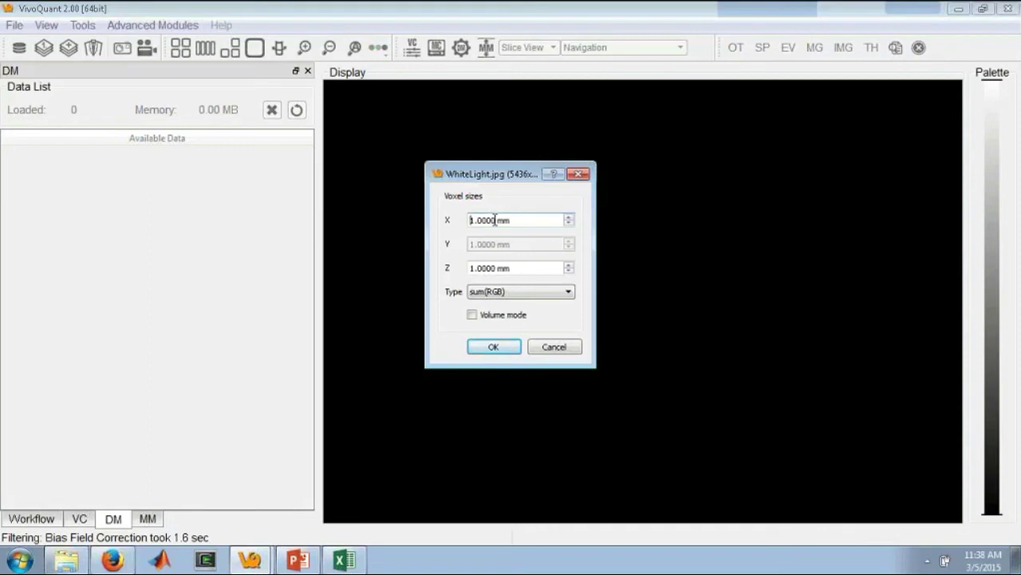
Set the X voxel size to 0.0442 mm and confirm.
{"action": "left_click_drag", "start_coordinate": [495, 220], "coordinate": [441, 215]}
{"action": "key", "text": "BackSpace"}
{"action": "type", "text": ".0442"}
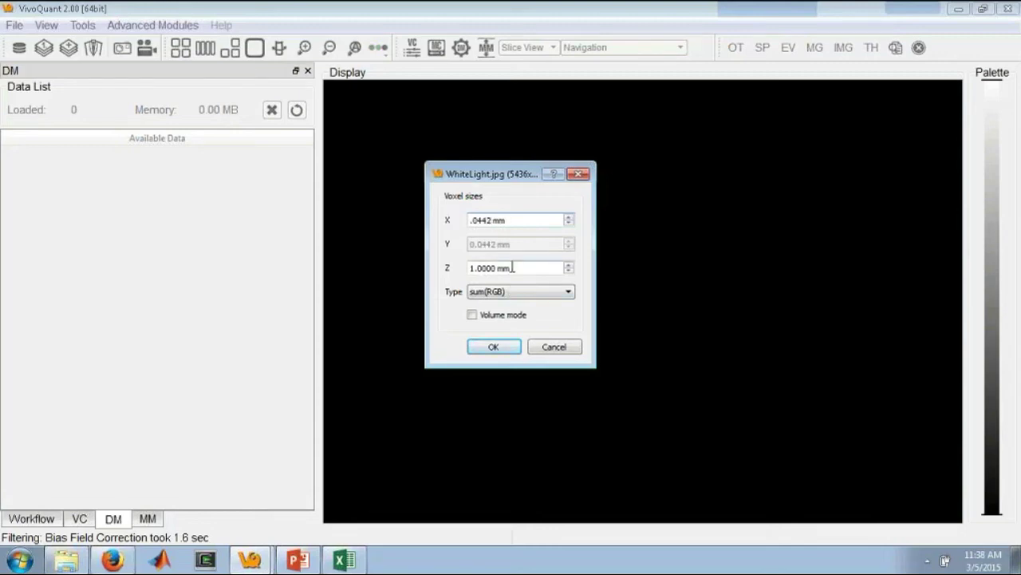
{"action": "left_click", "coordinate": [495, 351]}
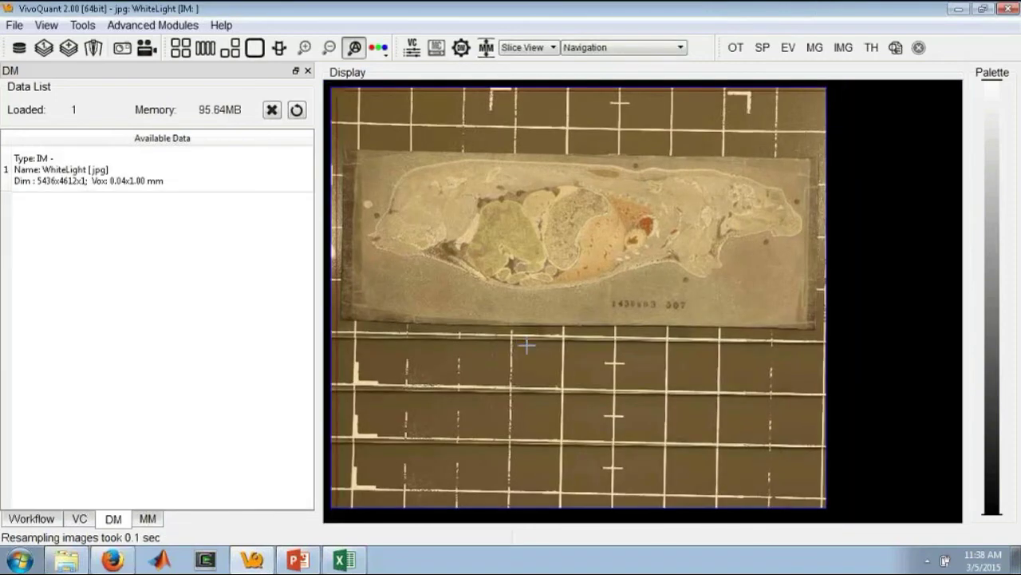
Place the crosshair on the tissue section and zoom in and out to inspect the slide.
{"action": "left_click", "coordinate": [553, 254]}
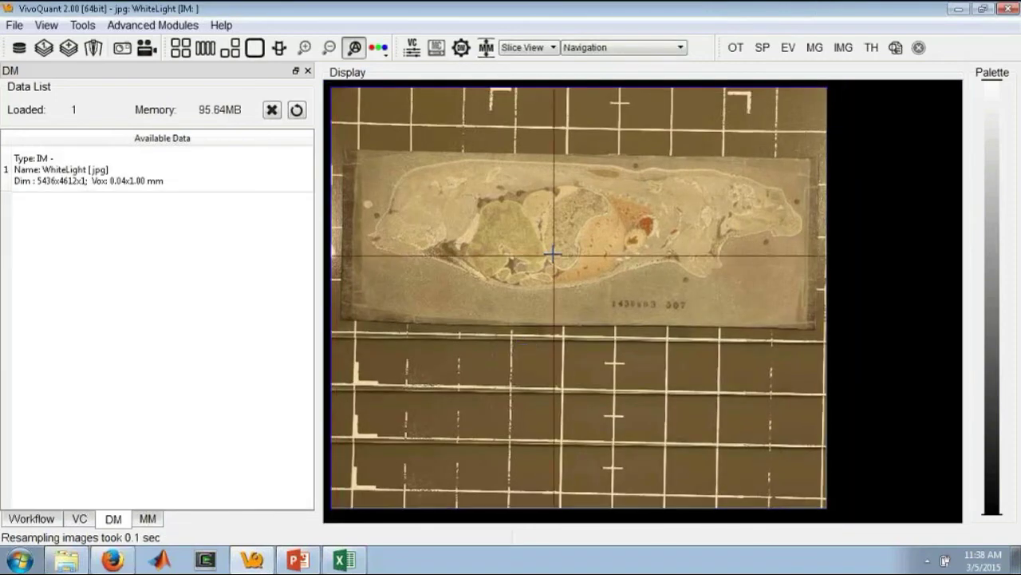
{"action": "left_click_drag", "start_coordinate": [553, 254], "coordinate": [592, 299]}
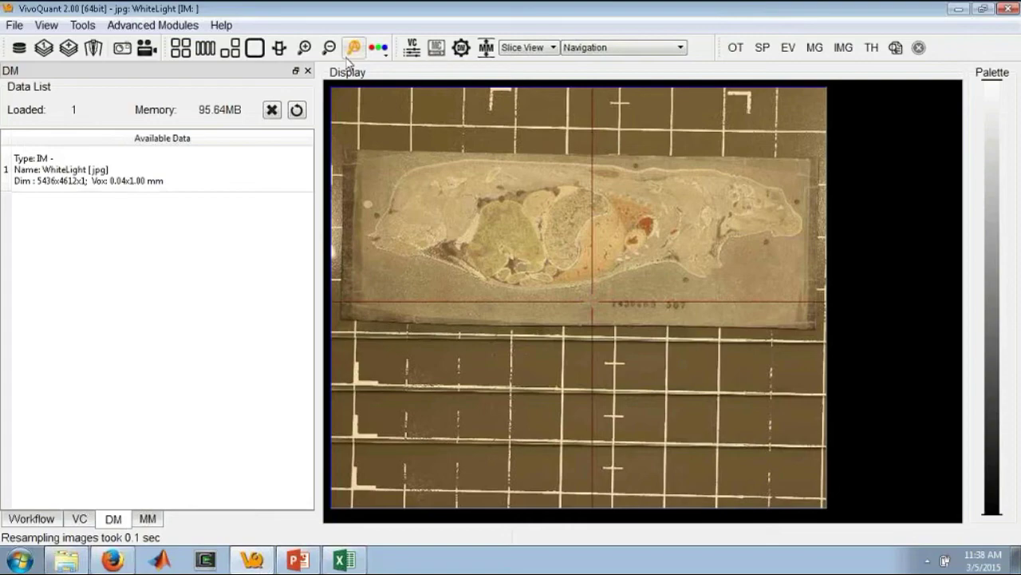
{"action": "left_click", "coordinate": [305, 48]}
{"action": "left_click", "coordinate": [305, 48]}
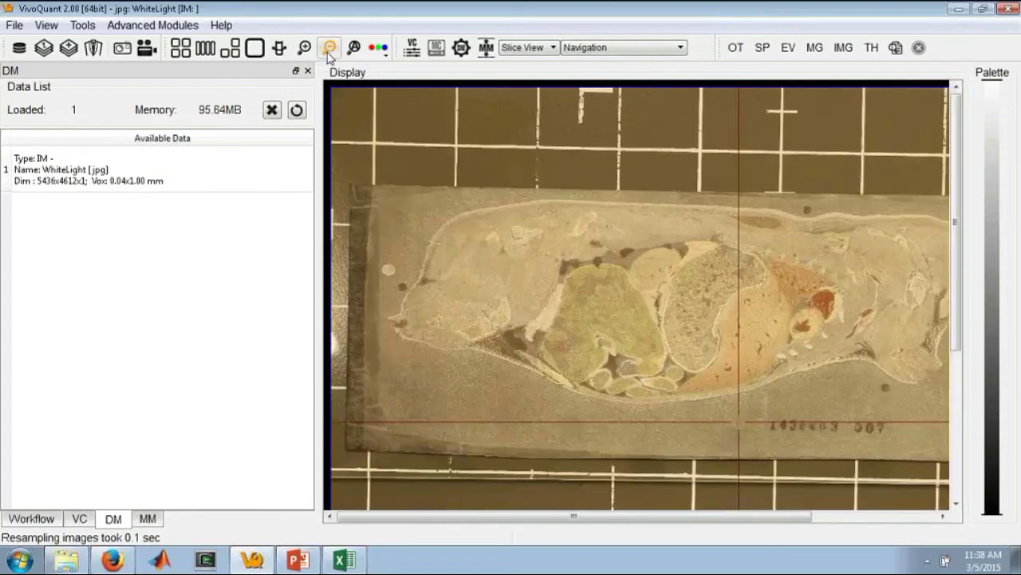
{"action": "left_click", "coordinate": [329, 48]}
{"action": "left_click", "coordinate": [330, 48]}
{"action": "left_click", "coordinate": [304, 48]}
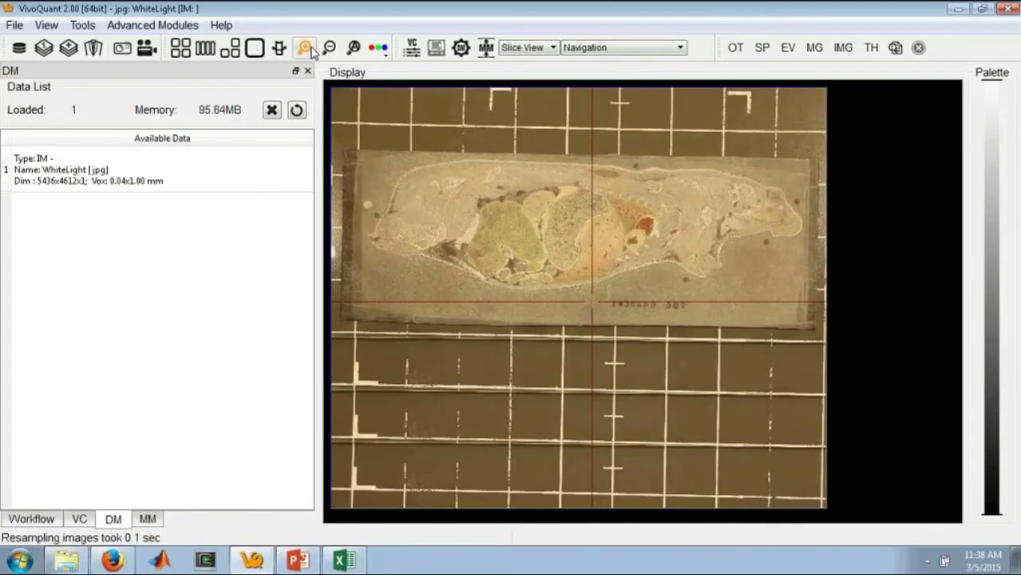
{"action": "left_click", "coordinate": [305, 48]}
{"action": "left_click", "coordinate": [305, 48]}
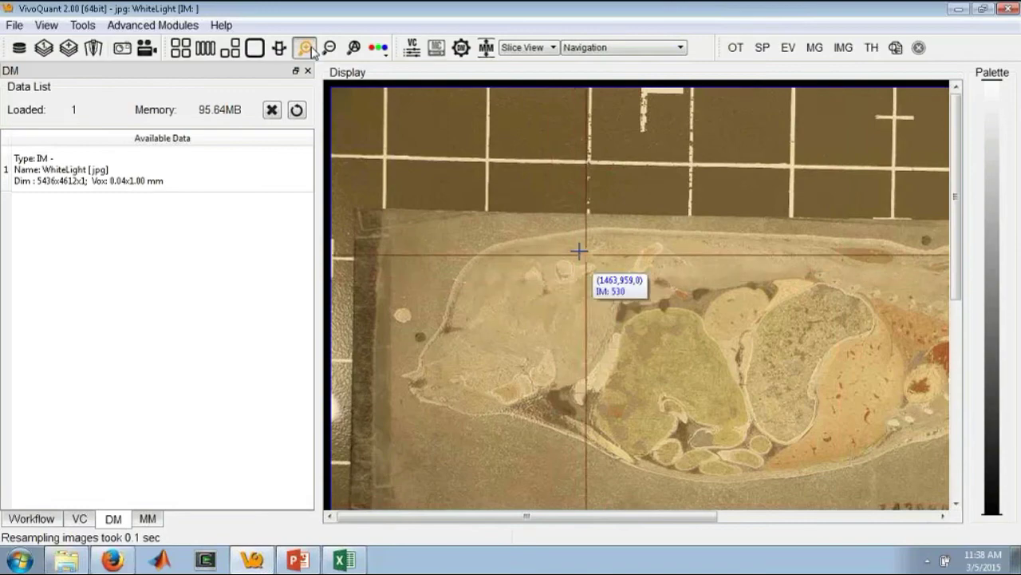
{"action": "left_click", "coordinate": [329, 47]}
{"action": "left_click", "coordinate": [328, 47]}
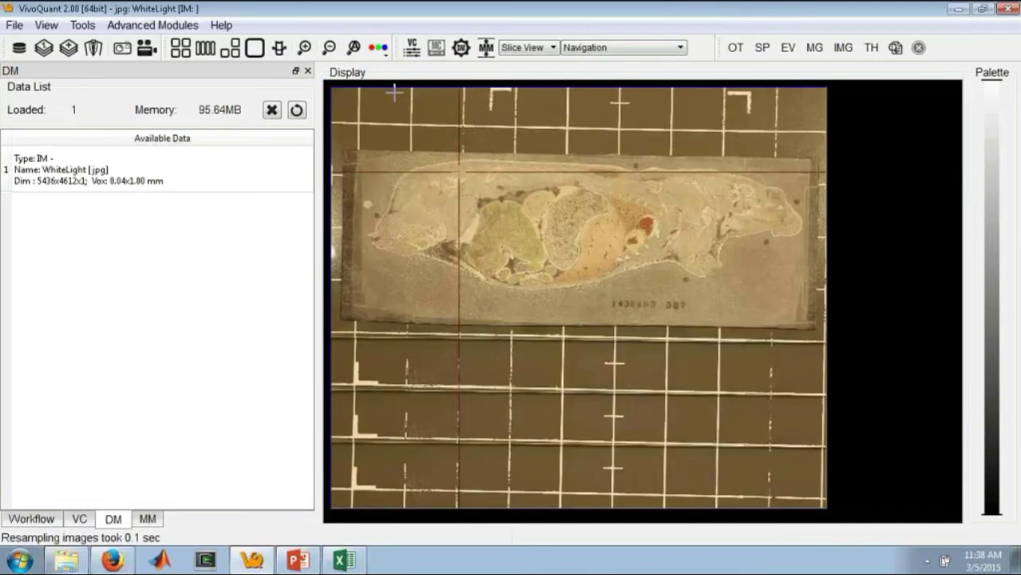
{"action": "left_click", "coordinate": [381, 49]}
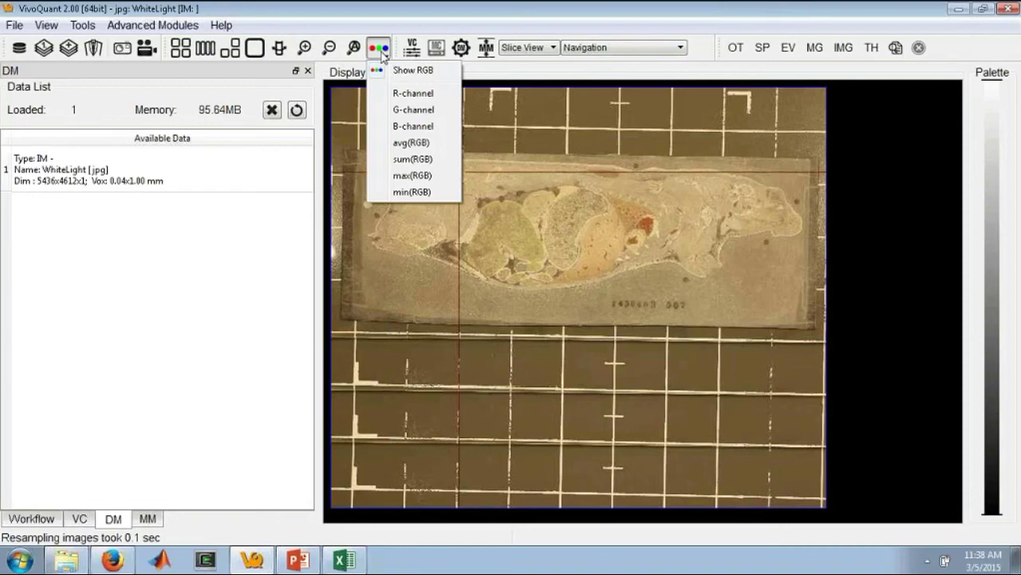
{"action": "left_click", "coordinate": [411, 142]}
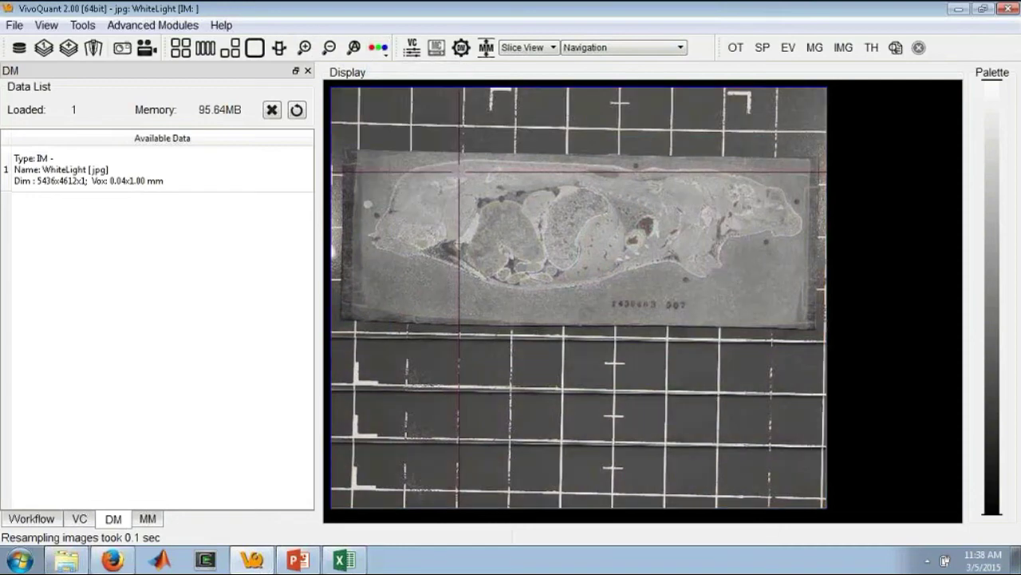
{"action": "left_click", "coordinate": [597, 255]}
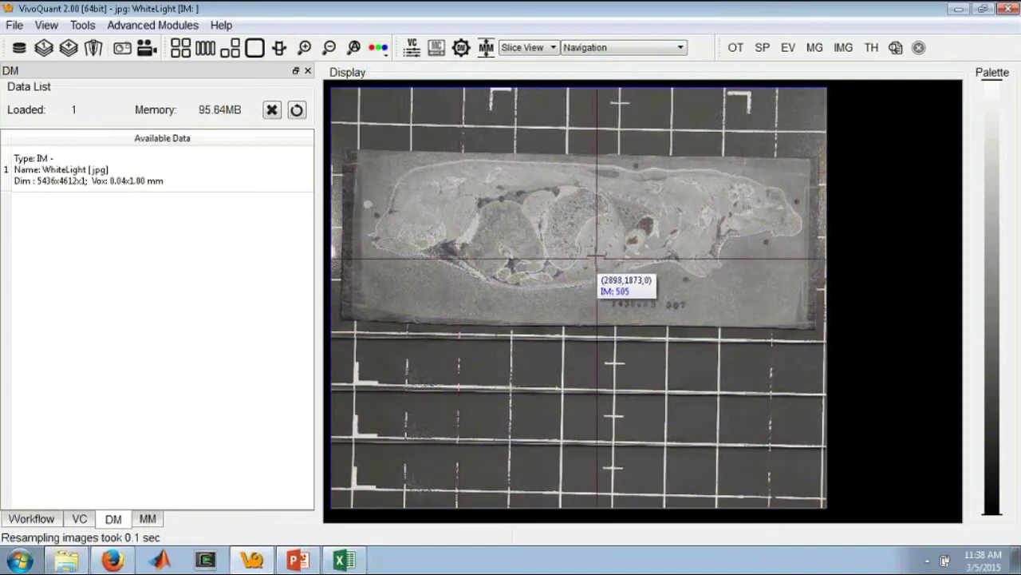
{"action": "left_click", "coordinate": [380, 48]}
{"action": "left_click", "coordinate": [392, 96]}
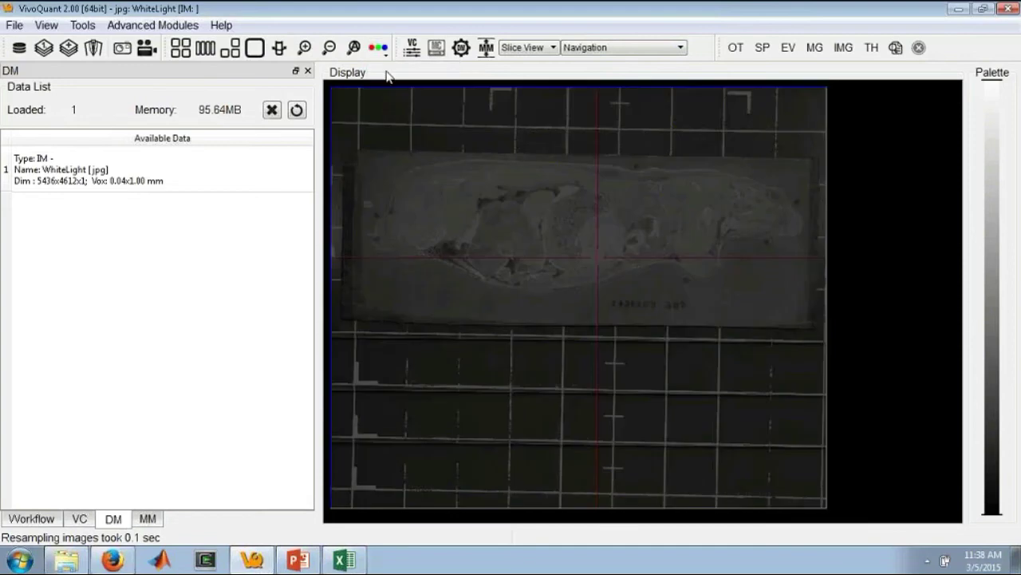
{"action": "left_click", "coordinate": [380, 47]}
{"action": "left_click", "coordinate": [390, 109]}
{"action": "left_click", "coordinate": [386, 49]}
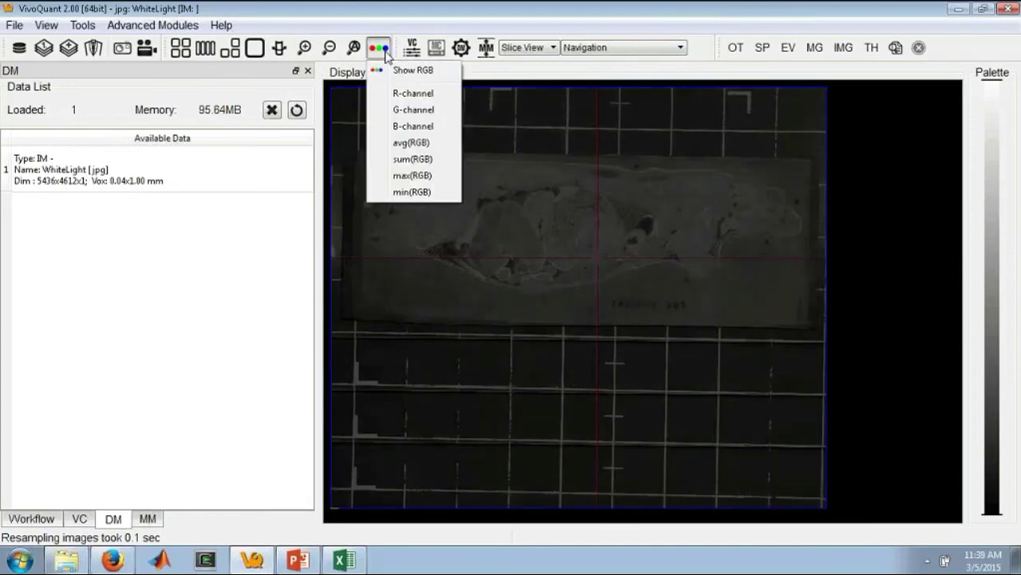
{"action": "left_click", "coordinate": [412, 154]}
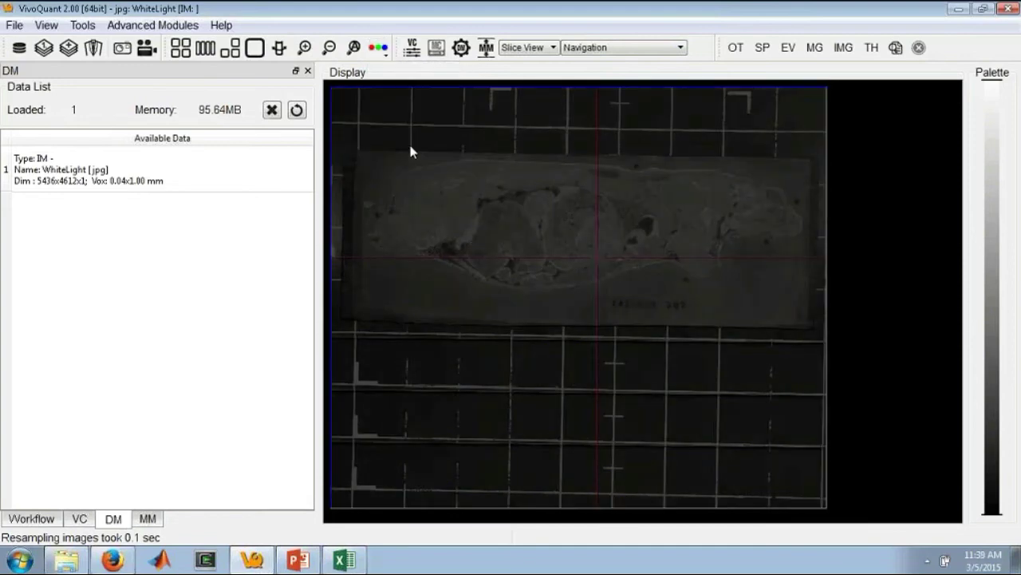
{"action": "left_click", "coordinate": [380, 51]}
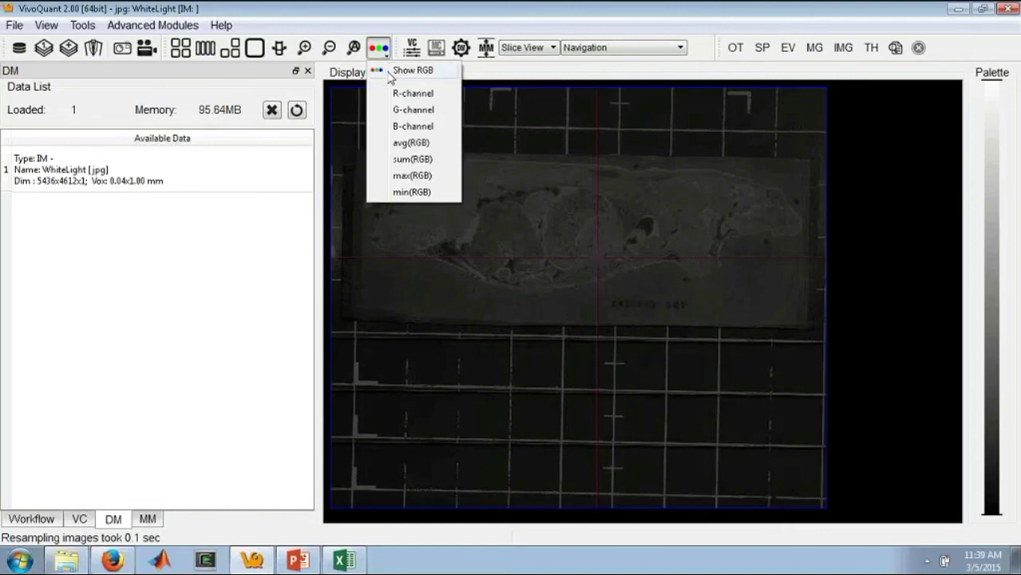
{"action": "left_click", "coordinate": [426, 71]}
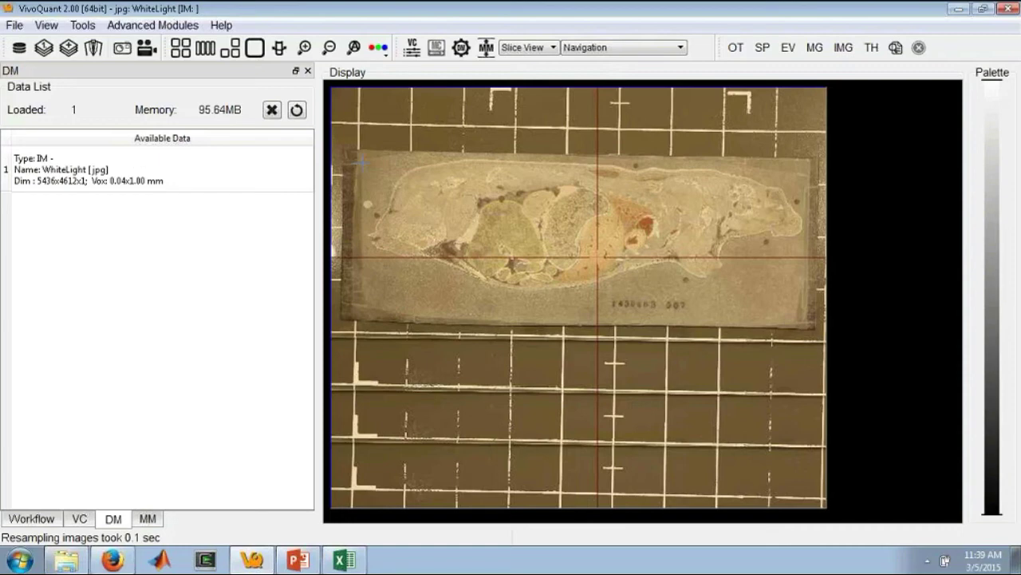
{"action": "left_click", "coordinate": [68, 50]}
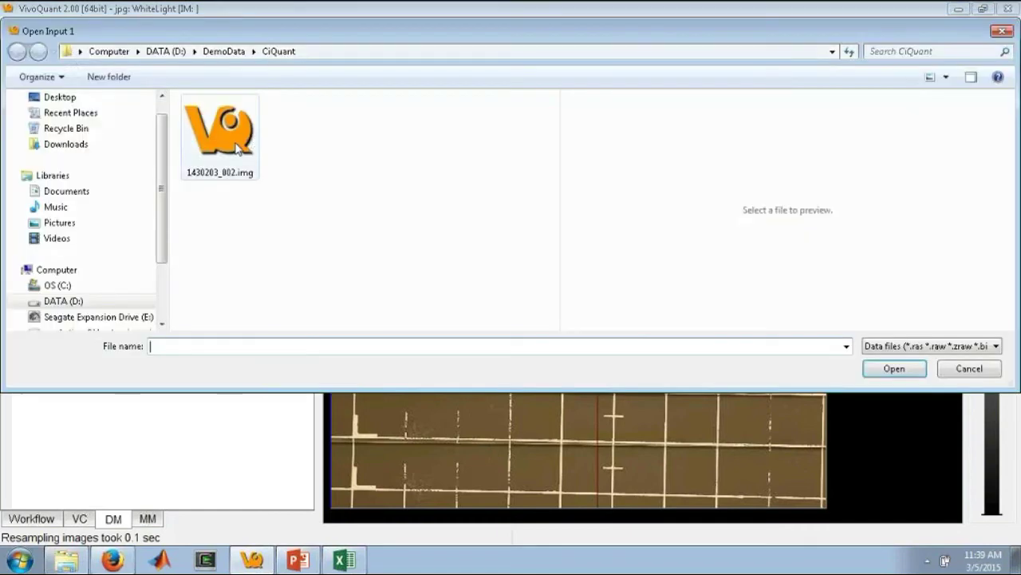
Append 1430203_002.img with 1.0 slice thickness and fit the whole slide in view.
{"action": "double_click", "coordinate": [224, 136]}
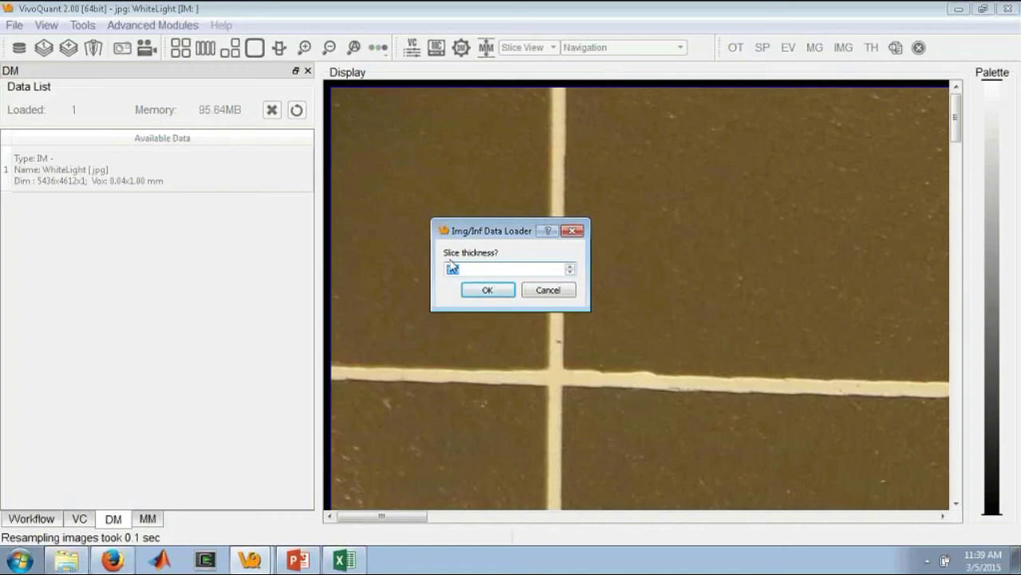
{"action": "left_click", "coordinate": [488, 292]}
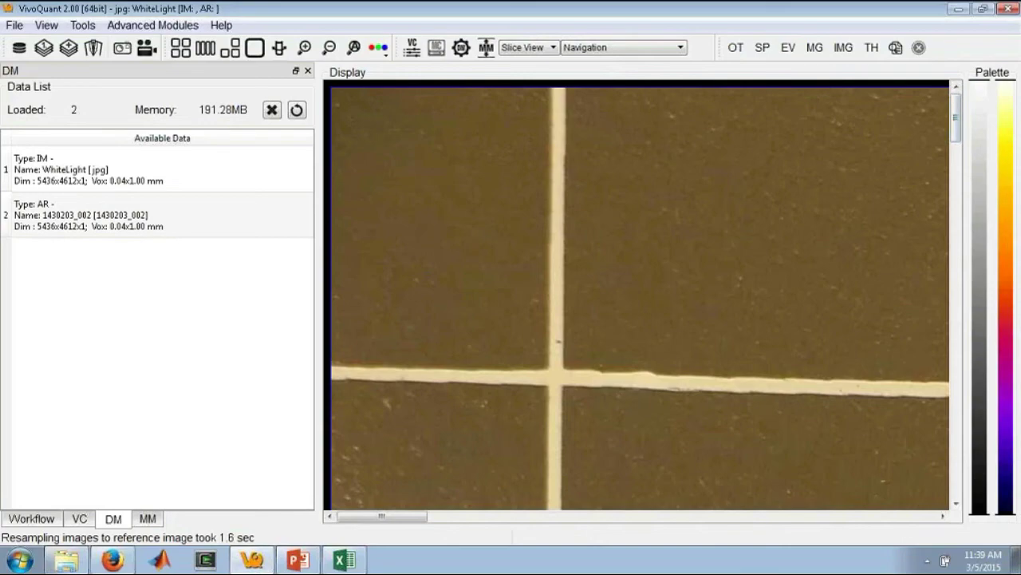
{"action": "left_click", "coordinate": [354, 47]}
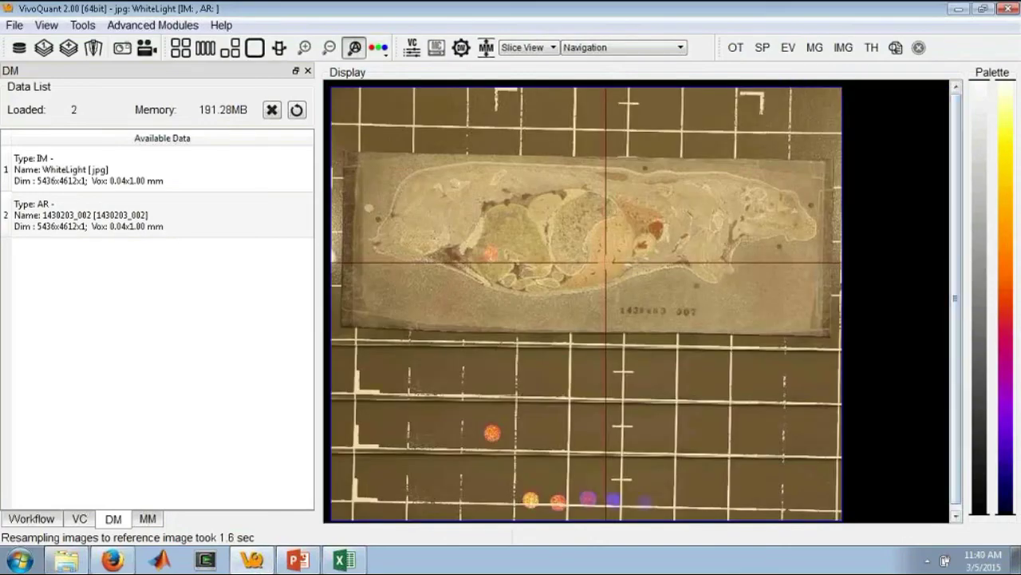
Move 1430203_002 above WhiteLight as dataset 1, lowering the display maximum to reveal faint spots.
{"action": "left_click_drag", "start_coordinate": [1007, 81], "coordinate": [1017, 519]}
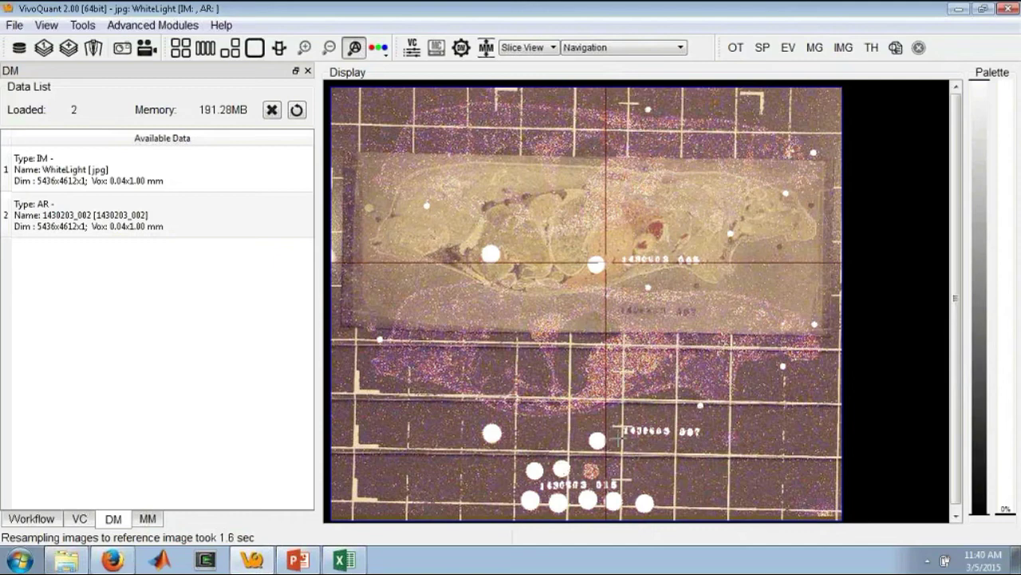
{"action": "left_click_drag", "start_coordinate": [90, 217], "coordinate": [145, 165]}
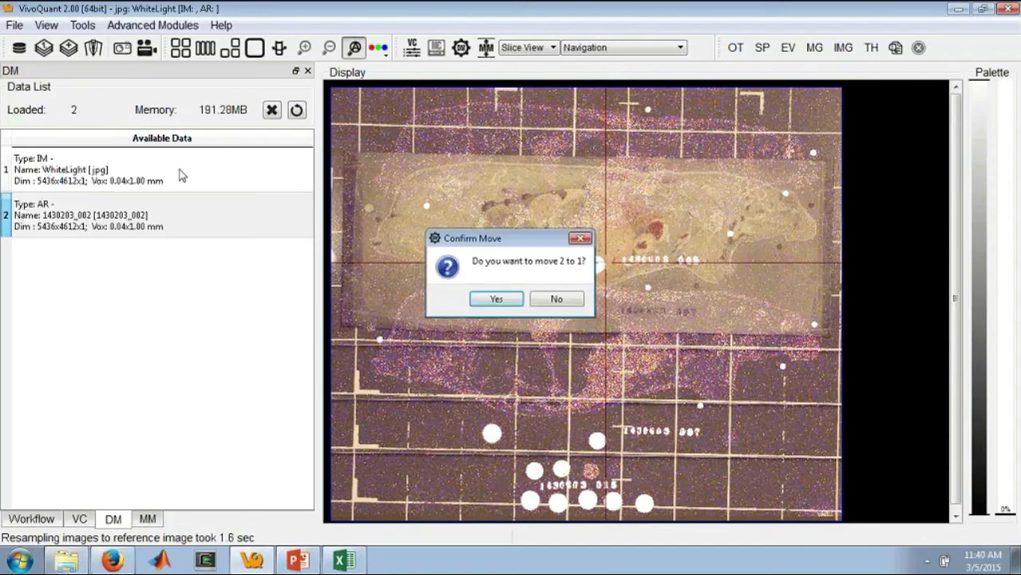
{"action": "left_click", "coordinate": [500, 300]}
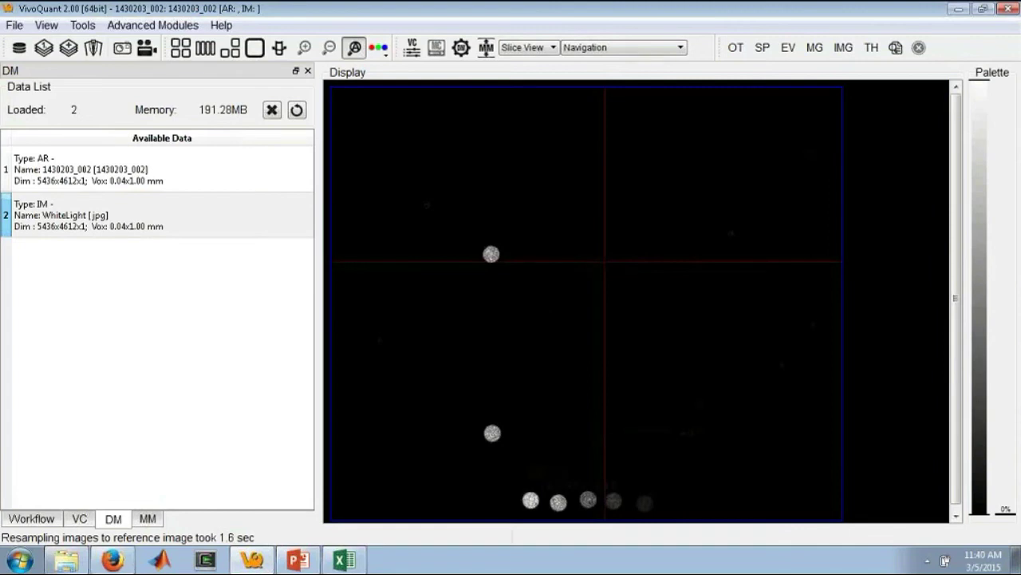
{"action": "left_click_drag", "start_coordinate": [979, 86], "coordinate": [980, 501]}
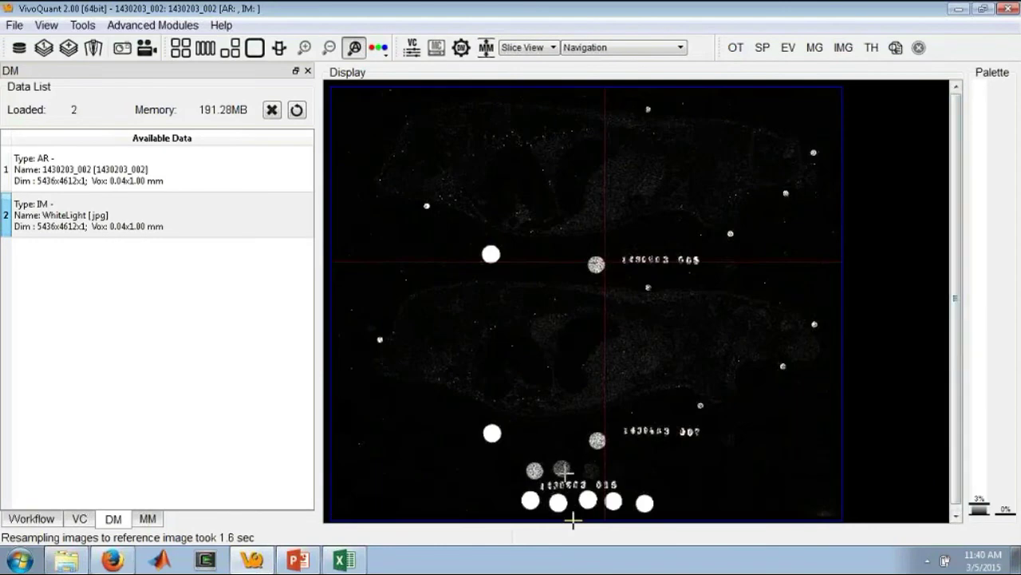
In the 3D ROI Tool, launch Autoradiography Calibration with 8 standards plus a background ROI.
{"action": "left_click", "coordinate": [611, 48]}
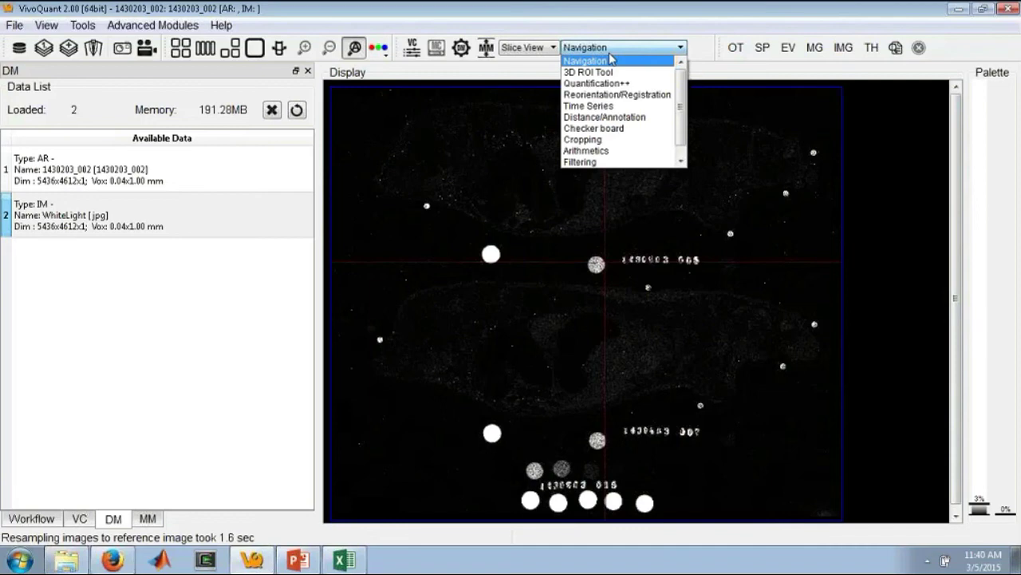
{"action": "left_click", "coordinate": [613, 72]}
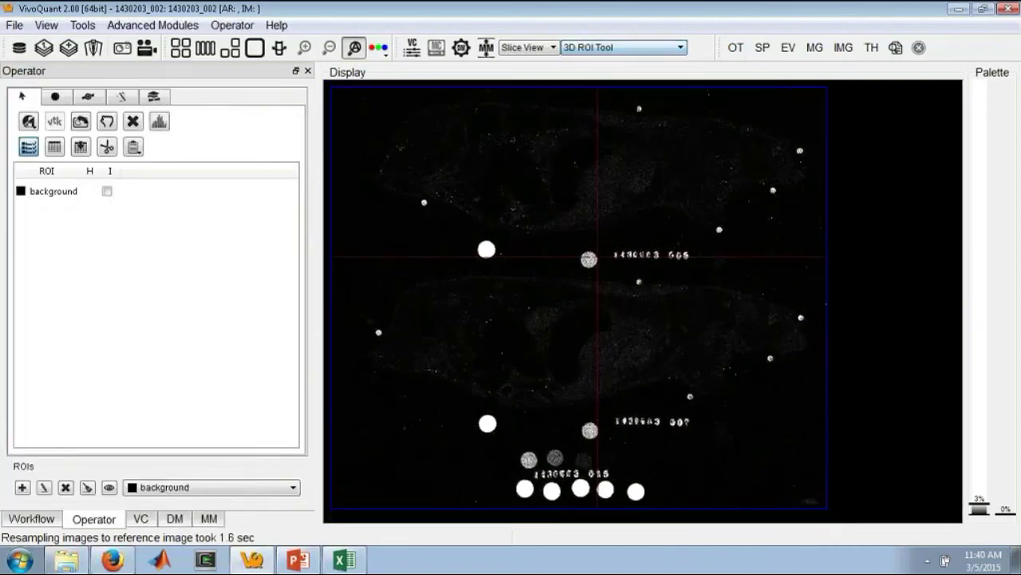
{"action": "left_click", "coordinate": [239, 26]}
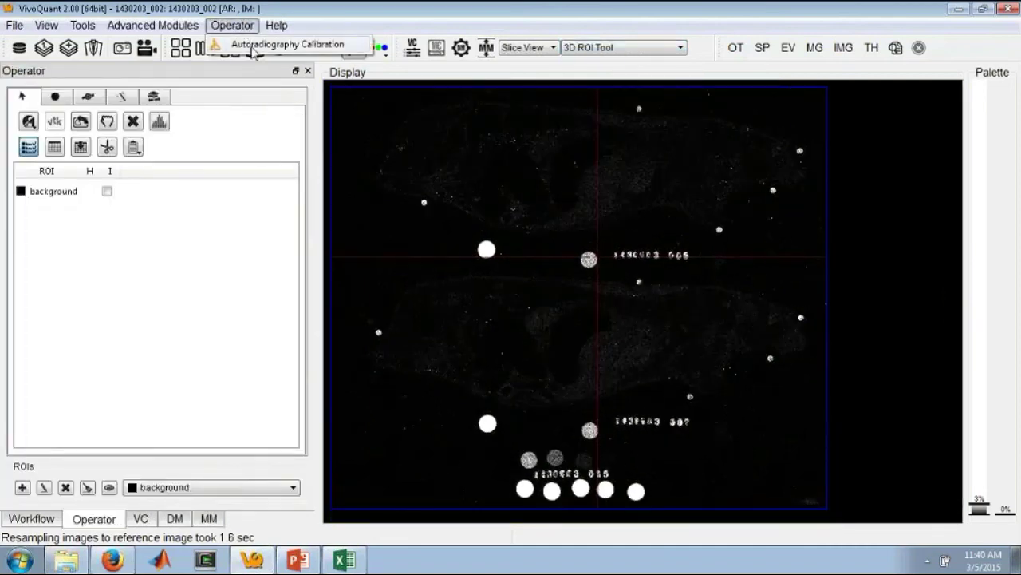
{"action": "left_click", "coordinate": [253, 48]}
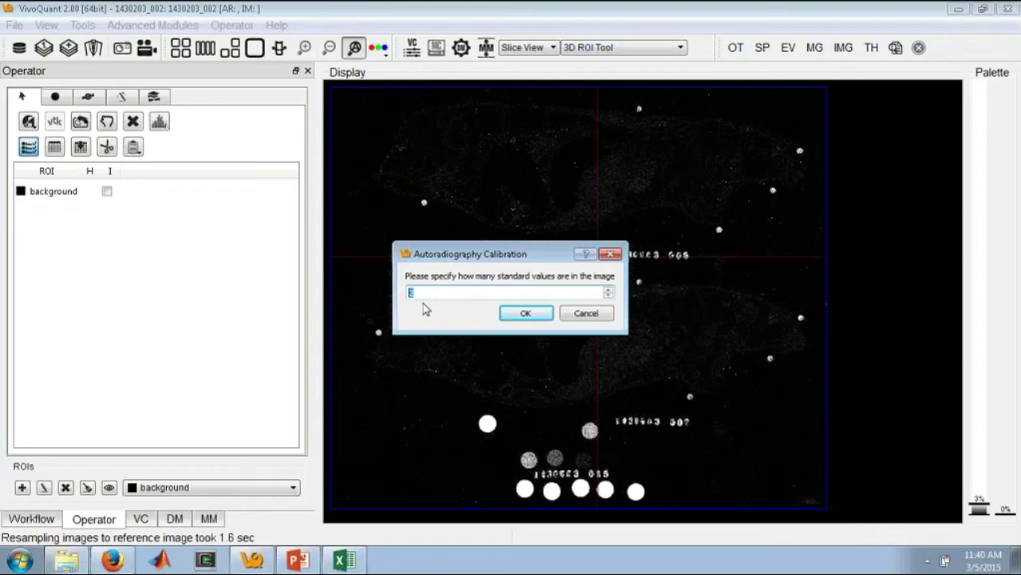
{"action": "type", "text": "8"}
{"action": "left_click", "coordinate": [535, 317]}
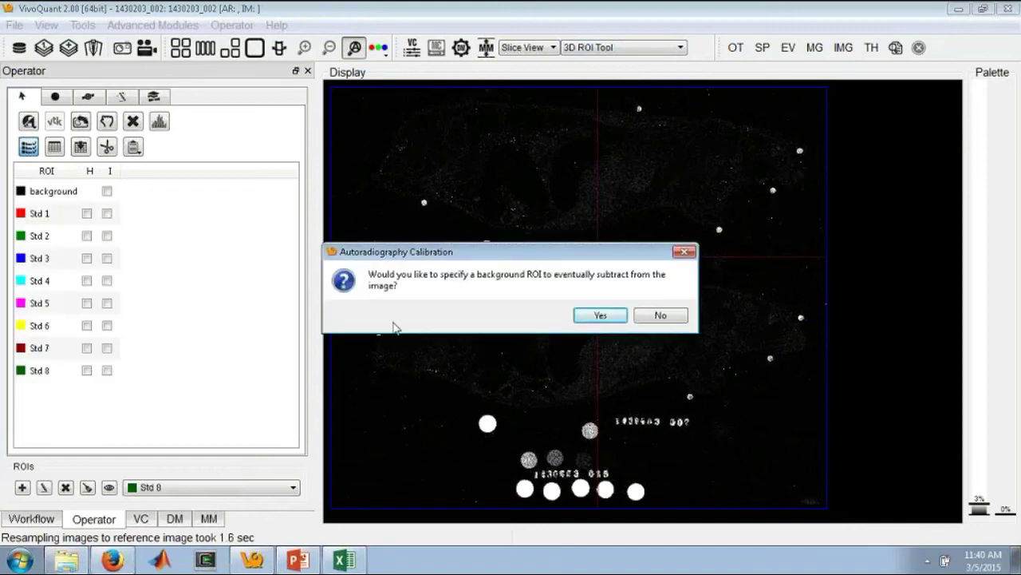
{"action": "left_click", "coordinate": [592, 317]}
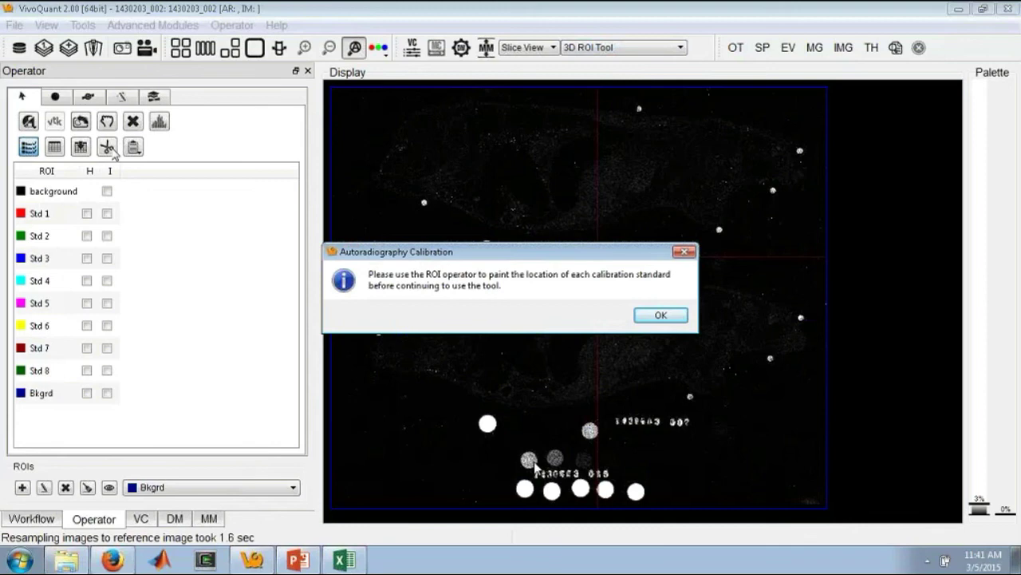
{"action": "left_click", "coordinate": [659, 315]}
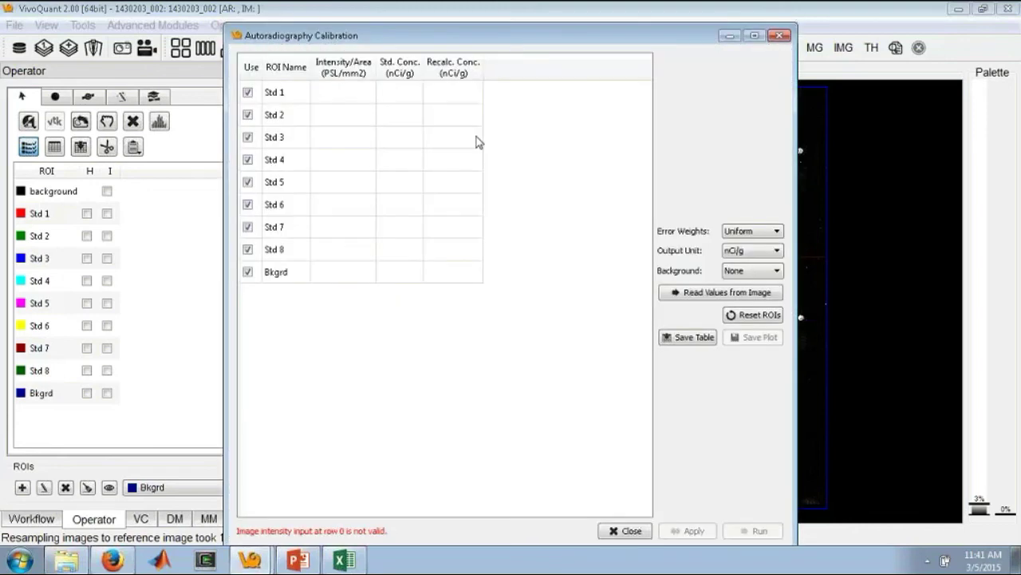
Paint the Bkgrd ROI in empty space at lower left with the 28 px sphere brush.
{"action": "left_click", "coordinate": [730, 36]}
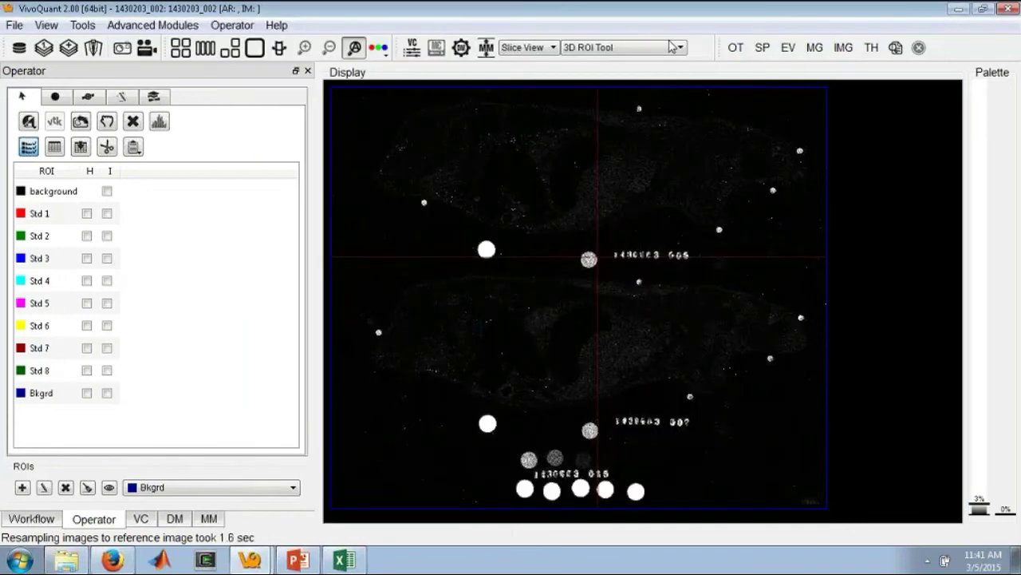
{"action": "left_click", "coordinate": [53, 97]}
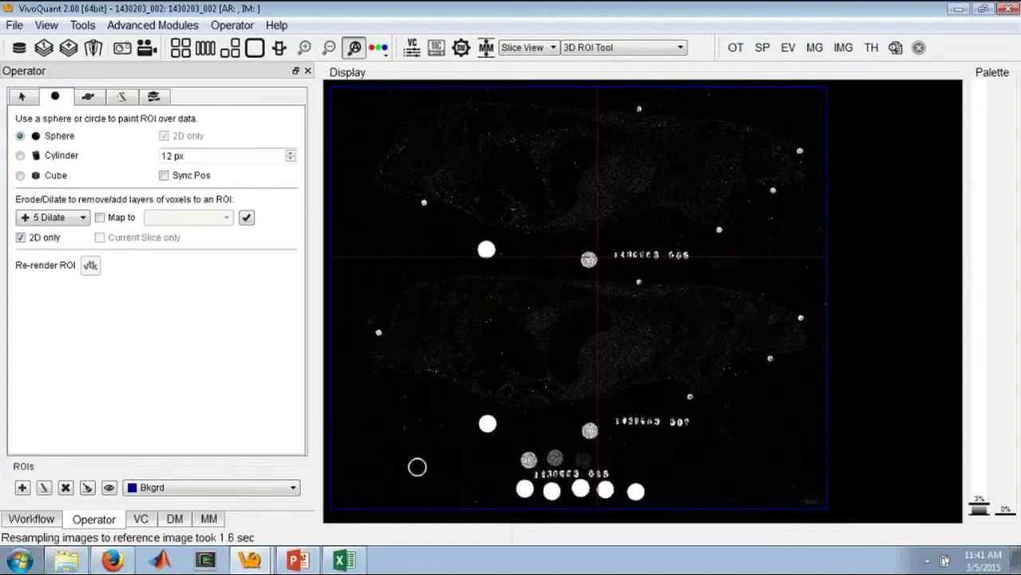
{"action": "scroll", "coordinate": [417, 467], "scroll_direction": "up", "scroll_amount": 8, "text": "ctrl"}
{"action": "left_click", "coordinate": [412, 472]}
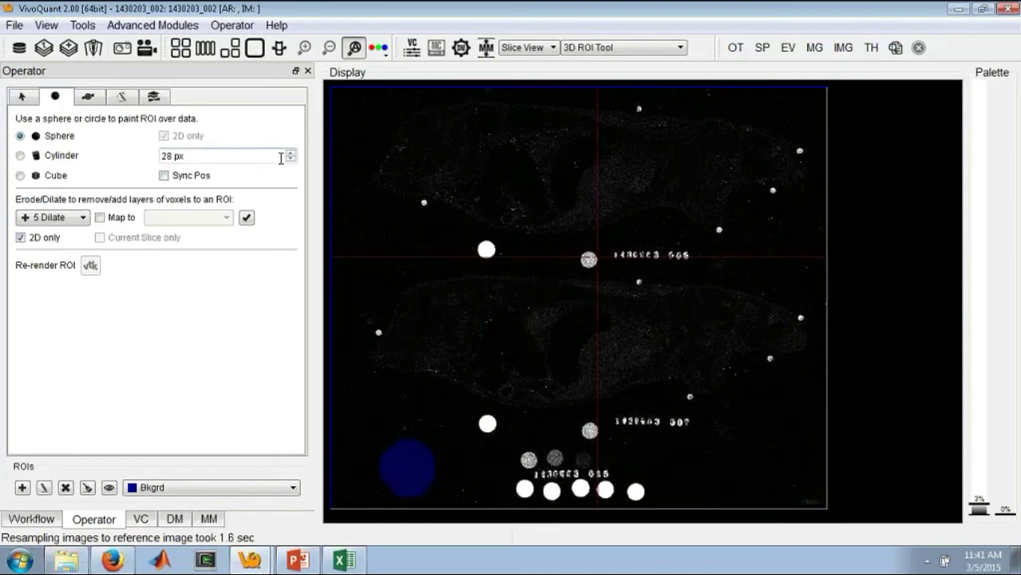
With a 12 px brush, paint Std 1–Std 5 on the five bottom-row standards.
{"action": "left_click_drag", "start_coordinate": [281, 157], "coordinate": [160, 158]}
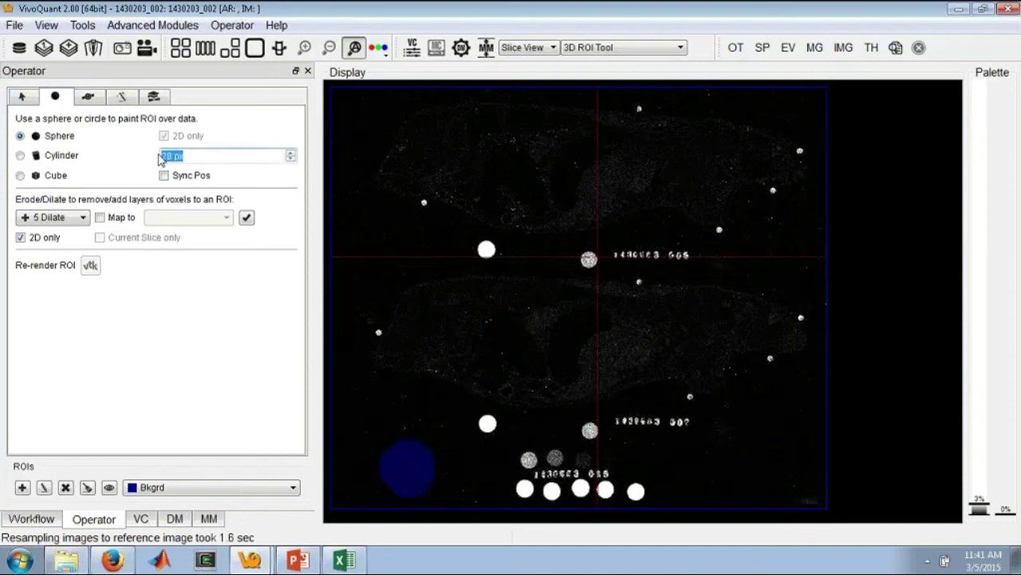
{"action": "type", "text": "12"}
{"action": "left_click", "coordinate": [212, 487]}
{"action": "left_click", "coordinate": [206, 383]}
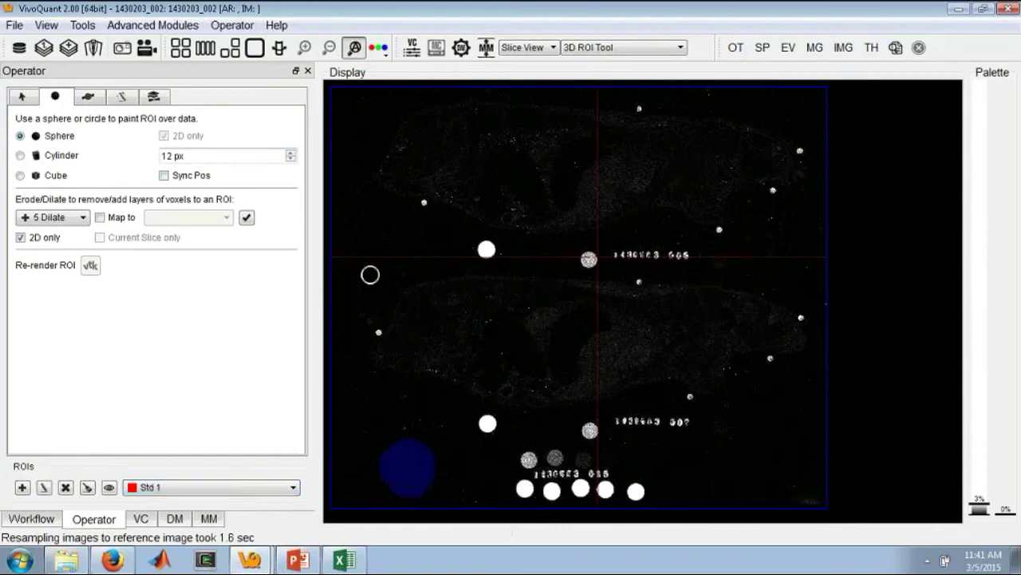
{"action": "left_click", "coordinate": [304, 47]}
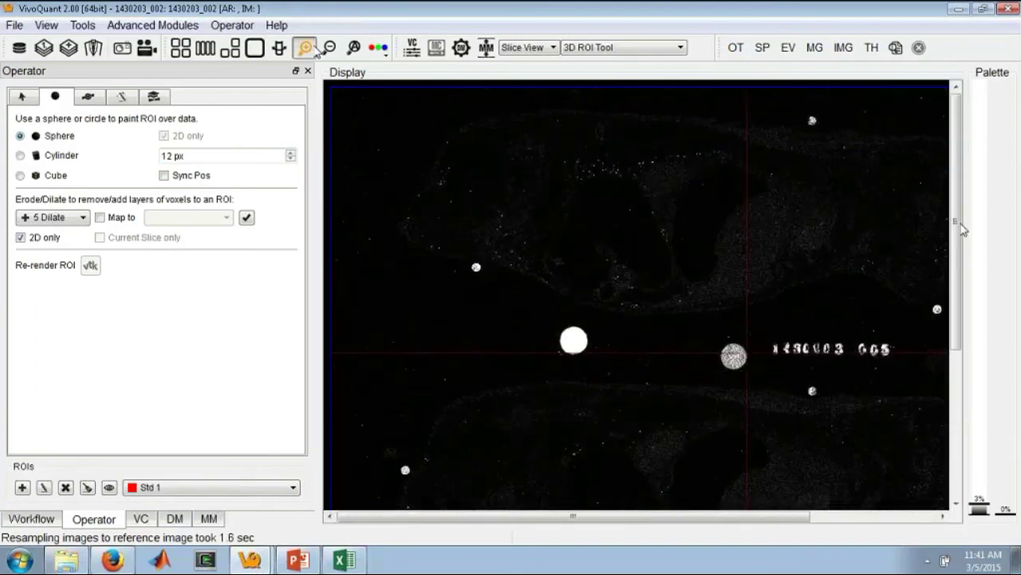
{"action": "scroll", "coordinate": [927, 403], "scroll_direction": "down", "scroll_amount": 2}
{"action": "scroll", "coordinate": [927, 402], "scroll_direction": "down", "scroll_amount": 1}
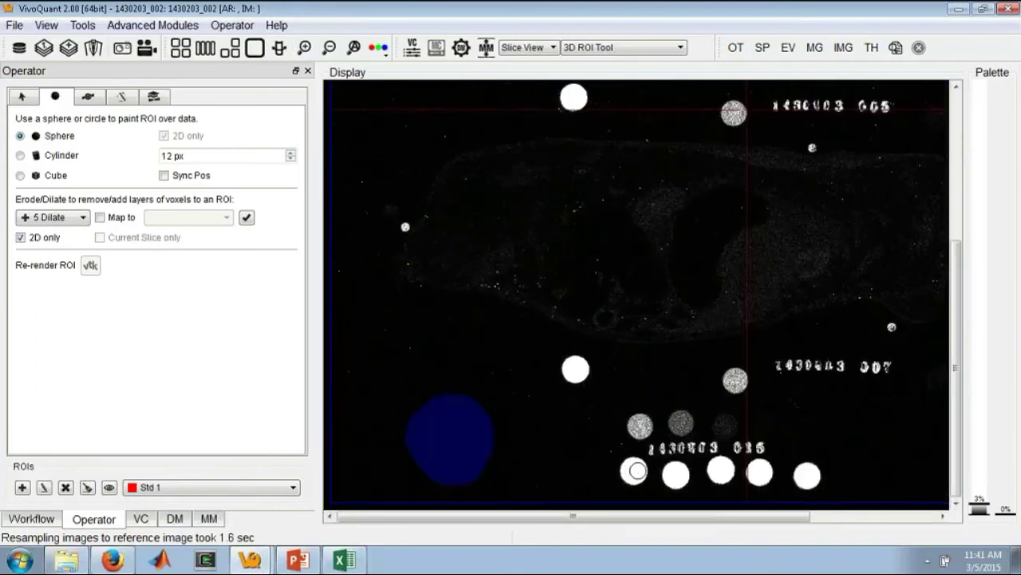
{"action": "left_click", "coordinate": [635, 470]}
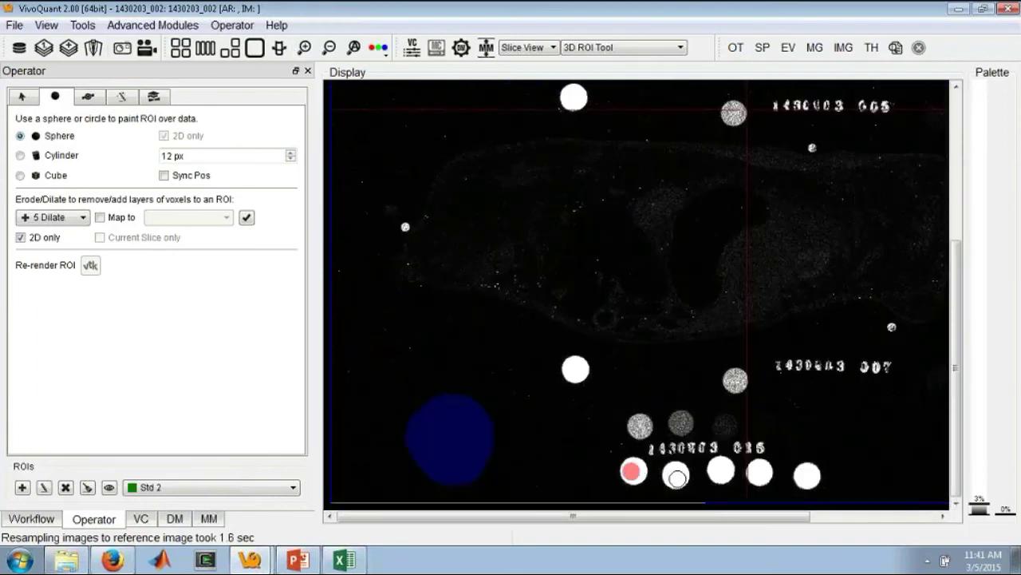
{"action": "left_click", "coordinate": [676, 477]}
{"action": "left_click", "coordinate": [721, 471]}
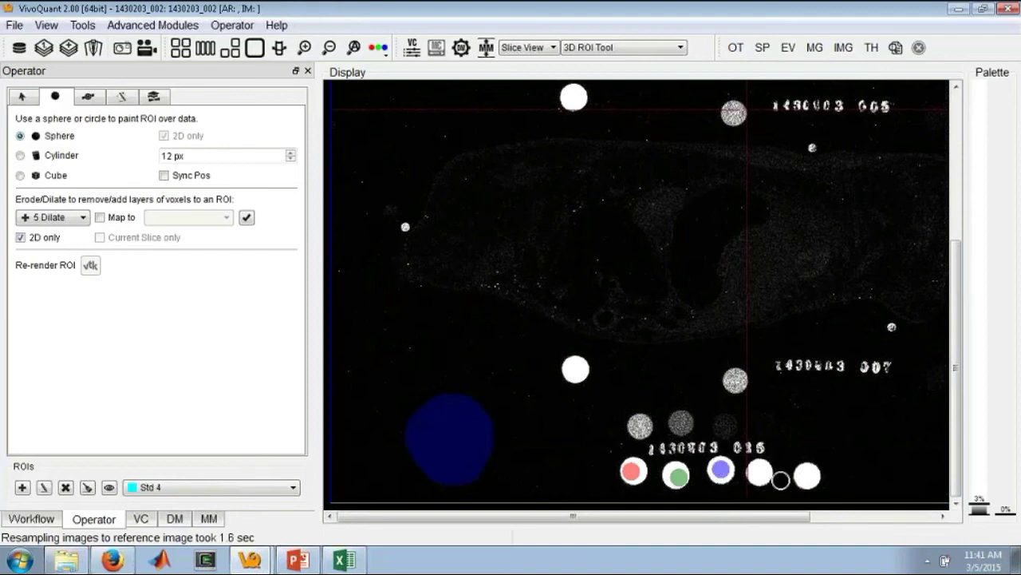
{"action": "left_click", "coordinate": [759, 472]}
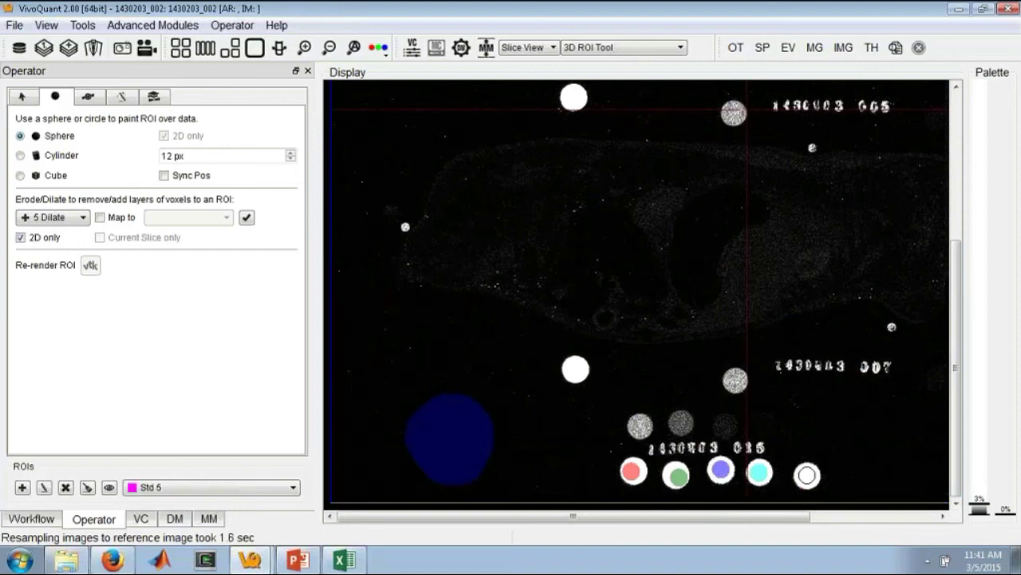
{"action": "left_click", "coordinate": [807, 475]}
Paint Std 6–Std 8 on the gray standard spots and bring back the calibration table.
{"action": "left_click", "coordinate": [639, 426]}
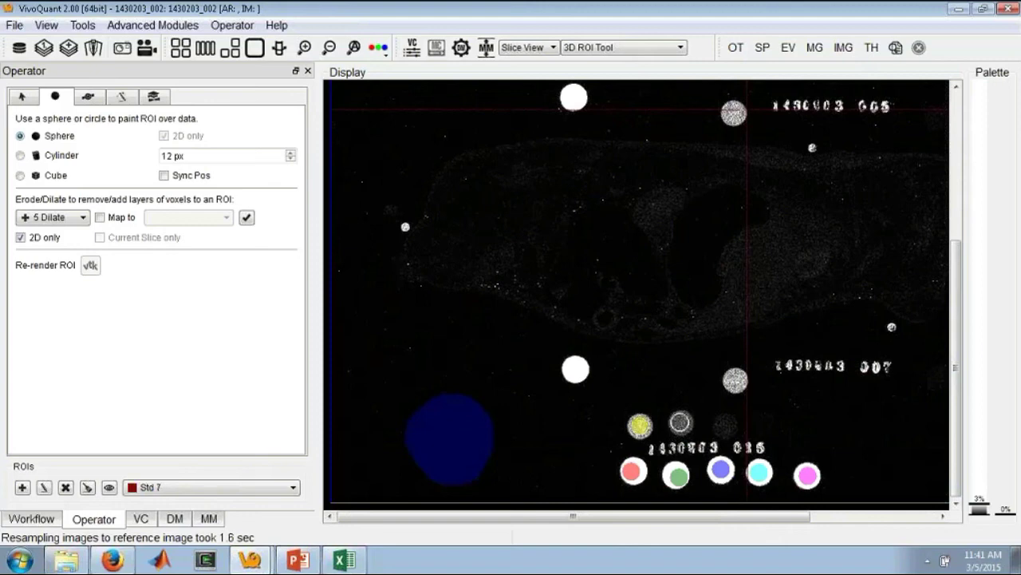
{"action": "left_click", "coordinate": [680, 422]}
{"action": "key", "text": "Down"}
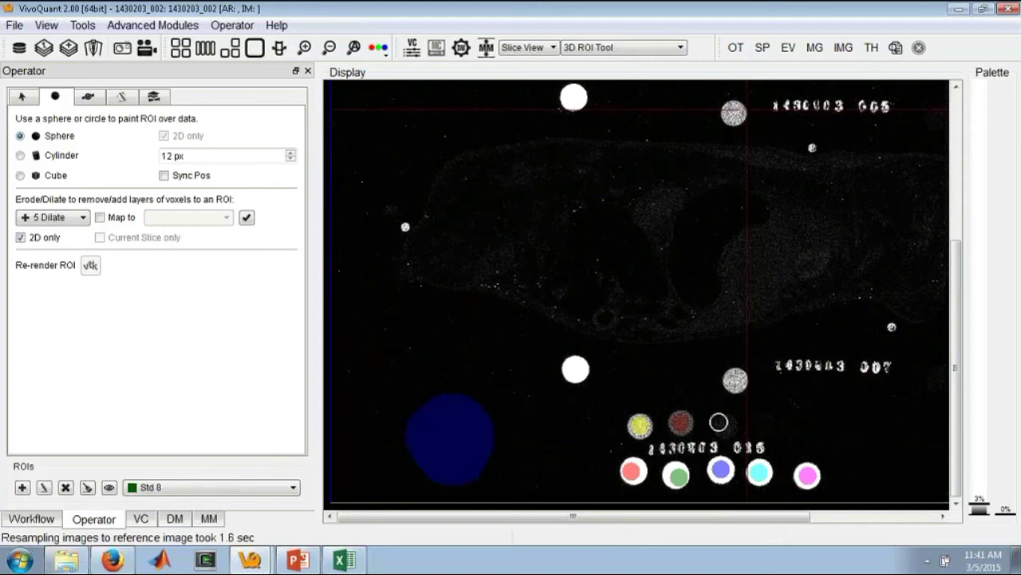
{"action": "left_click", "coordinate": [721, 423]}
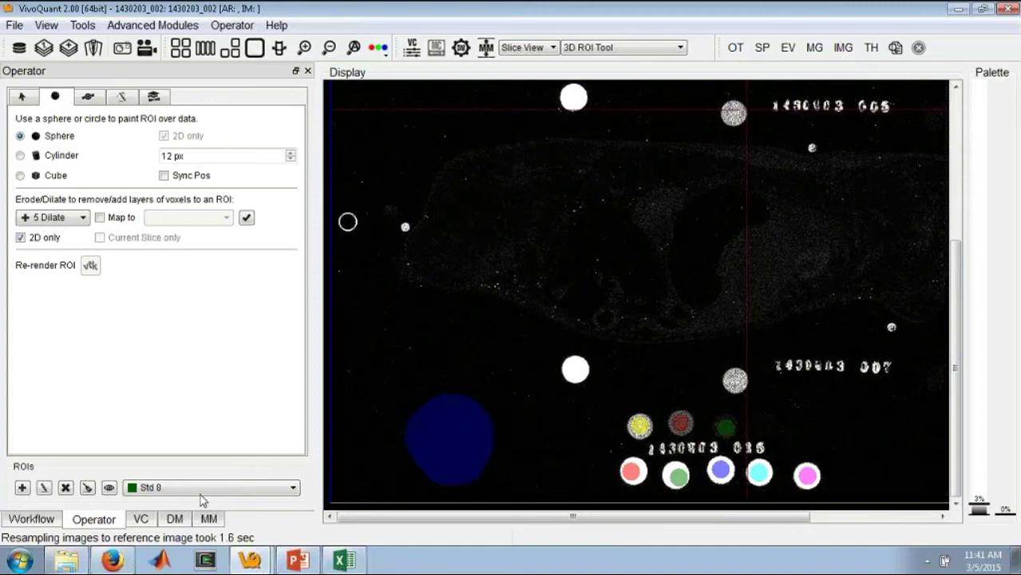
{"action": "mouse_move", "coordinate": [250, 559]}
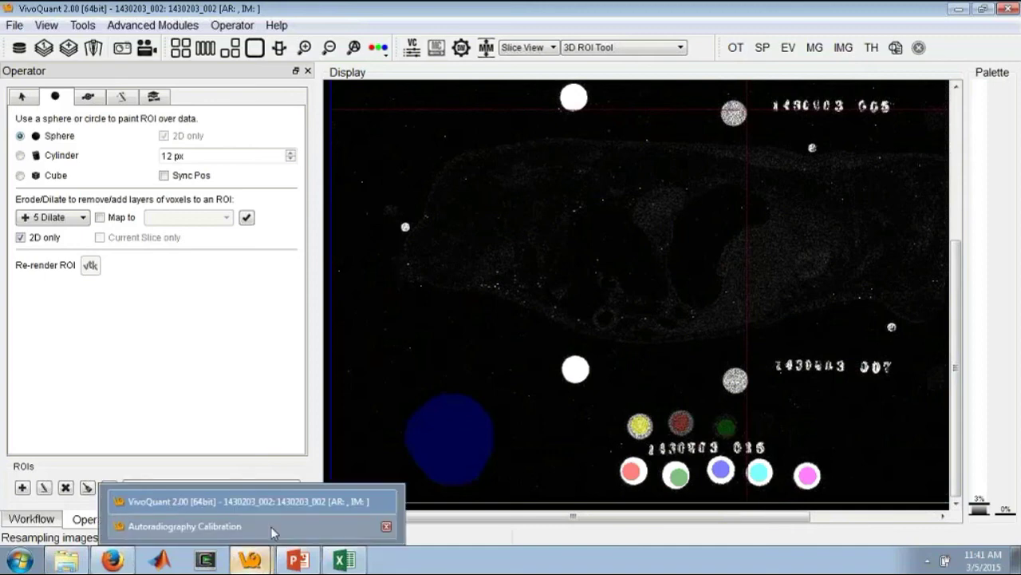
{"action": "left_click", "coordinate": [184, 526]}
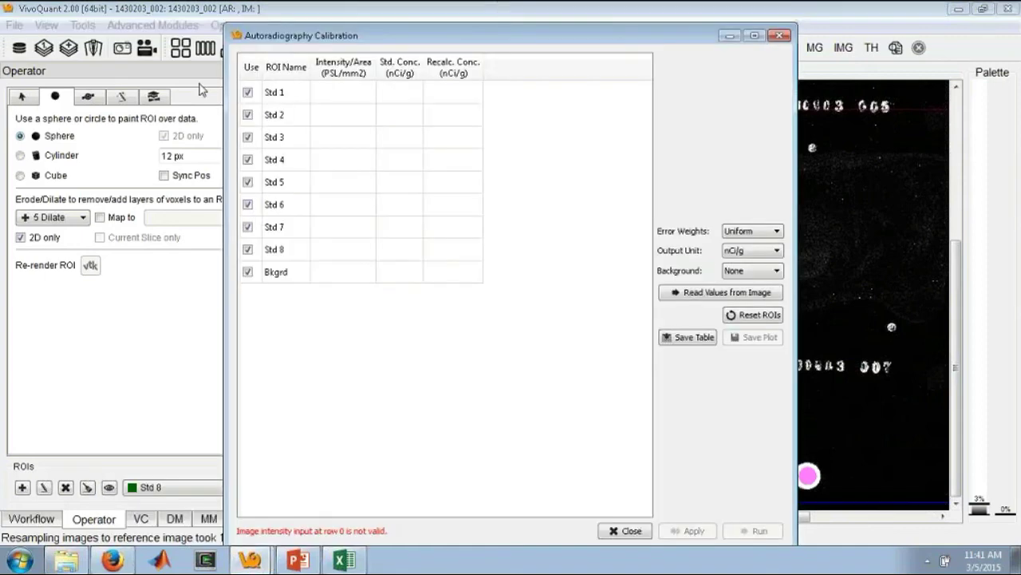
Set error weighting to 1/x^2, output unit to uCi/mg, and Bkgrd as the background region.
{"action": "left_click", "coordinate": [749, 231]}
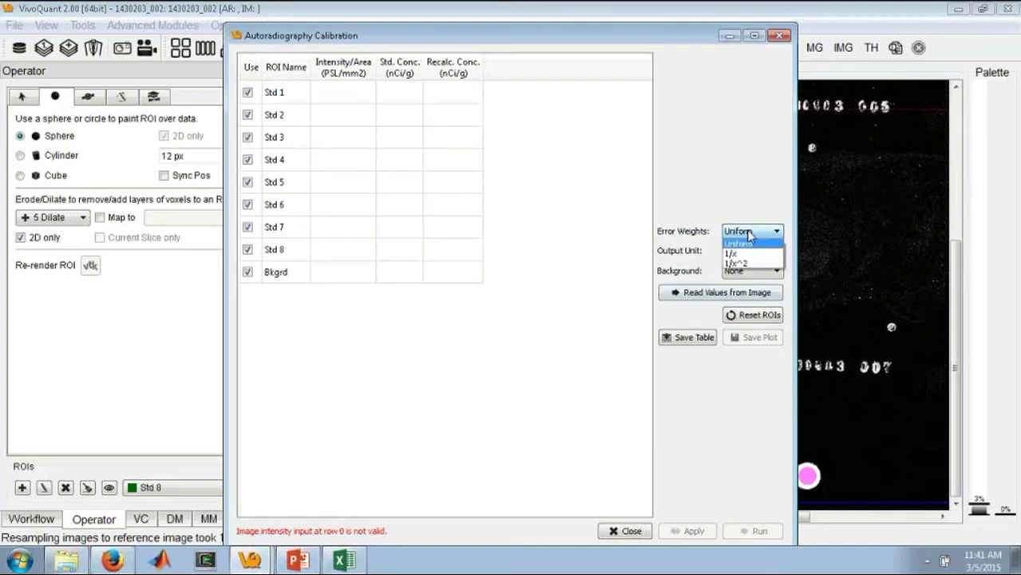
{"action": "left_click", "coordinate": [750, 232]}
{"action": "left_click", "coordinate": [749, 231]}
{"action": "left_click", "coordinate": [738, 263]}
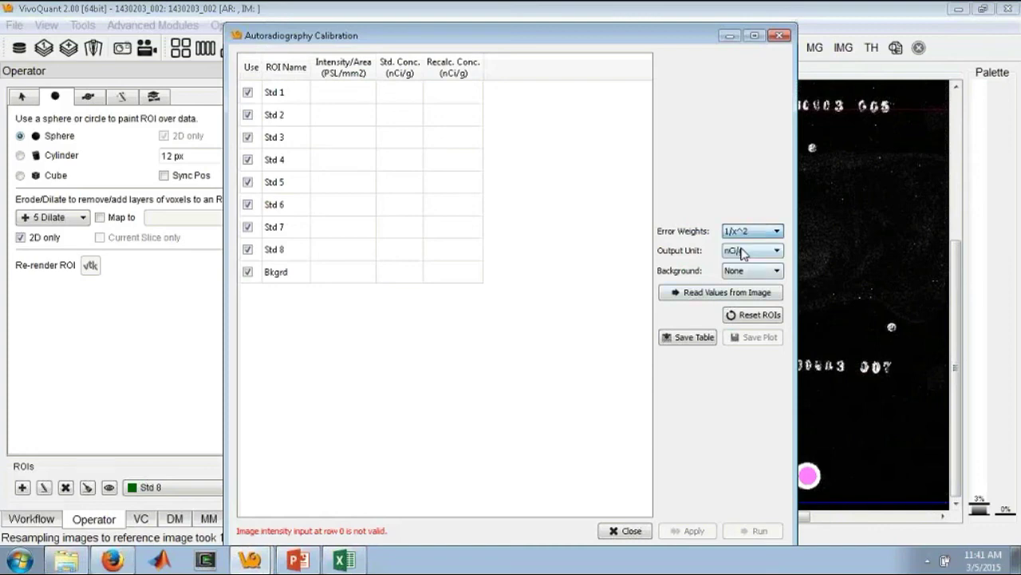
{"action": "left_click", "coordinate": [742, 252]}
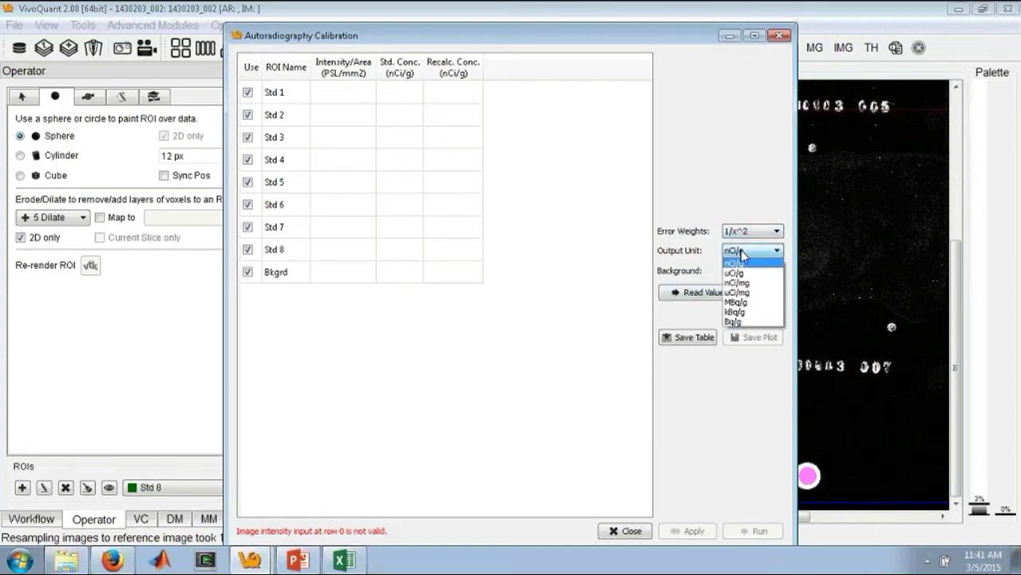
{"action": "left_click", "coordinate": [744, 293]}
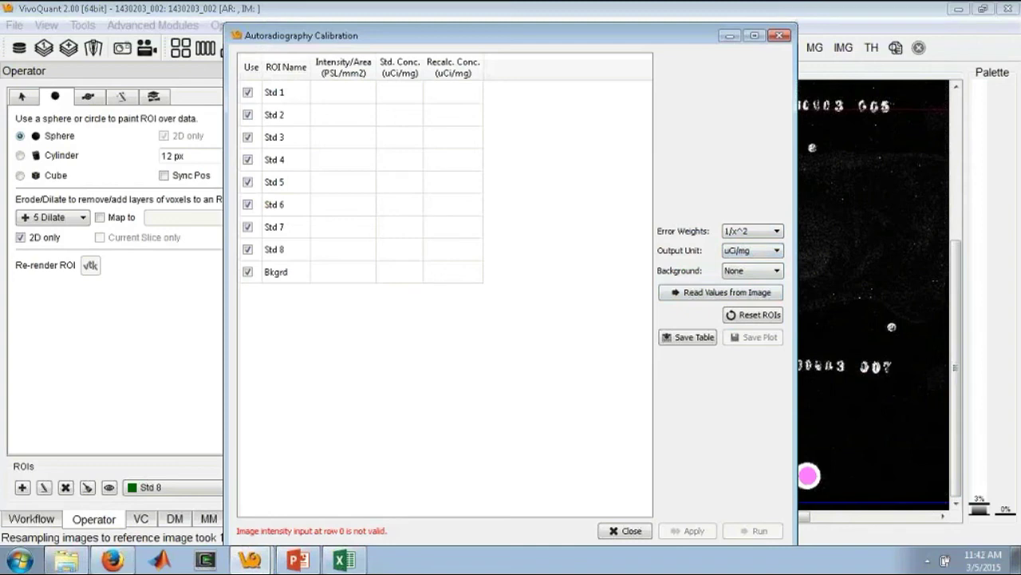
{"action": "left_click", "coordinate": [744, 272]}
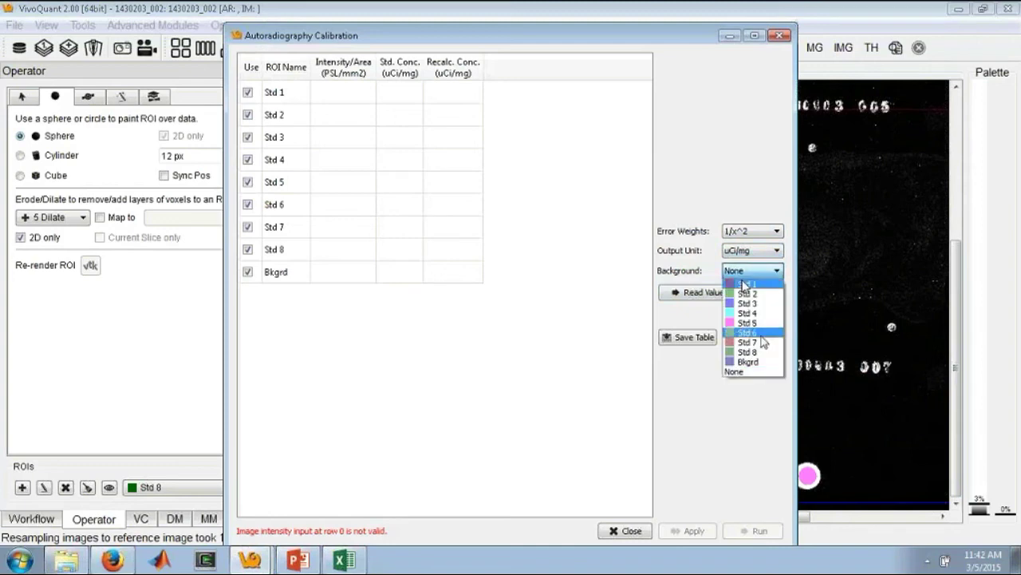
{"action": "left_click", "coordinate": [754, 363]}
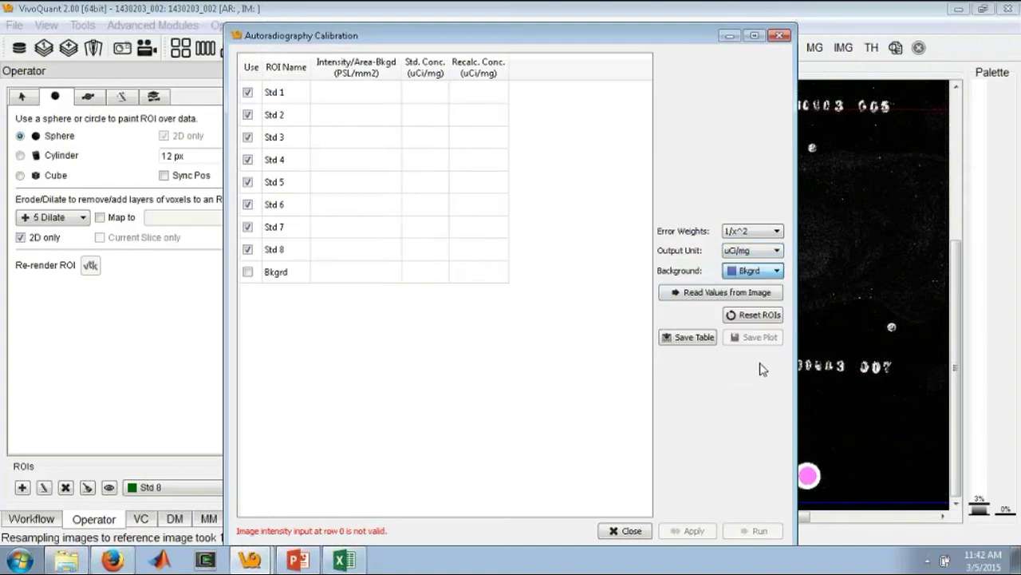
Read the eight standards' intensities from the image (2947.55 to 6.67635) and switch to the standards spreadsheet.
{"action": "left_click", "coordinate": [704, 293]}
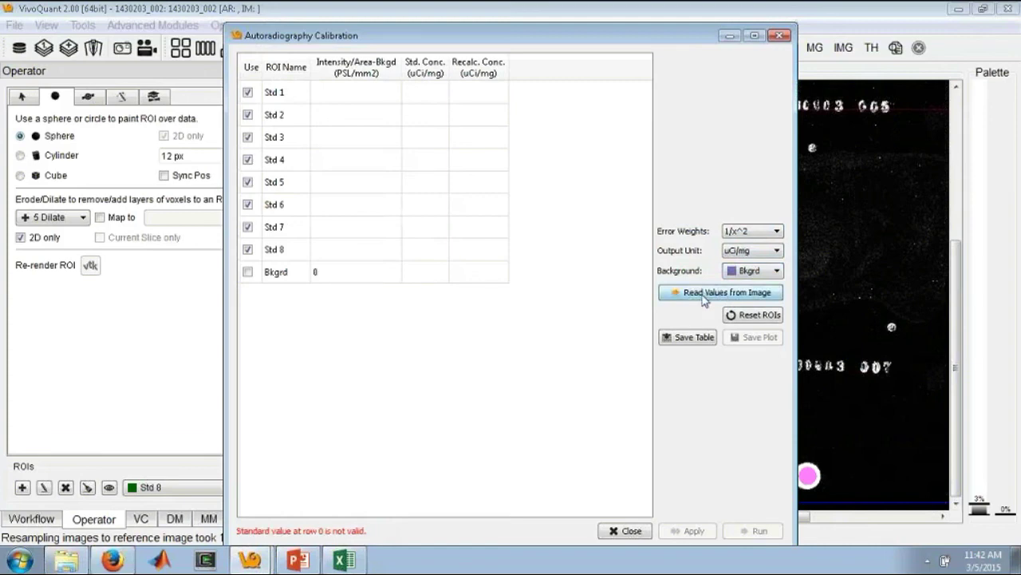
{"action": "left_click", "coordinate": [704, 294]}
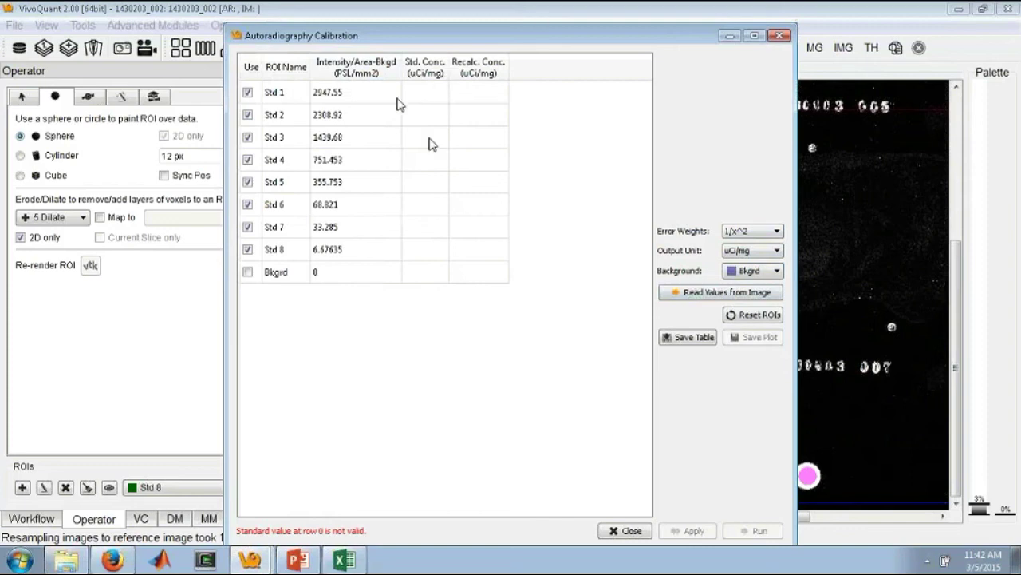
{"action": "left_click", "coordinate": [344, 559]}
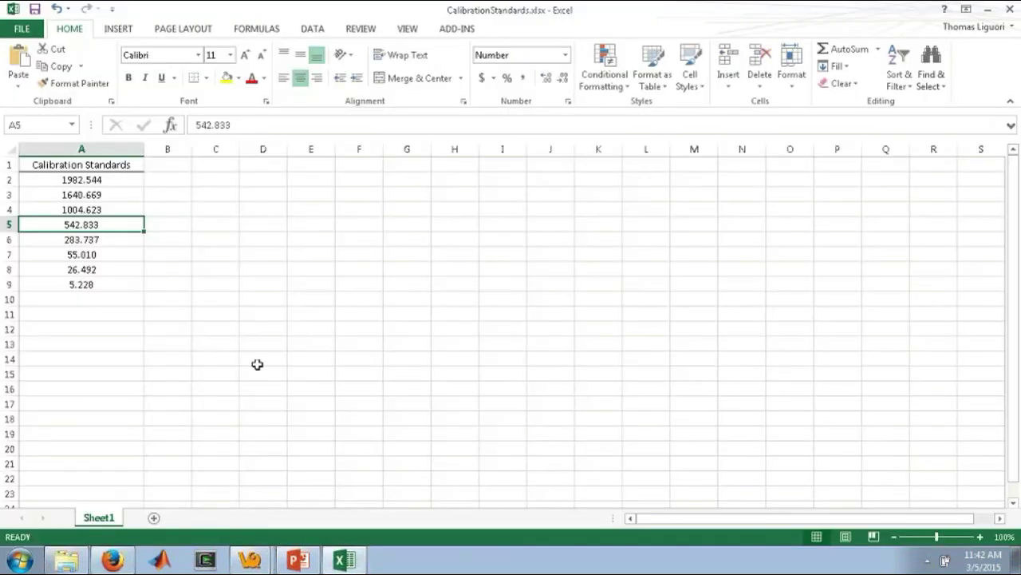
Copy the eight standard concentrations in Excel cells A2:A9.
{"action": "left_click_drag", "start_coordinate": [78, 179], "coordinate": [71, 287]}
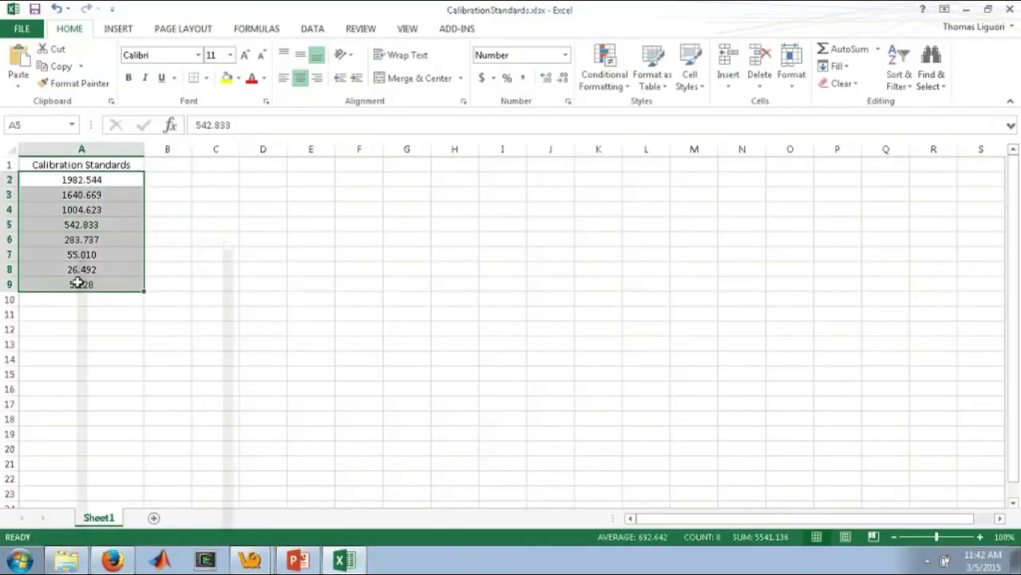
{"action": "right_click", "coordinate": [83, 286]}
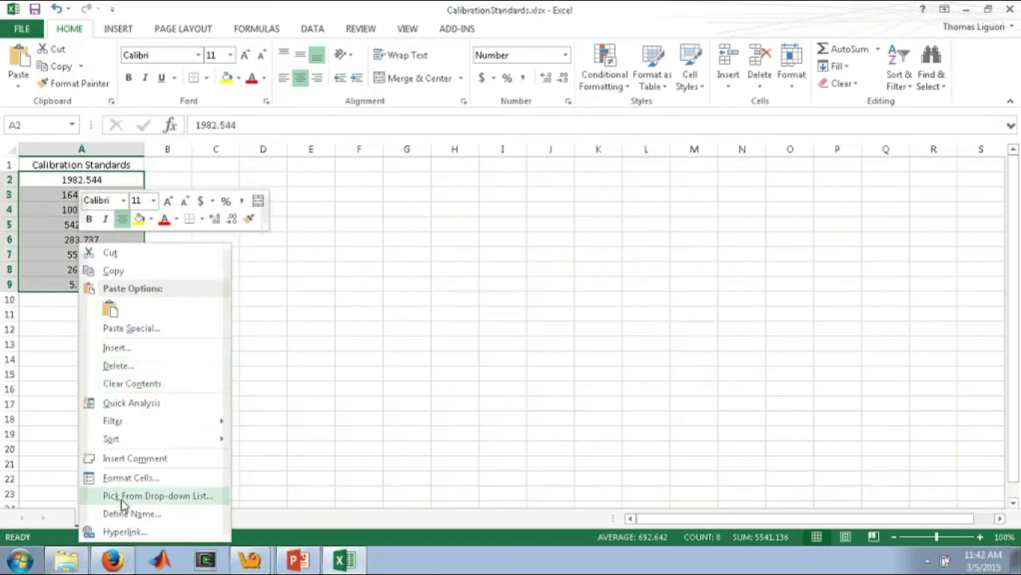
{"action": "left_click", "coordinate": [116, 271]}
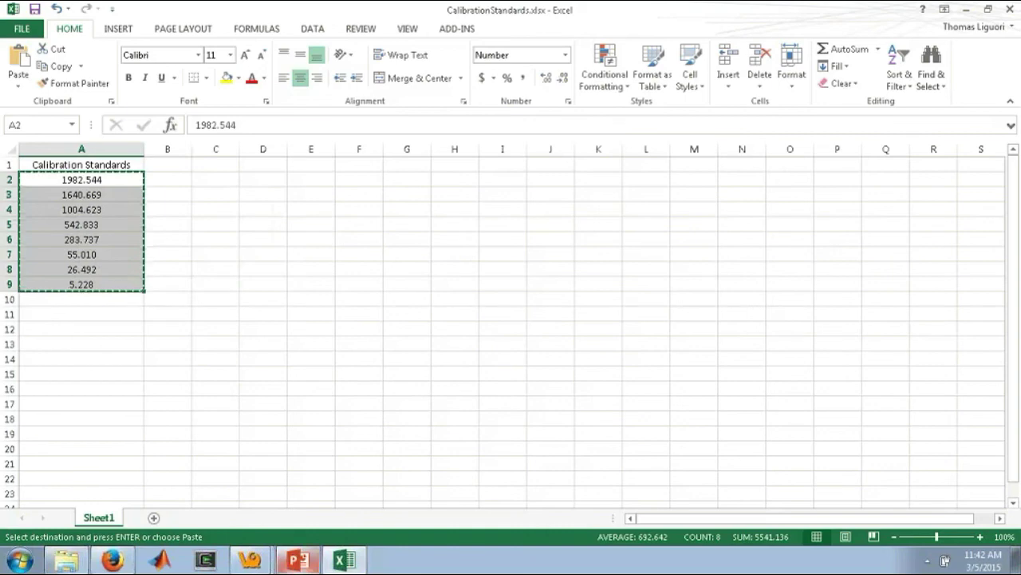
Return to VivoQuant's Autoradiography Calibration window and select Std 1's Std. Conc. cell.
{"action": "left_click", "coordinate": [250, 560]}
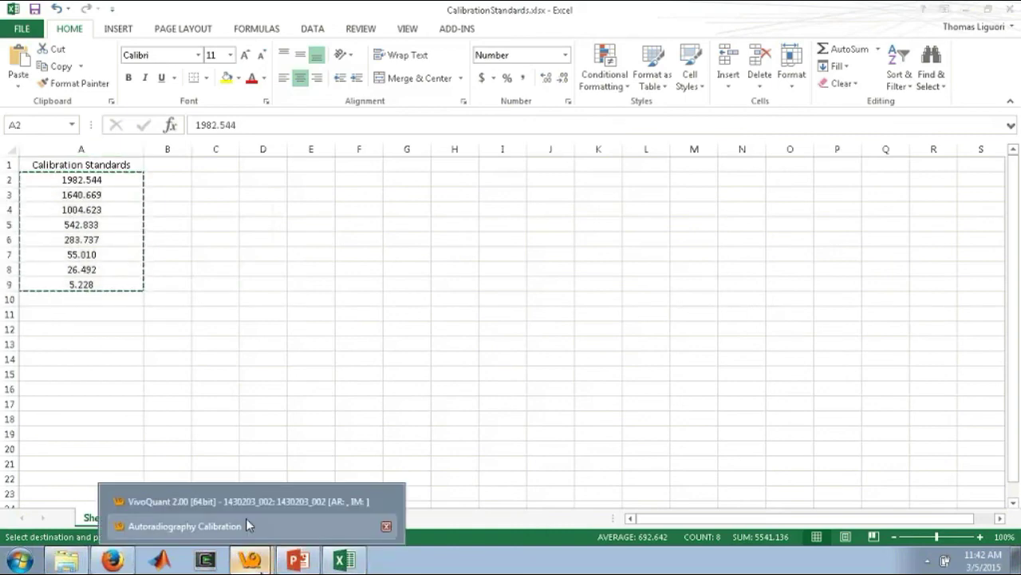
{"action": "left_click", "coordinate": [246, 519]}
{"action": "left_click", "coordinate": [250, 560]}
{"action": "left_click", "coordinate": [246, 525]}
{"action": "left_click", "coordinate": [420, 93]}
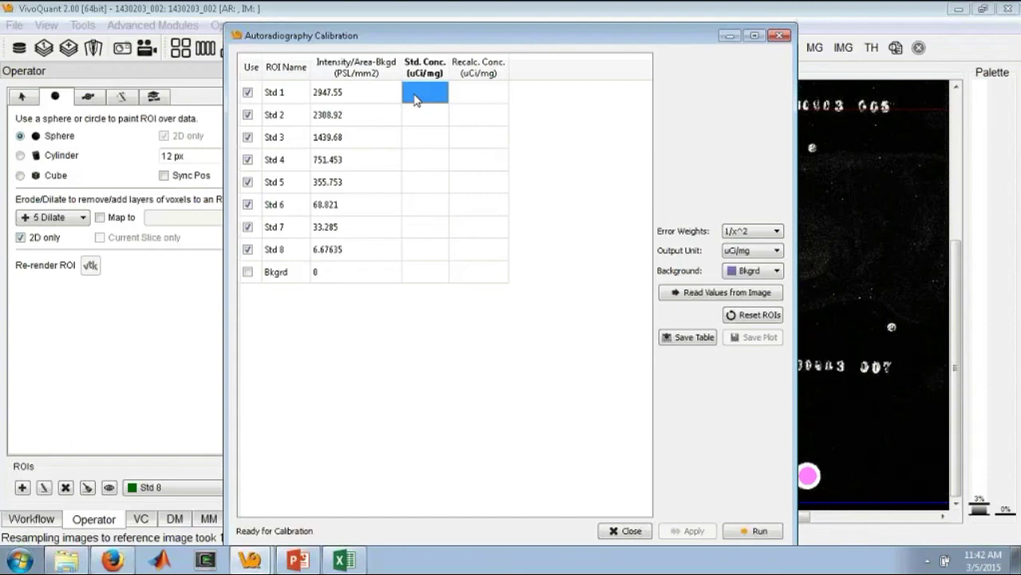
Paste the concentrations, set Bkgrd to 0 and Std 1 to 1982, and run the fit.
{"action": "key", "text": "ctrl+v"}
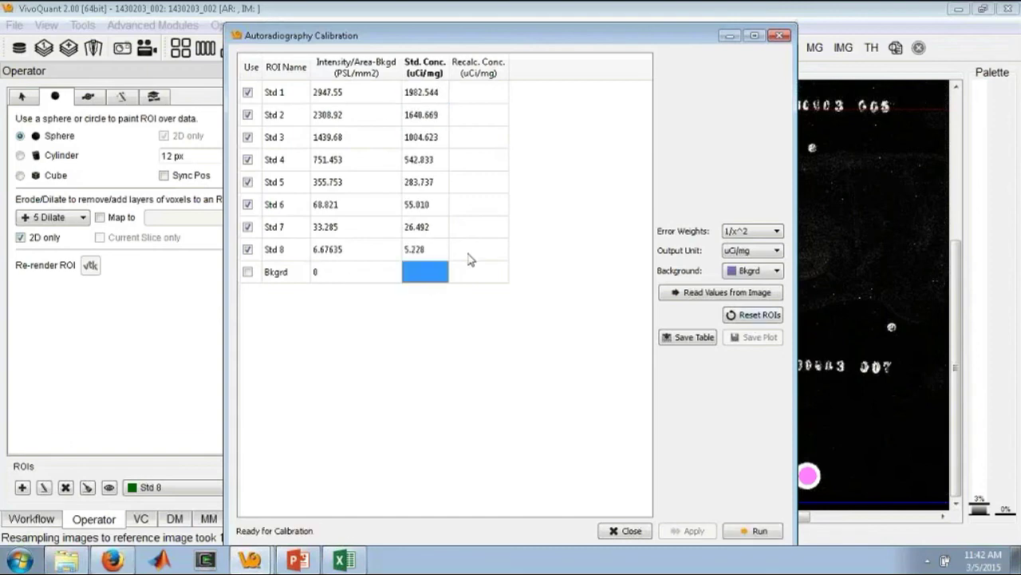
{"action": "type", "text": "0"}
{"action": "left_click", "coordinate": [425, 114]}
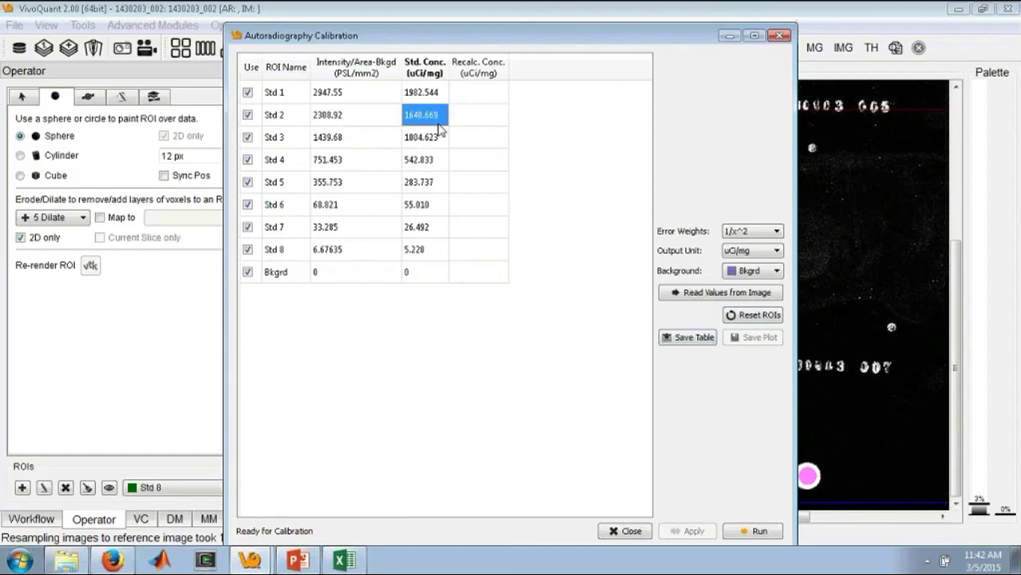
{"action": "double_click", "coordinate": [427, 92]}
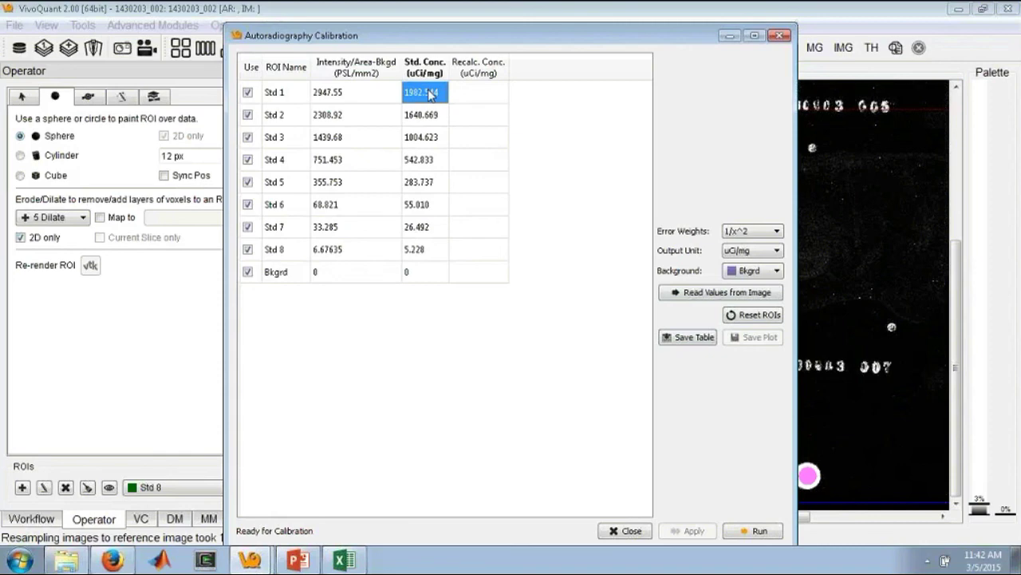
{"action": "type", "text": "1"}
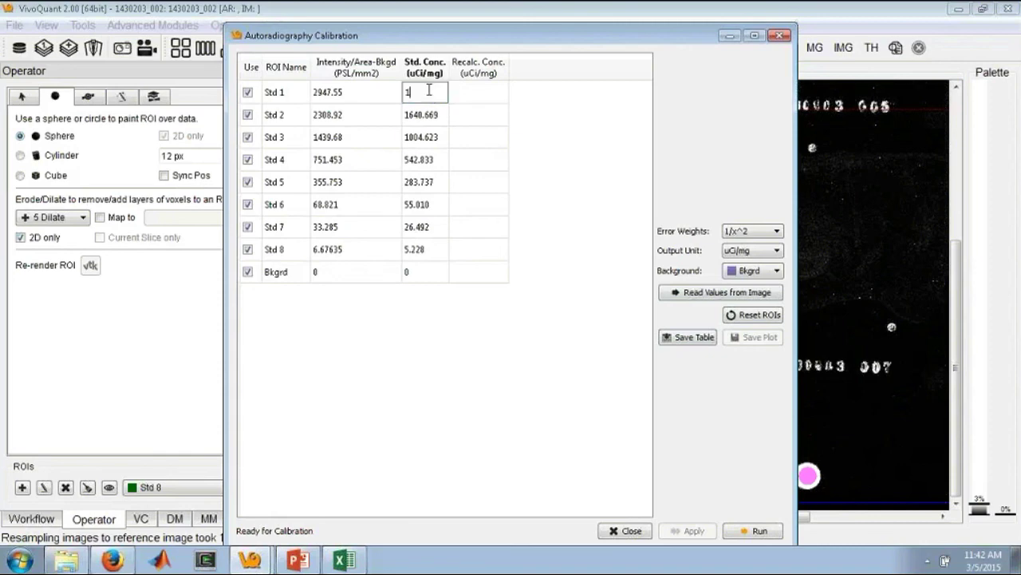
{"action": "type", "text": "982"}
{"action": "left_click", "coordinate": [425, 137]}
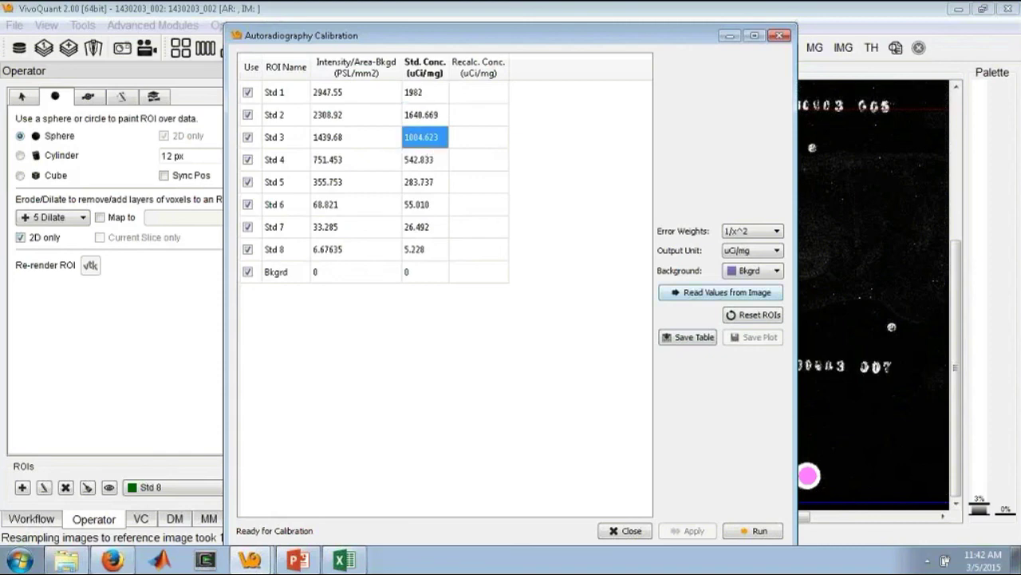
{"action": "left_click", "coordinate": [742, 532]}
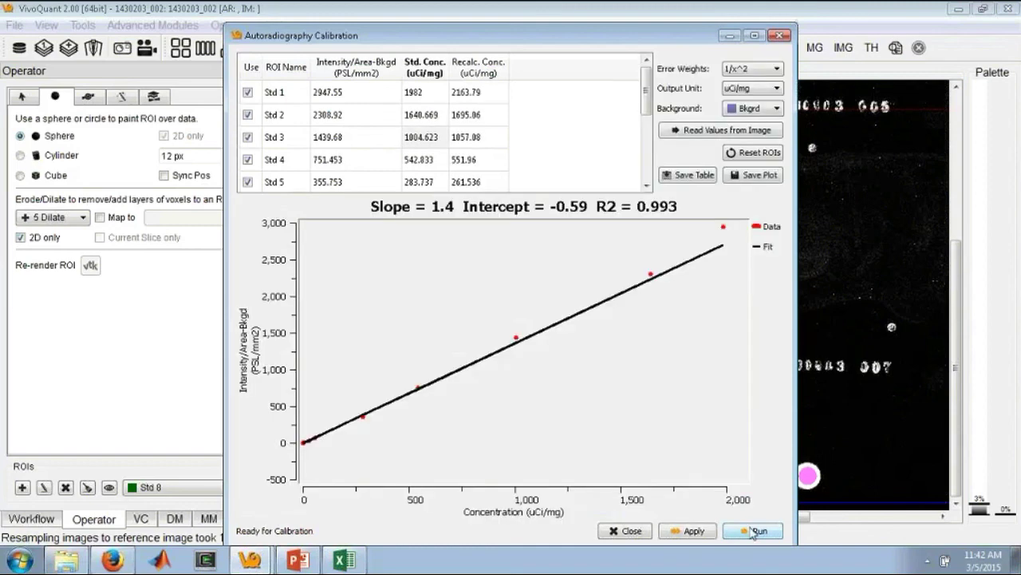
Compare 1/x and 1/x^2 error-weighted fits, keep 1/x^2, and save the calibration plot.
{"action": "left_click", "coordinate": [748, 70]}
{"action": "left_click", "coordinate": [742, 84]}
{"action": "left_click", "coordinate": [753, 530]}
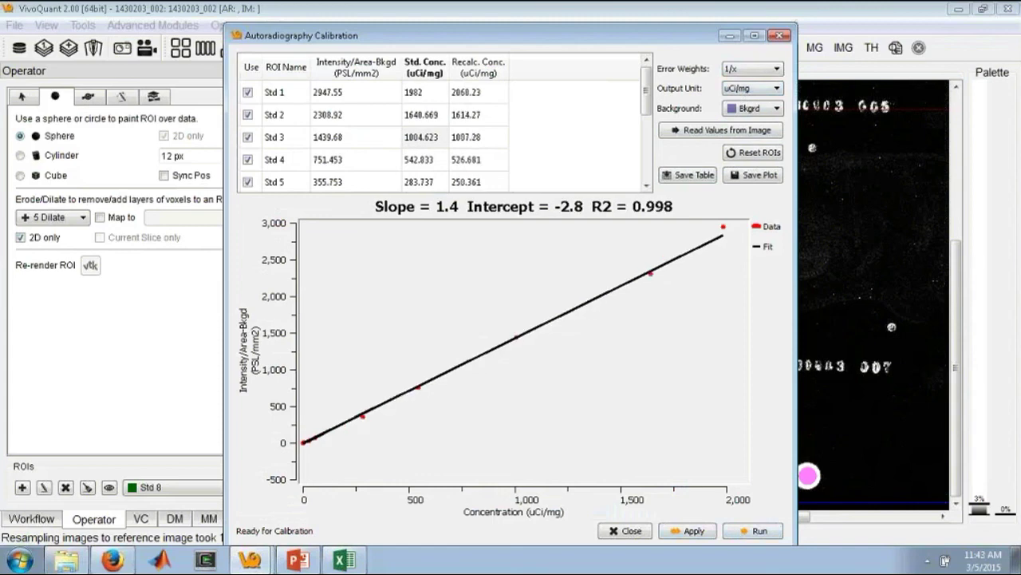
{"action": "left_click", "coordinate": [750, 69]}
{"action": "left_click", "coordinate": [747, 96]}
{"action": "left_click", "coordinate": [738, 531]}
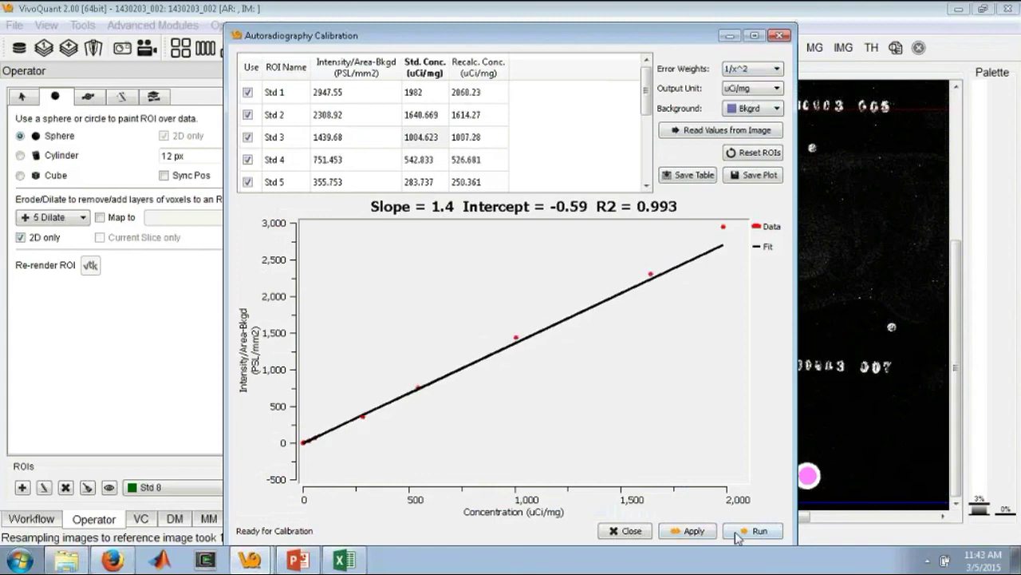
{"action": "left_click", "coordinate": [754, 175]}
Apply the calibration (slope 1.36249, intercept -0.588046) to the image and close the dialog.
{"action": "mouse_move", "coordinate": [662, 362]}
{"action": "left_click", "coordinate": [693, 531]}
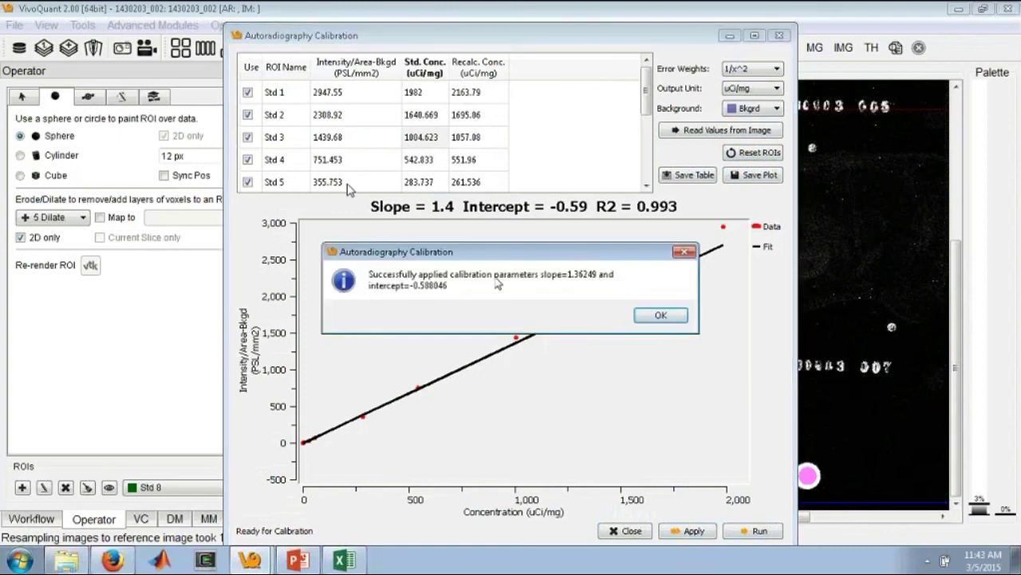
{"action": "left_click", "coordinate": [660, 314]}
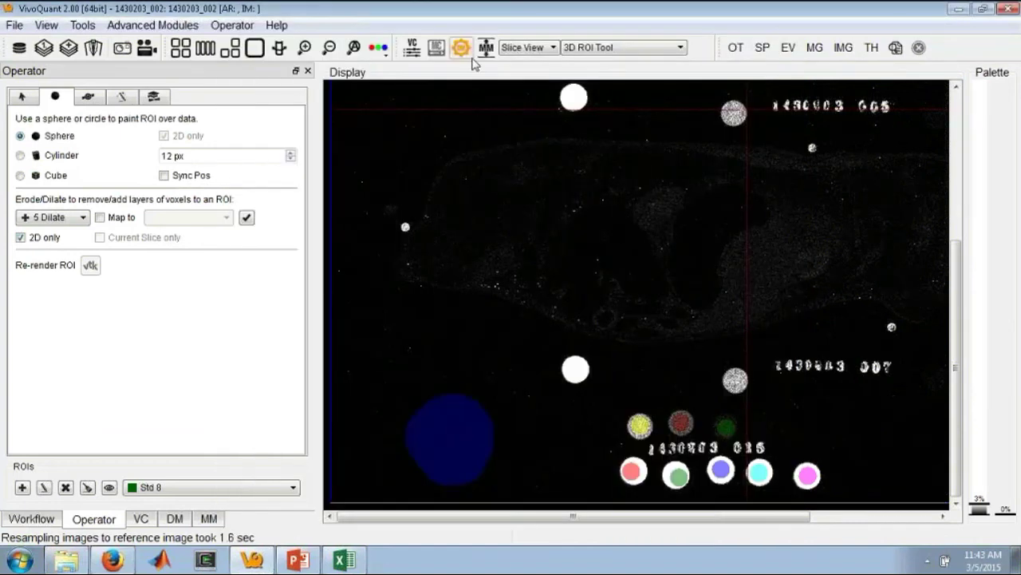
Recalculate the range to 0–2935.13 uCi/mg and drag the autoradiograph below WhiteLight.
{"action": "left_click", "coordinate": [486, 47]}
{"action": "left_click", "coordinate": [287, 130]}
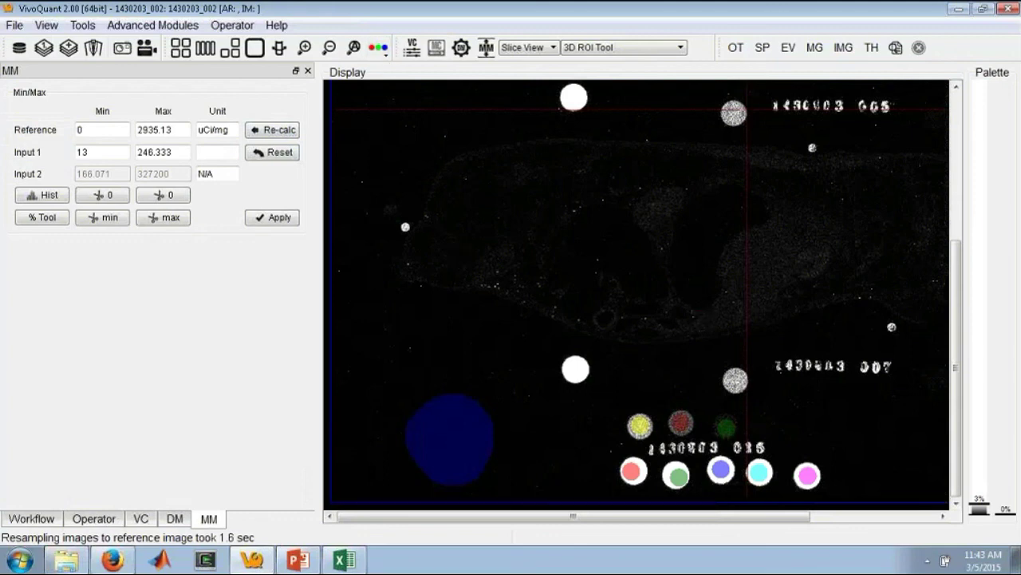
{"action": "left_click", "coordinate": [175, 519]}
{"action": "left_click", "coordinate": [139, 177]}
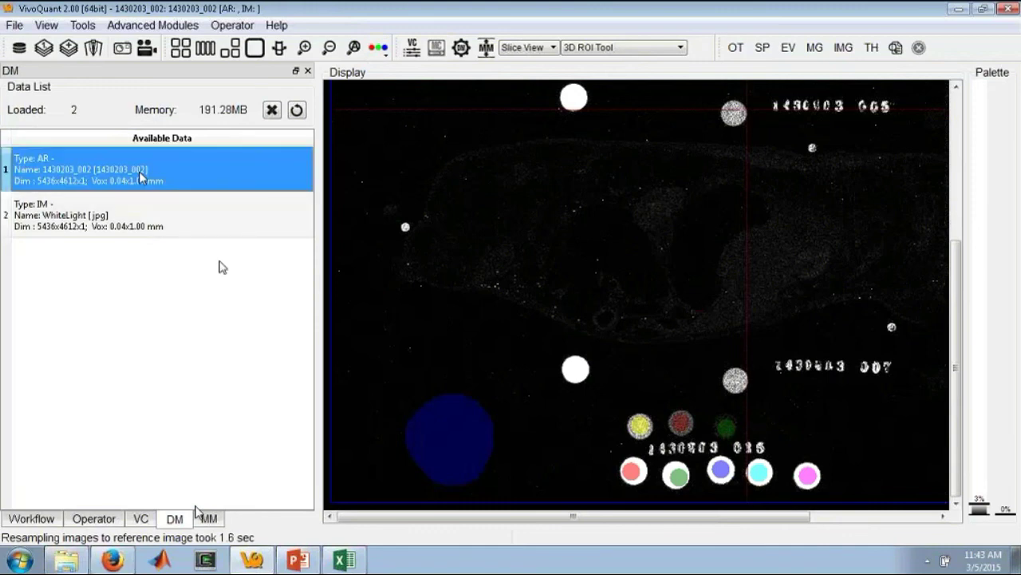
{"action": "left_click_drag", "start_coordinate": [140, 177], "coordinate": [156, 242]}
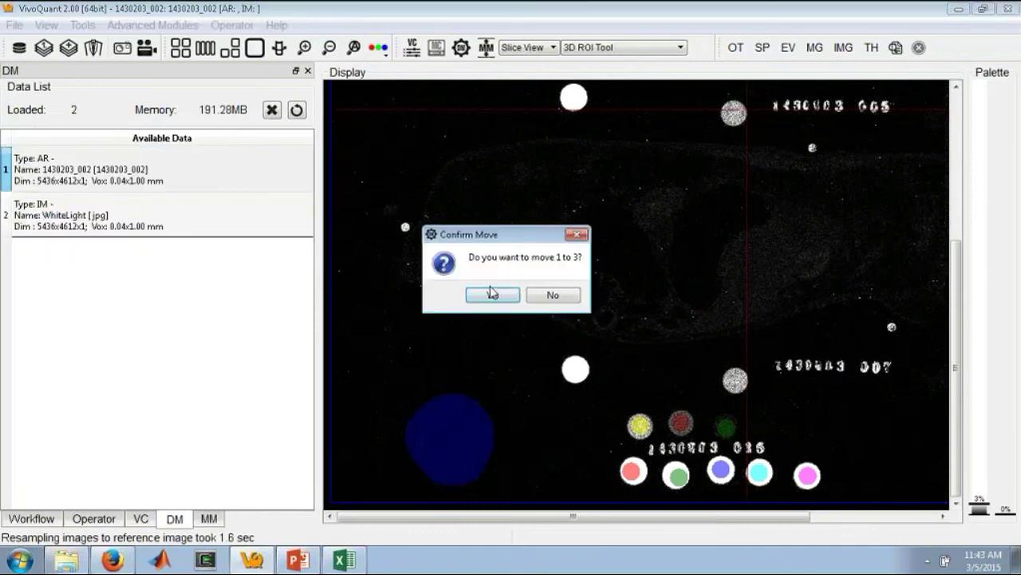
Confirm moving the autoradiograph to position 3 and recalculate ranges for the reordered datasets.
{"action": "left_click", "coordinate": [507, 295]}
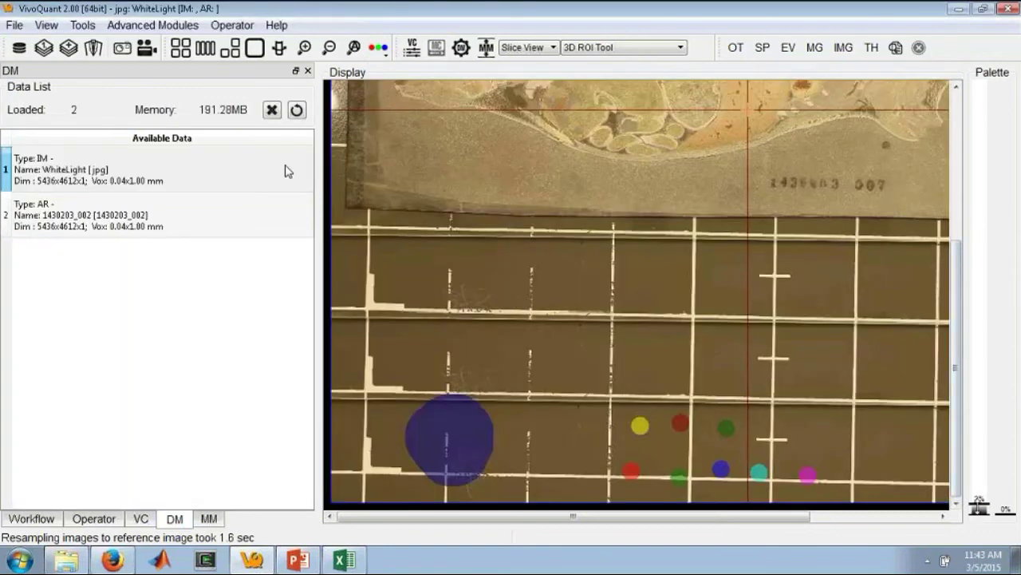
{"action": "scroll", "coordinate": [950, 375], "scroll_direction": "up", "scroll_amount": 5}
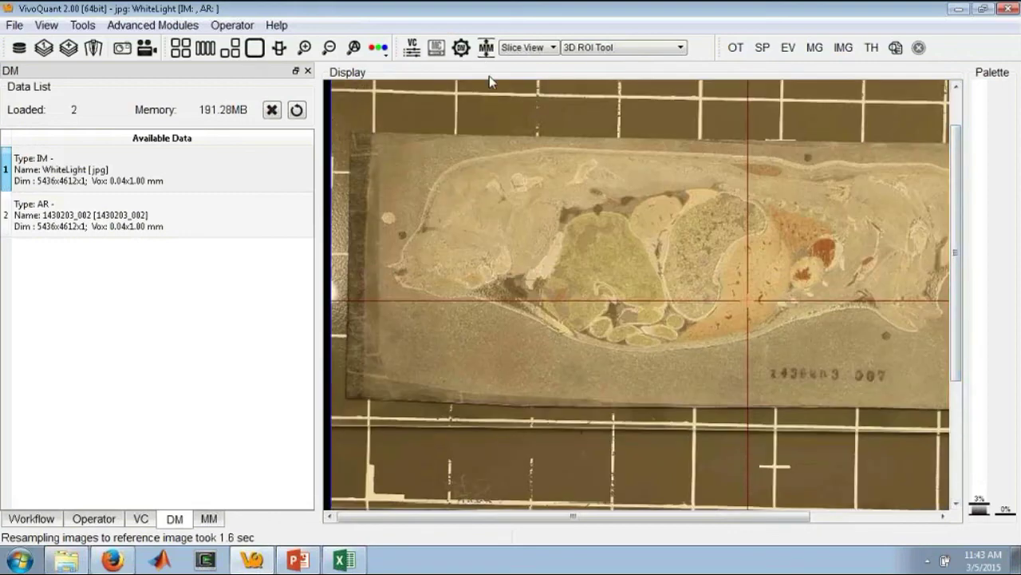
{"action": "left_click", "coordinate": [486, 49]}
{"action": "left_click", "coordinate": [295, 131]}
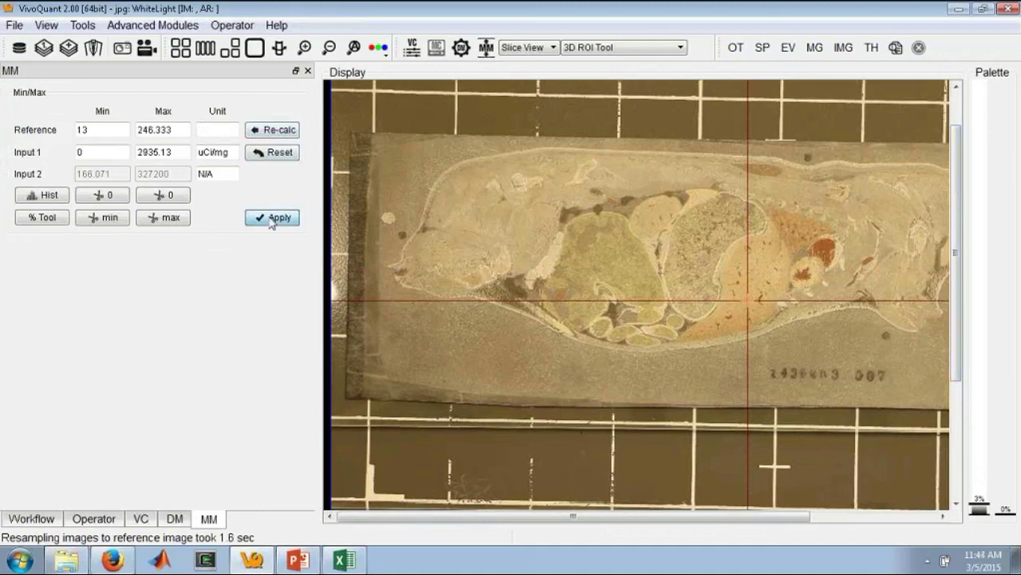
Adjust the overlay palette thresholds and zoom to fit the whole fused image.
{"action": "left_click_drag", "start_coordinate": [956, 252], "coordinate": [956, 221]}
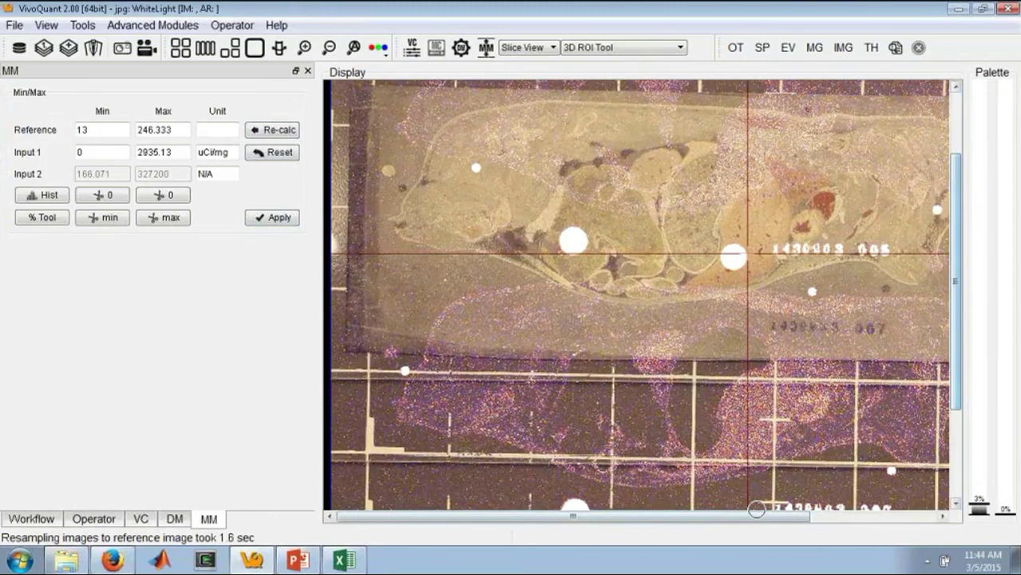
{"action": "left_click_drag", "start_coordinate": [756, 515], "coordinate": [836, 515]}
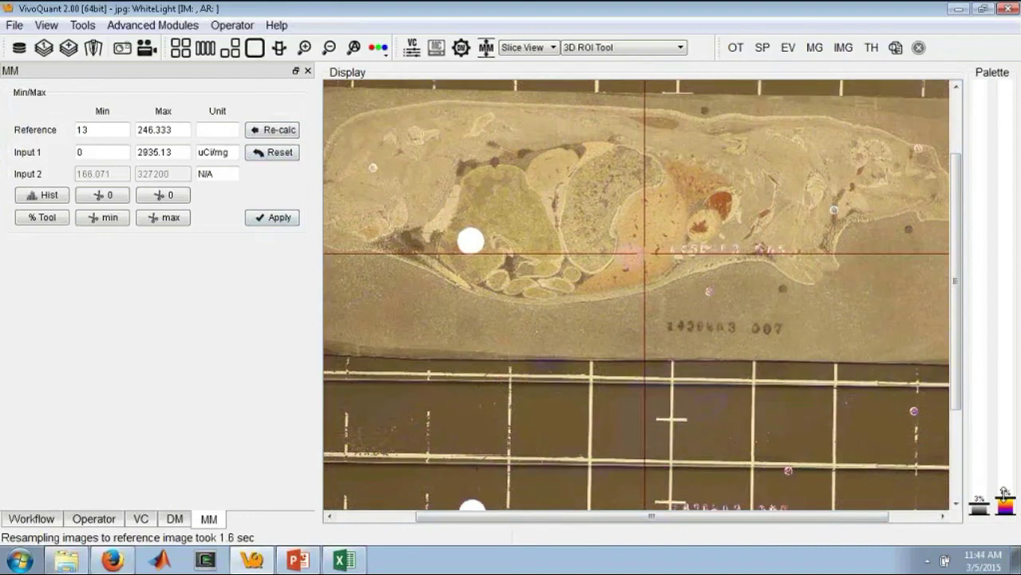
{"action": "left_click_drag", "start_coordinate": [1005, 509], "coordinate": [1004, 511]}
{"action": "scroll", "coordinate": [980, 447], "scroll_direction": "down", "scroll_amount": 5}
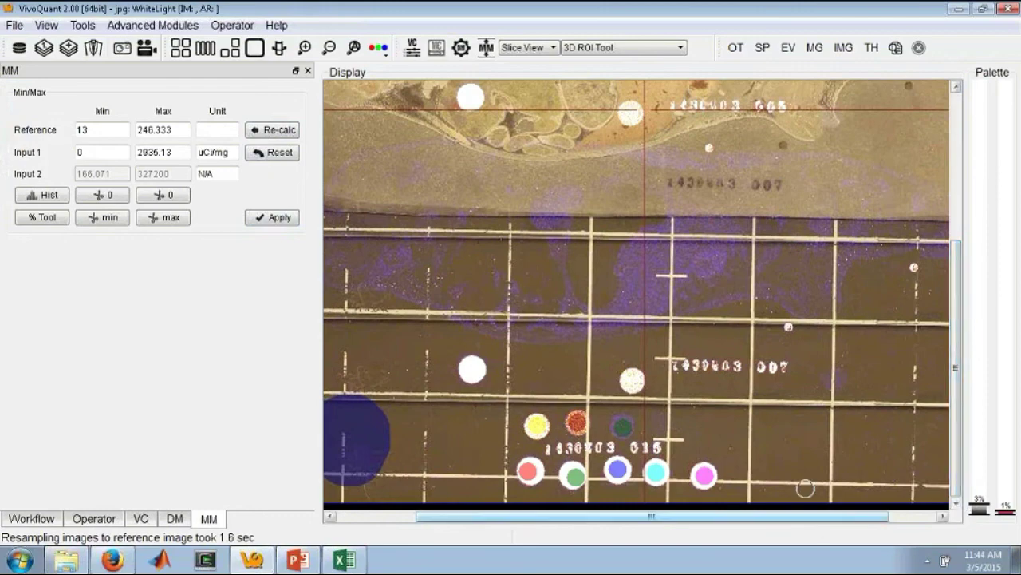
{"action": "left_click", "coordinate": [356, 49]}
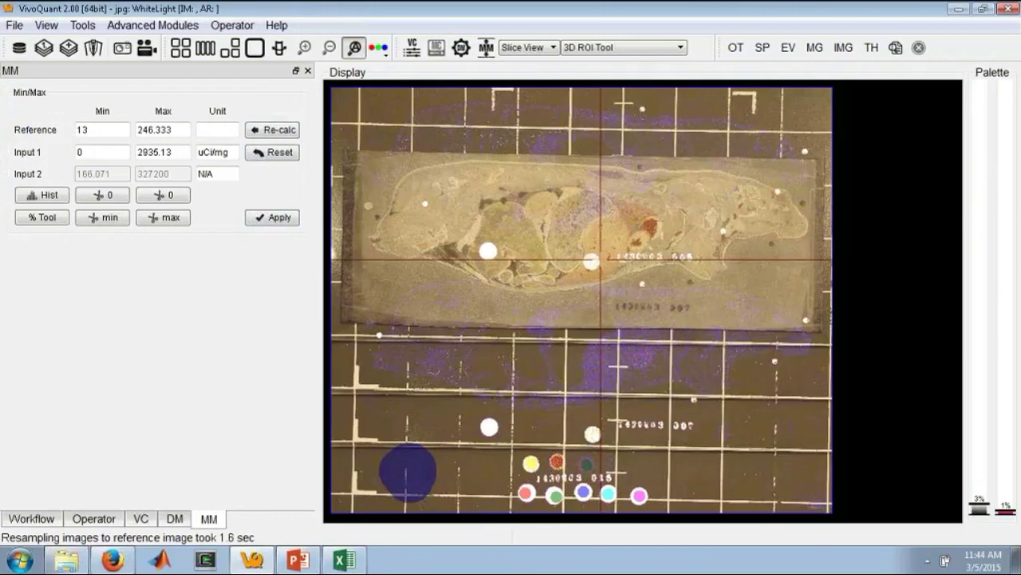
{"action": "left_click", "coordinate": [628, 48]}
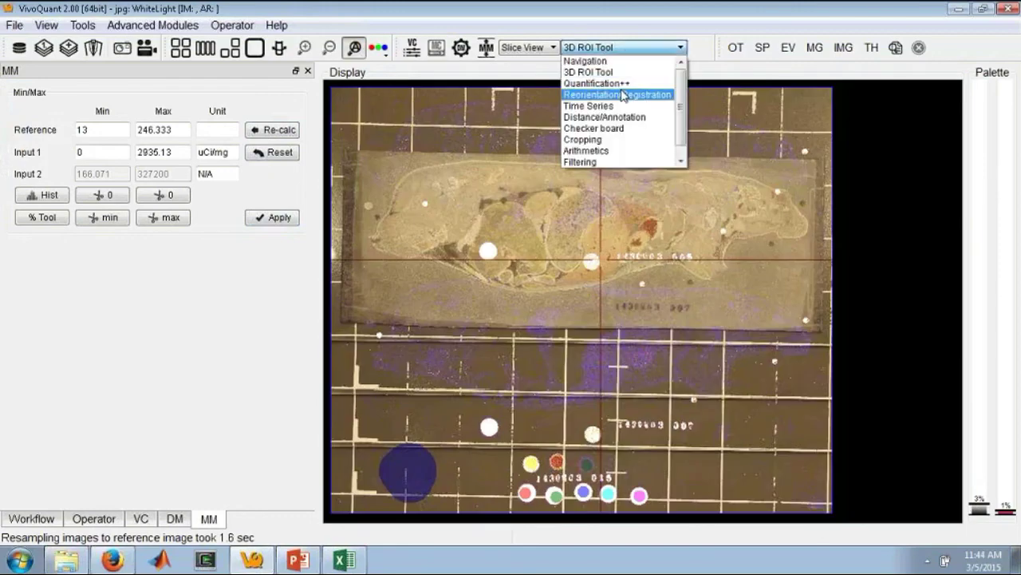
Measure a vertical 56.6 mm line on the grid, then show the co-registered autoradiograph overlay.
{"action": "left_click", "coordinate": [605, 117]}
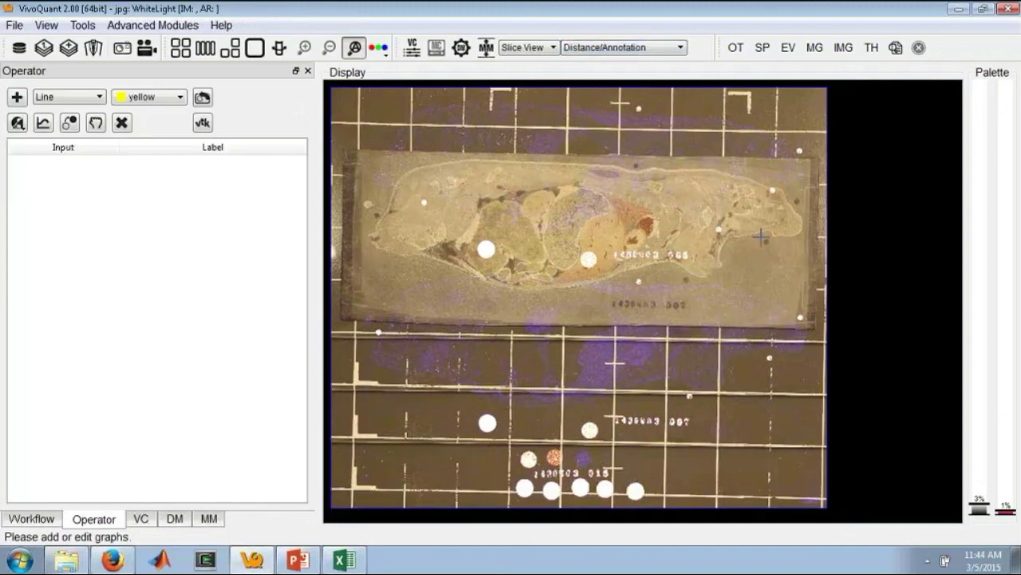
{"action": "left_click", "coordinate": [16, 97]}
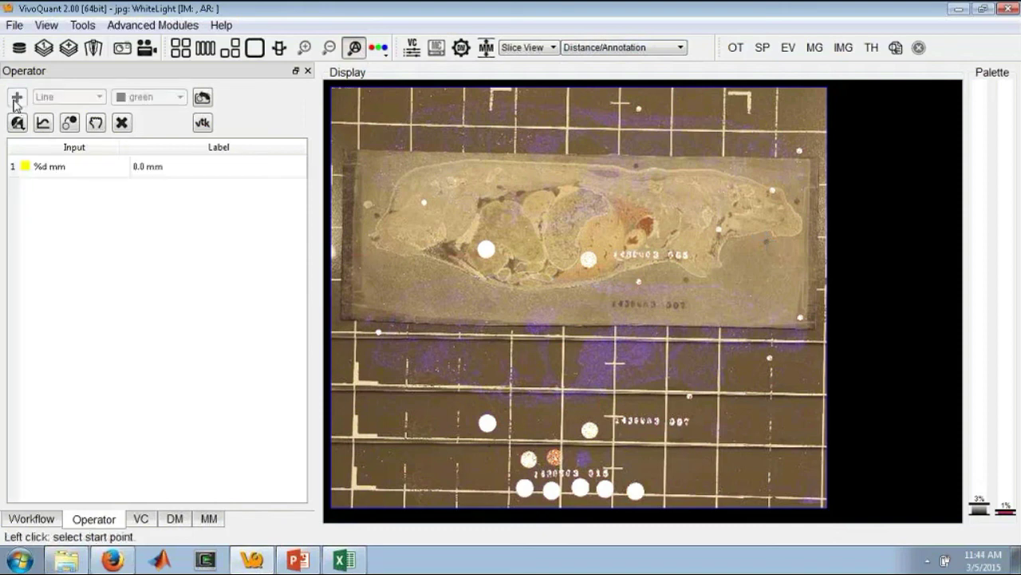
{"action": "left_click", "coordinate": [766, 240]}
{"action": "left_click", "coordinate": [771, 358]}
{"action": "left_click", "coordinate": [771, 359]}
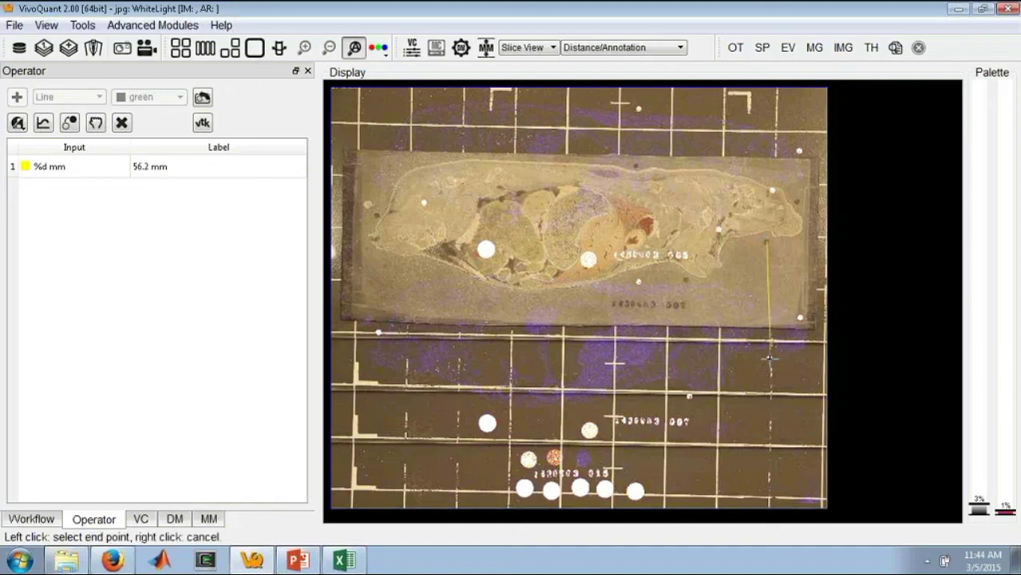
{"action": "left_click", "coordinate": [770, 357]}
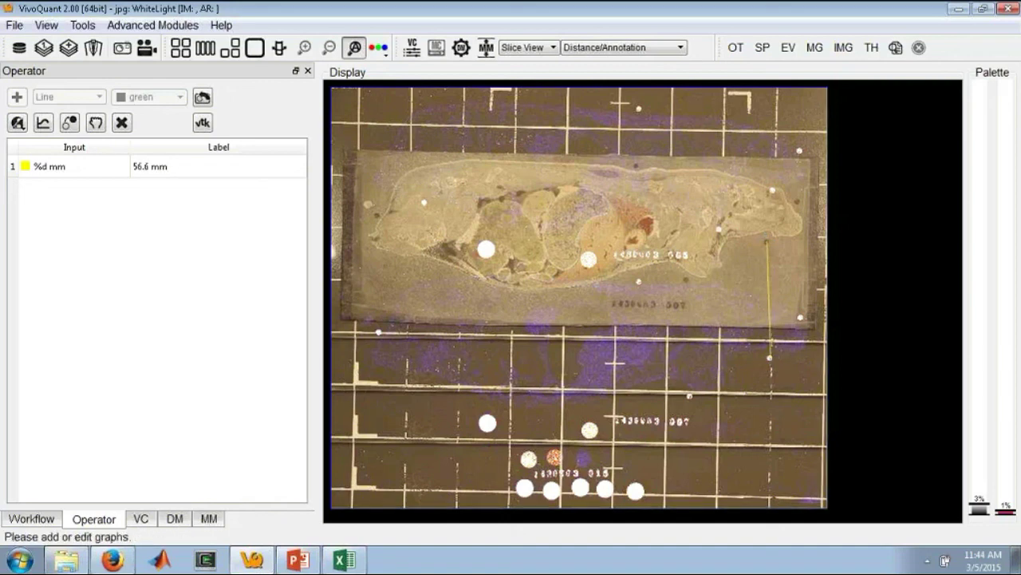
{"action": "left_click", "coordinate": [69, 122]}
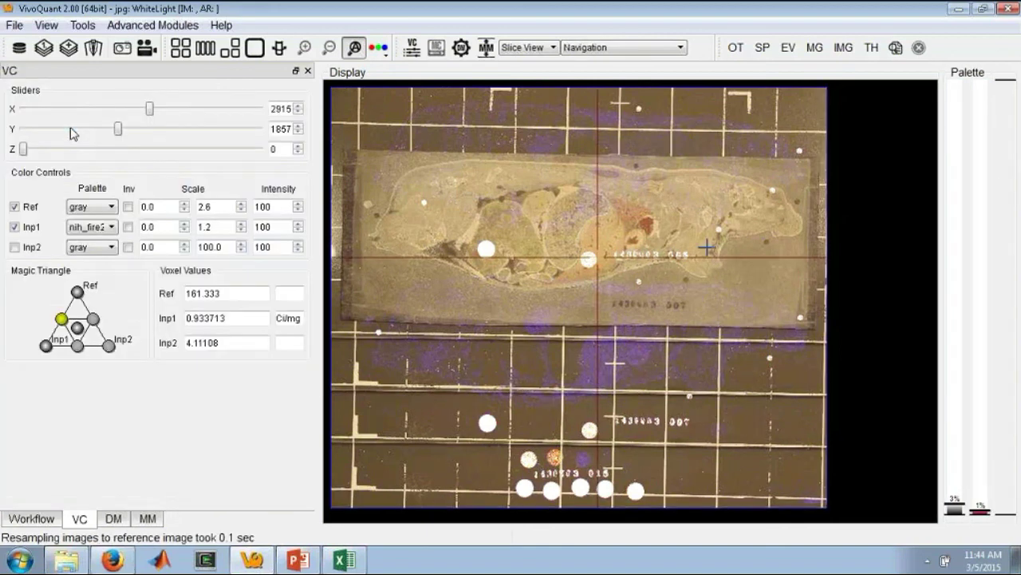
{"action": "left_click", "coordinate": [93, 320]}
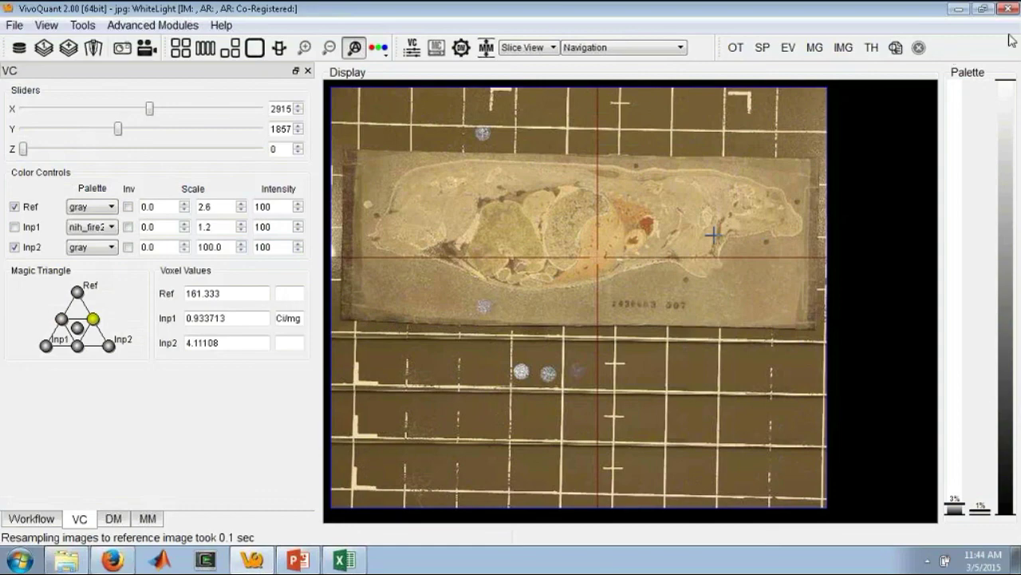
Narrow the overlay's intensity range and unload the unregistered autoradiograph.
{"action": "left_click_drag", "start_coordinate": [1010, 80], "coordinate": [1007, 512]}
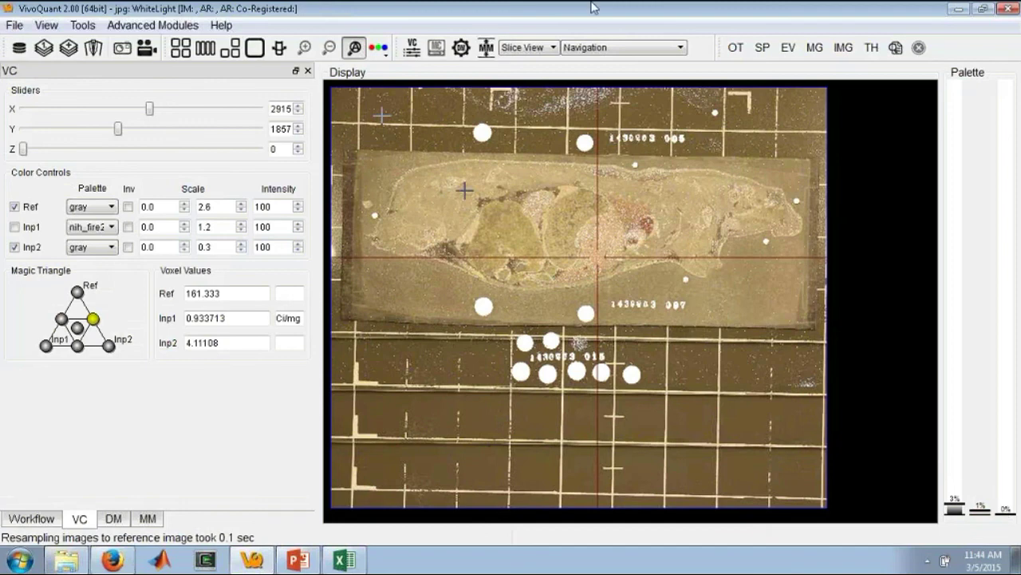
{"action": "left_click", "coordinate": [114, 518]}
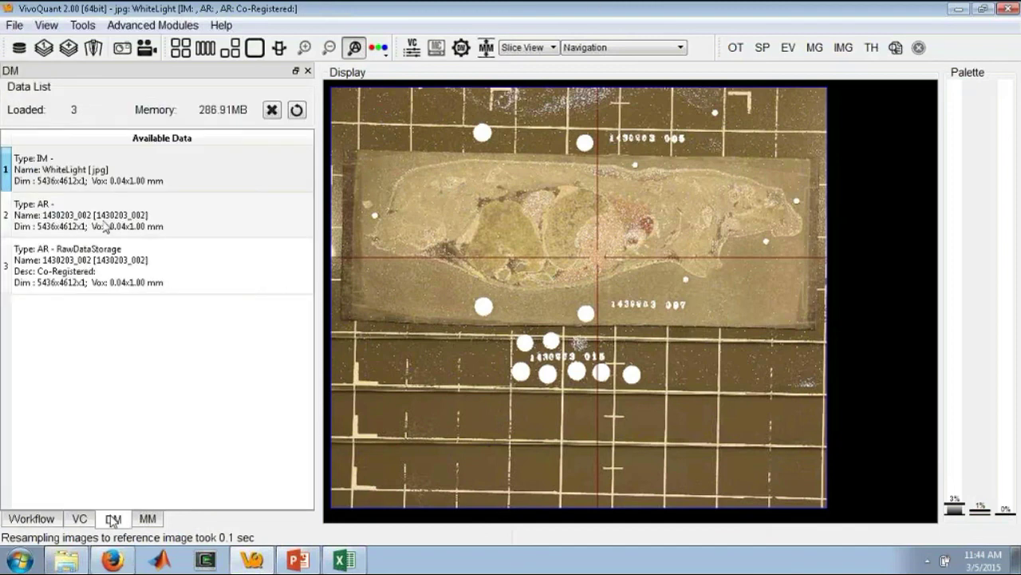
{"action": "right_click", "coordinate": [91, 204]}
{"action": "left_click", "coordinate": [126, 325]}
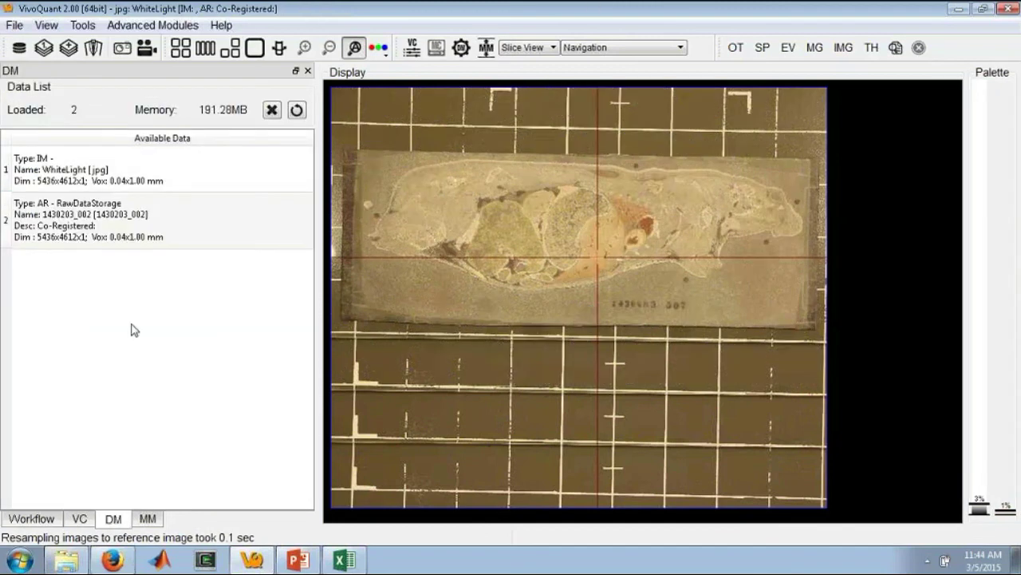
Switch to the 3D ROI Tool and blend the autoradiograph overlay back into view.
{"action": "left_click", "coordinate": [636, 48]}
{"action": "left_click", "coordinate": [630, 72]}
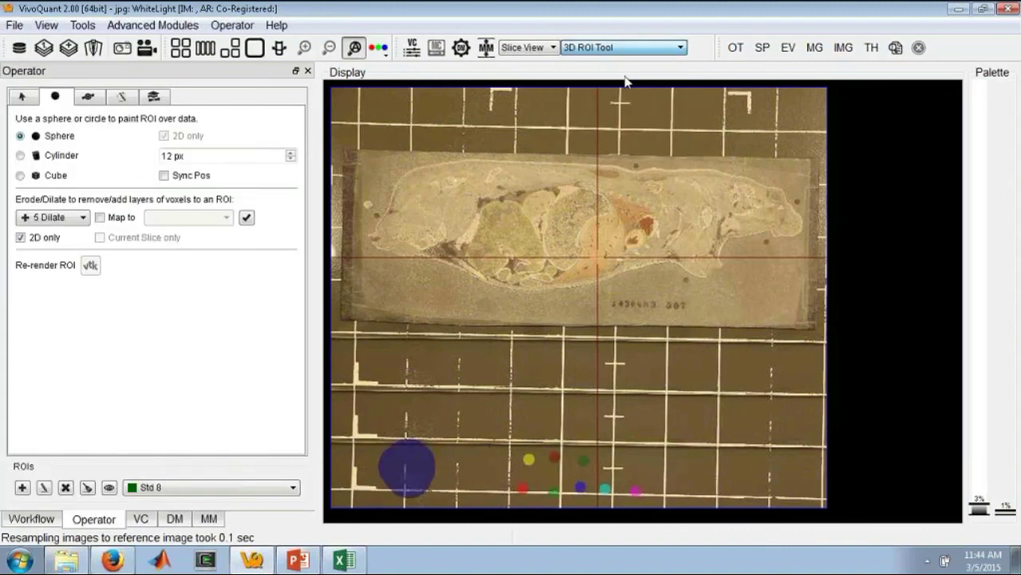
{"action": "left_click", "coordinate": [1007, 514]}
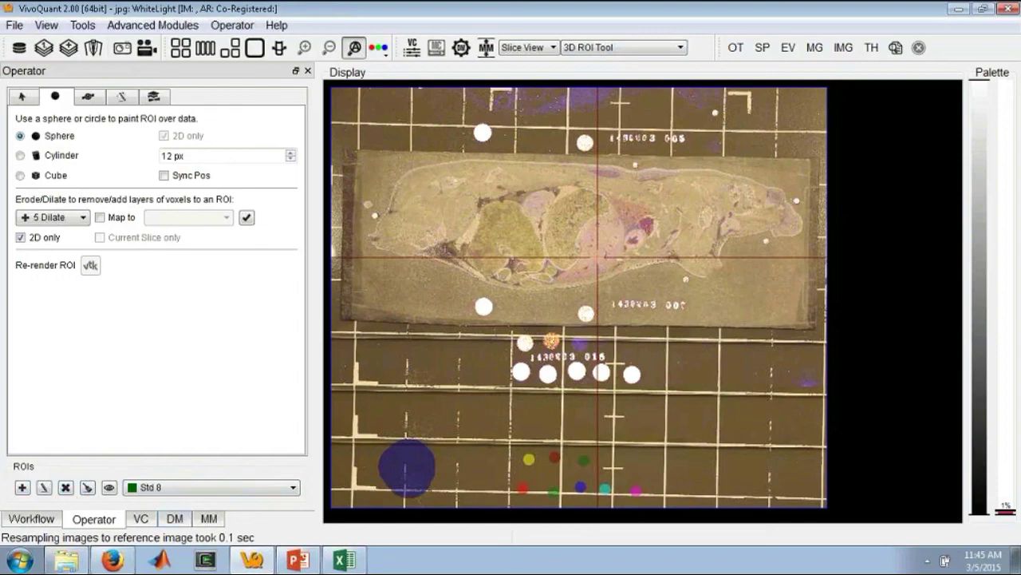
{"action": "left_click", "coordinate": [21, 95]}
Delete all ROIs except background and add a new ROI named 'liver'.
{"action": "left_click", "coordinate": [133, 120]}
{"action": "left_click", "coordinate": [511, 287]}
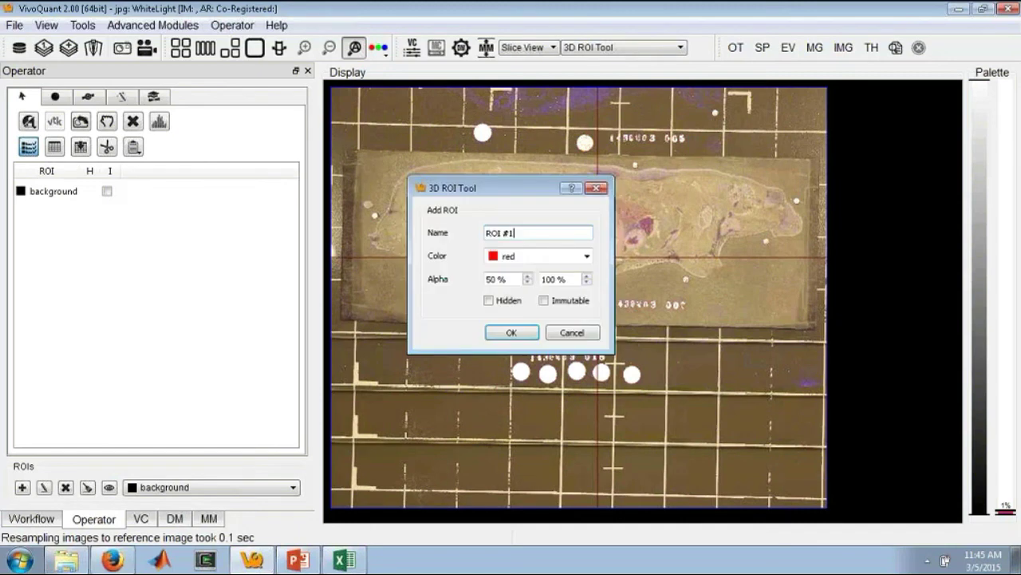
{"action": "key", "text": "ctrl+a"}
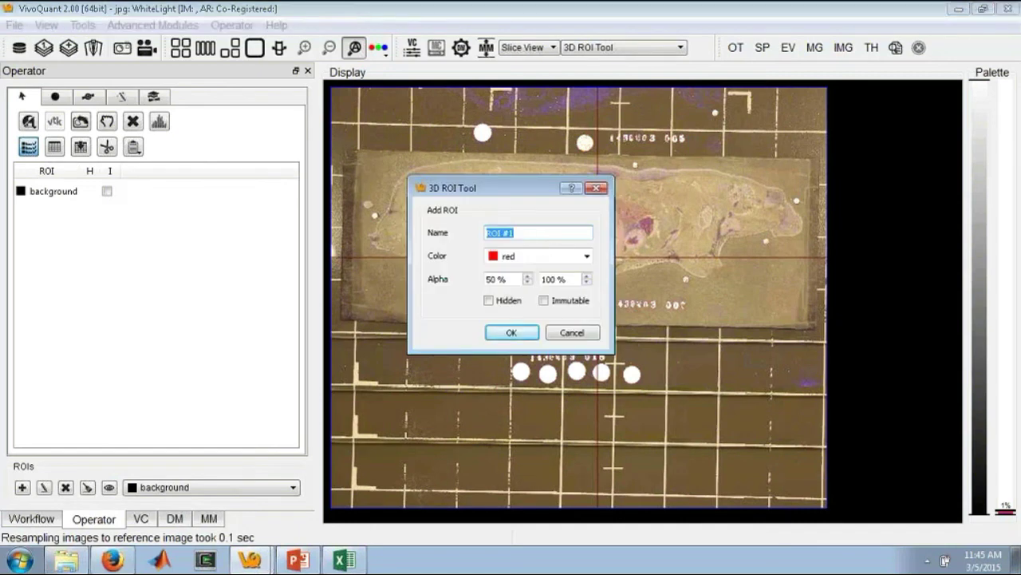
{"action": "type", "text": "liver"}
{"action": "key", "text": "Return"}
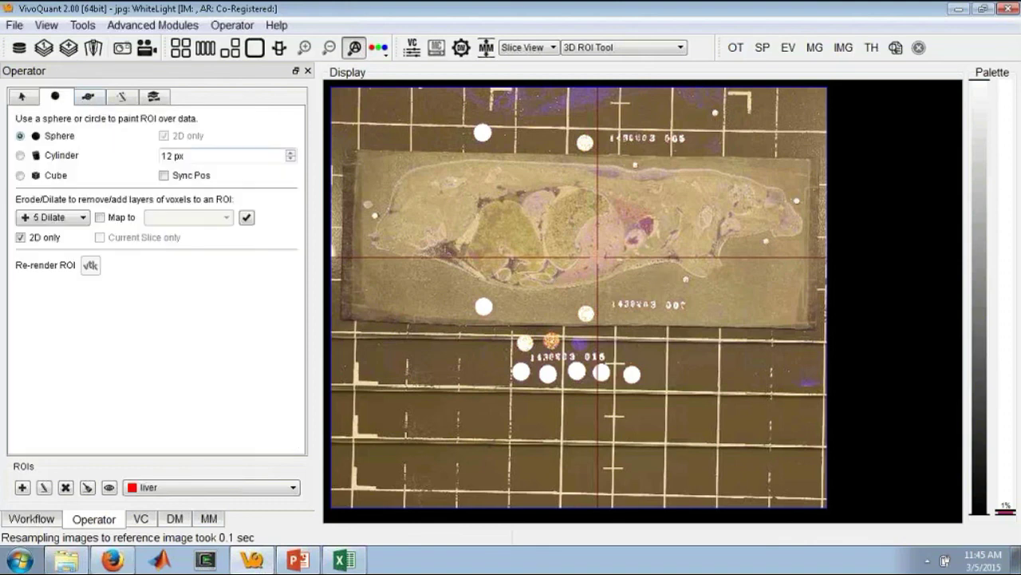
Paint the liver ROI over the liver and show its statistics (mean 3.95328).
{"action": "mouse_move", "coordinate": [563, 277]}
{"action": "left_mouse_down"}
{"action": "mouse_move", "coordinate": [593, 271]}
{"action": "mouse_move", "coordinate": [611, 221]}
{"action": "mouse_move", "coordinate": [589, 233]}
{"action": "mouse_move", "coordinate": [582, 265]}
{"action": "mouse_move", "coordinate": [608, 230]}
{"action": "left_mouse_up"}
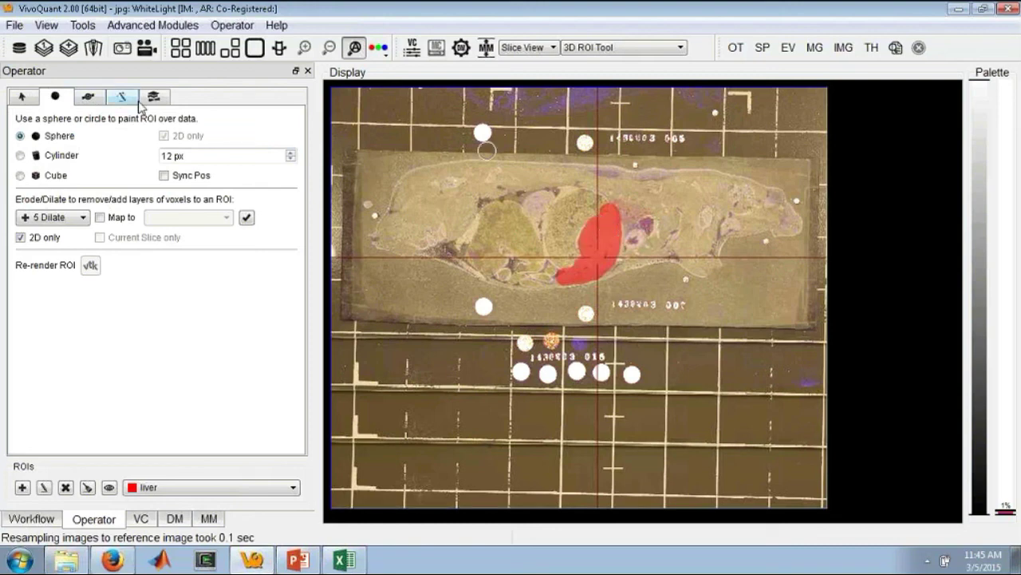
{"action": "left_click", "coordinate": [32, 97]}
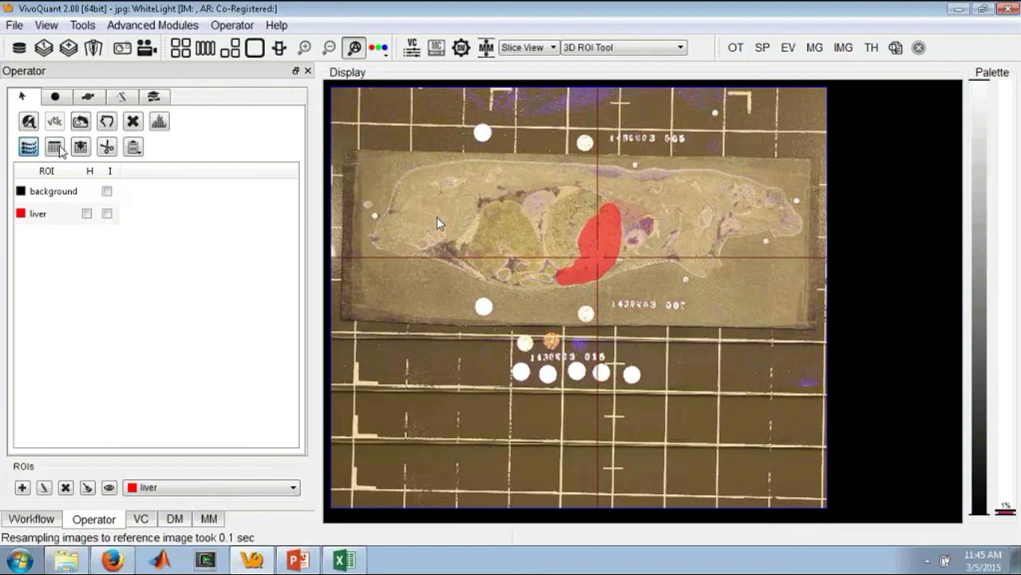
{"action": "left_click", "coordinate": [54, 147]}
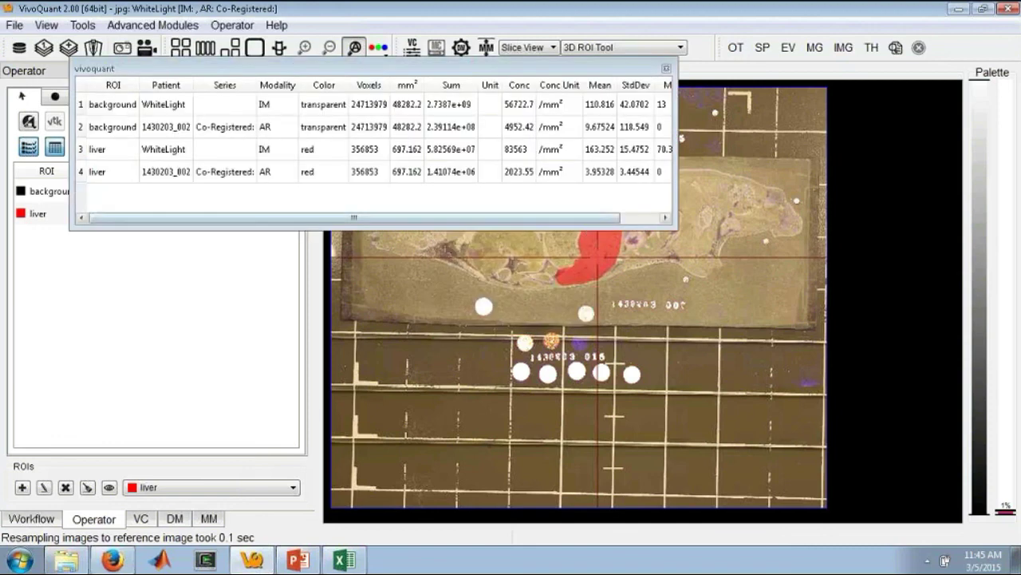
Close the ROI statistics table to return to the image with the red liver ROI.
{"action": "left_click", "coordinate": [666, 69]}
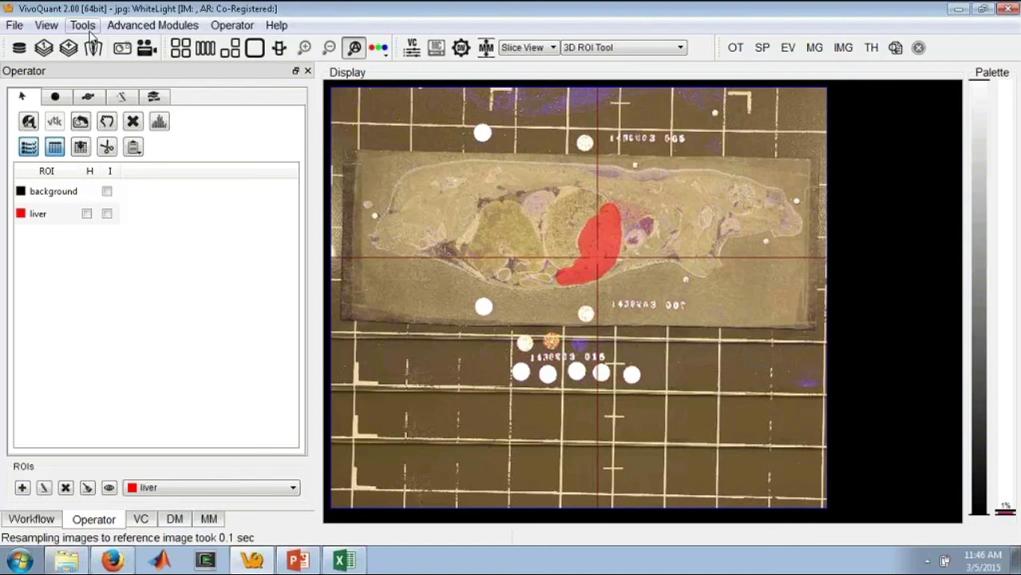
Open the VivoQuant manual from the Help menu, then close it again.
{"action": "left_click", "coordinate": [275, 26]}
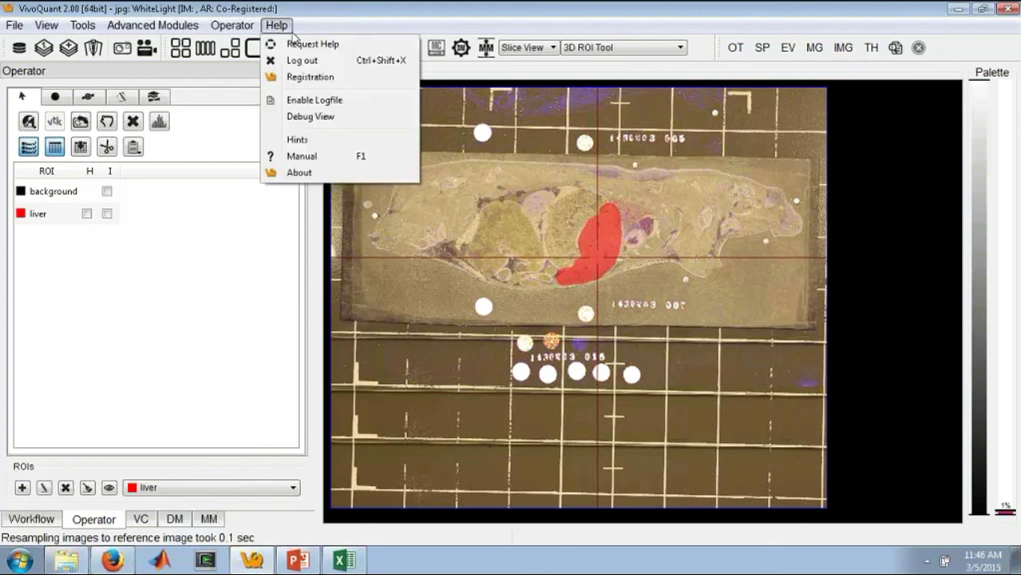
{"action": "left_click", "coordinate": [319, 142]}
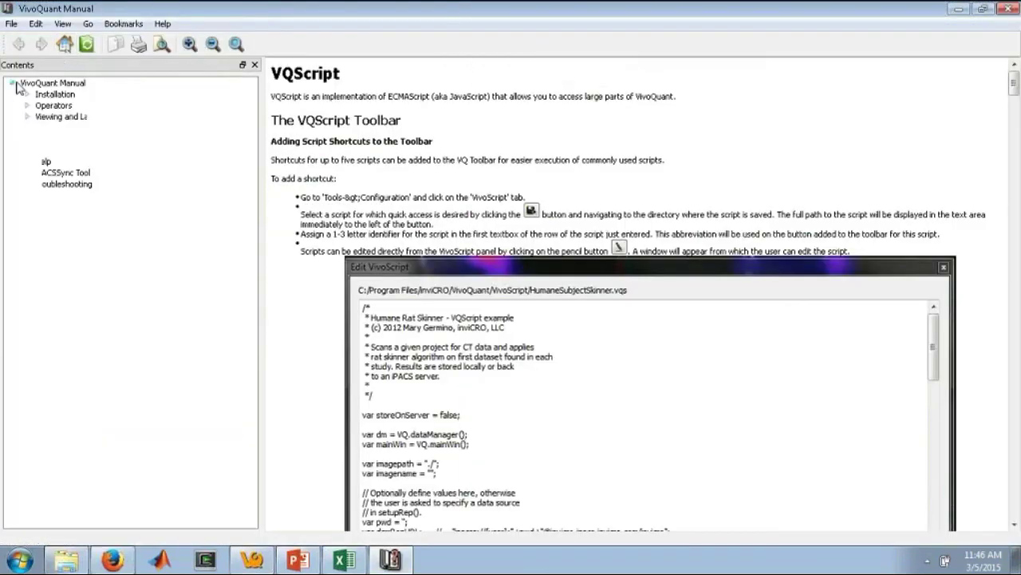
{"action": "key", "text": "alt+F4"}
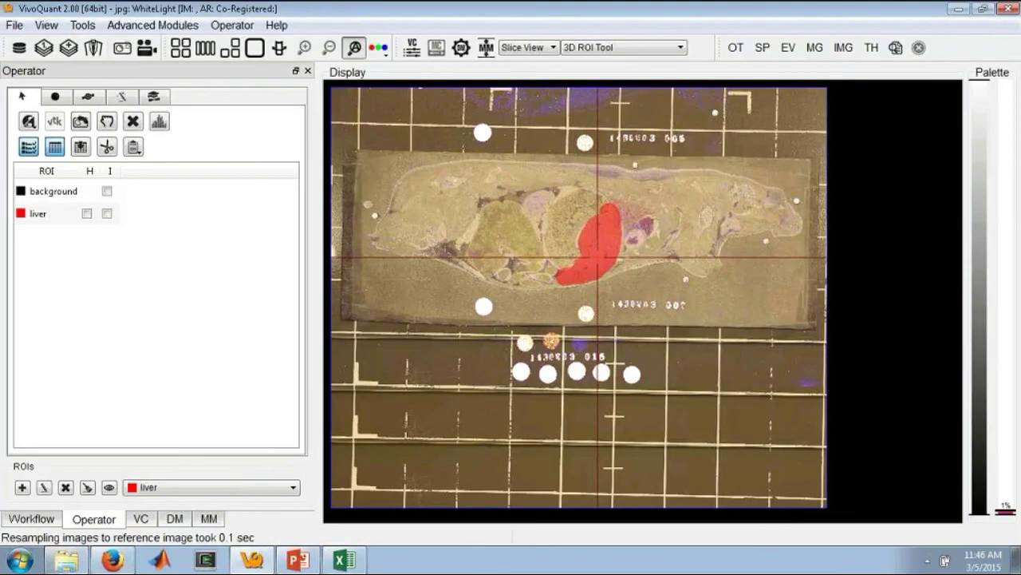